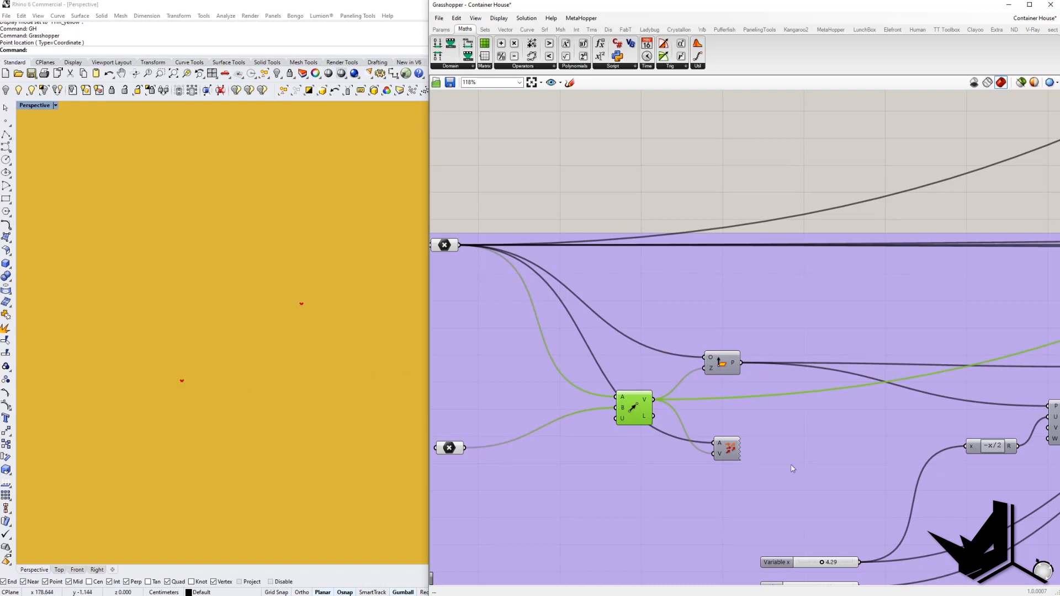
Turn on the preview of the vector display component fed by the Vector 2Pt output.
right_click(728, 447)
left_click(763, 468)
right_click_drag(237, 356, 275, 387, "shift")
scroll(321, 360, "up", 7)
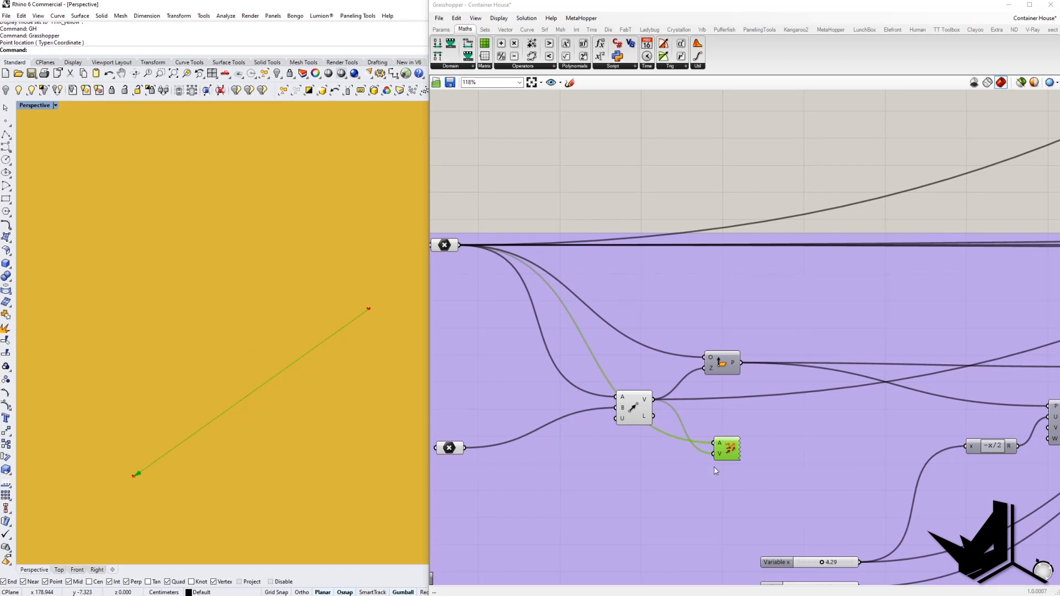
Turn on the preview of the Plane Normal component built from the start point and the two-point vector.
left_click(724, 368)
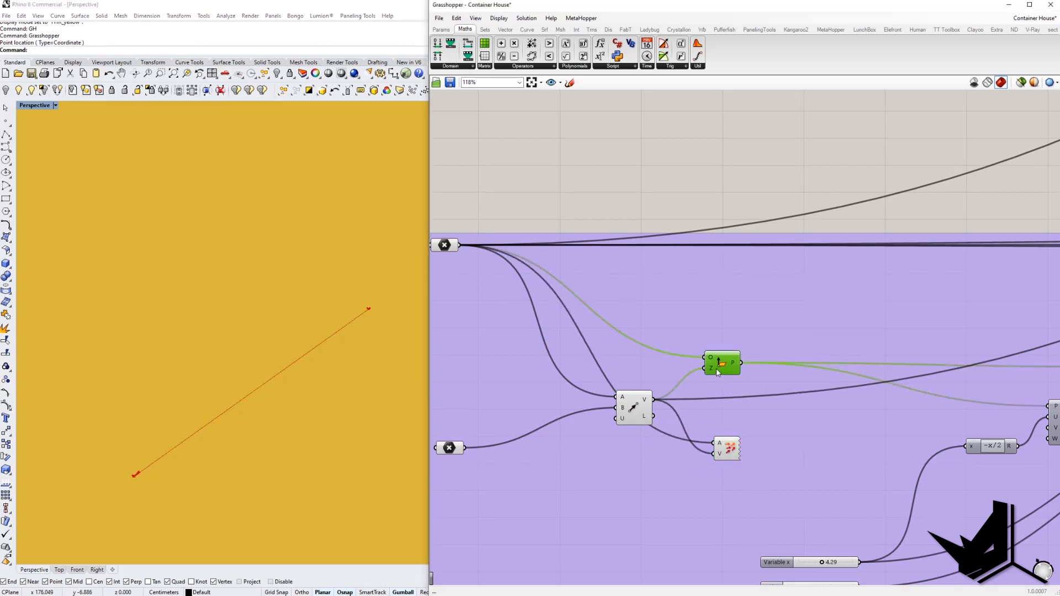
right_click(721, 364)
left_click(748, 377)
scroll(312, 370, "down", 3)
right_click_drag(308, 362, 219, 312)
scroll(219, 310, "up", 3)
right_click_drag(818, 423, 581, 379)
scroll(582, 380, "down", 1)
right_click_drag(746, 418, 768, 416)
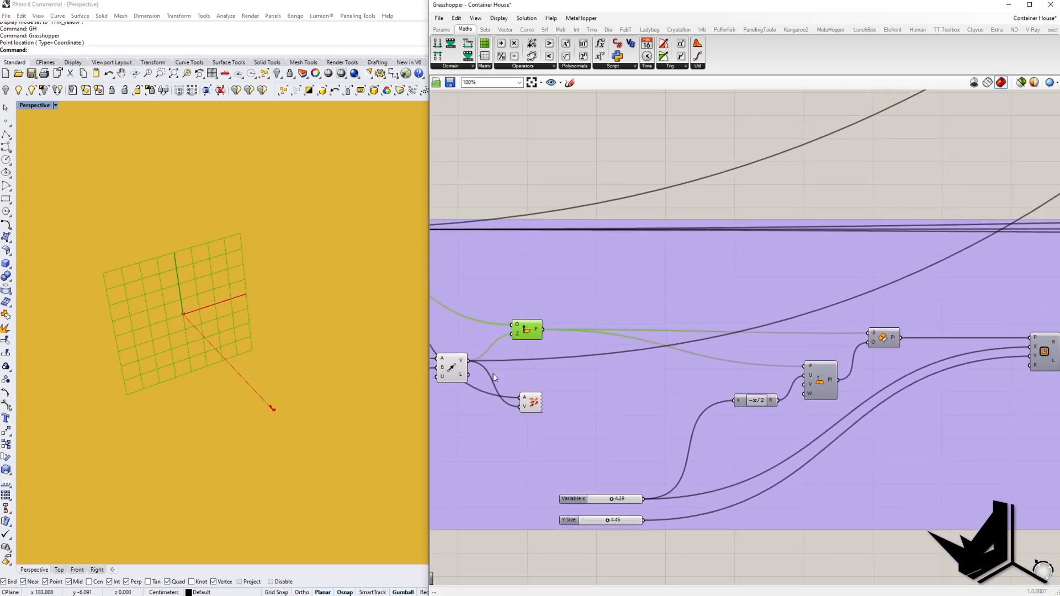
Turn on the preview of the Plane Origin component that shifts the normal plane to the offset point.
right_click_drag(977, 416, 897, 420)
right_click_drag(806, 347, 836, 346)
right_click(836, 342)
left_click(858, 359)
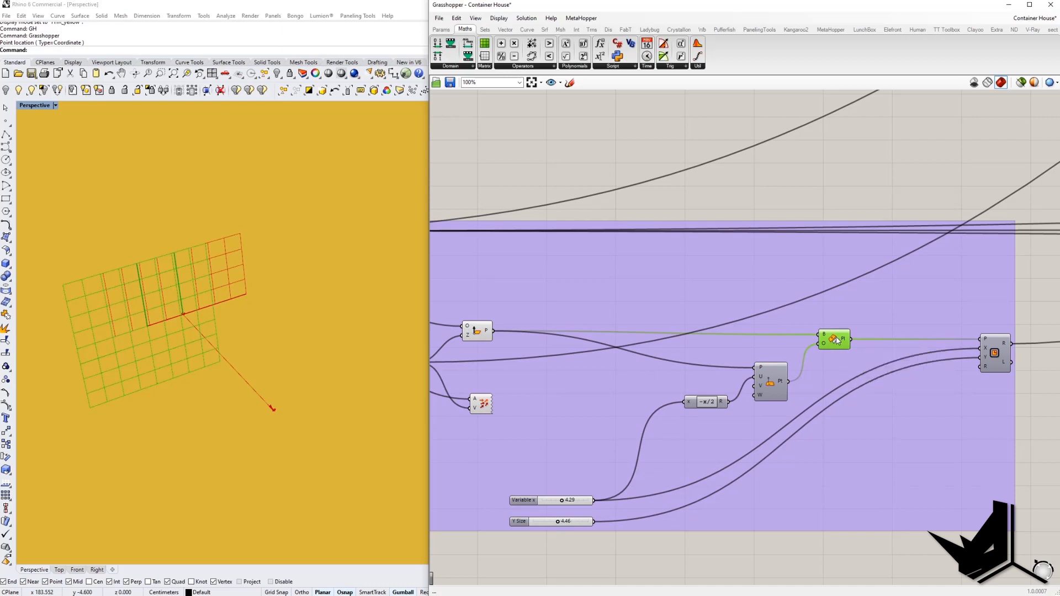
Turn on the preview of the Rectangle component at the end of the purple group.
left_click(989, 357)
right_click(989, 358)
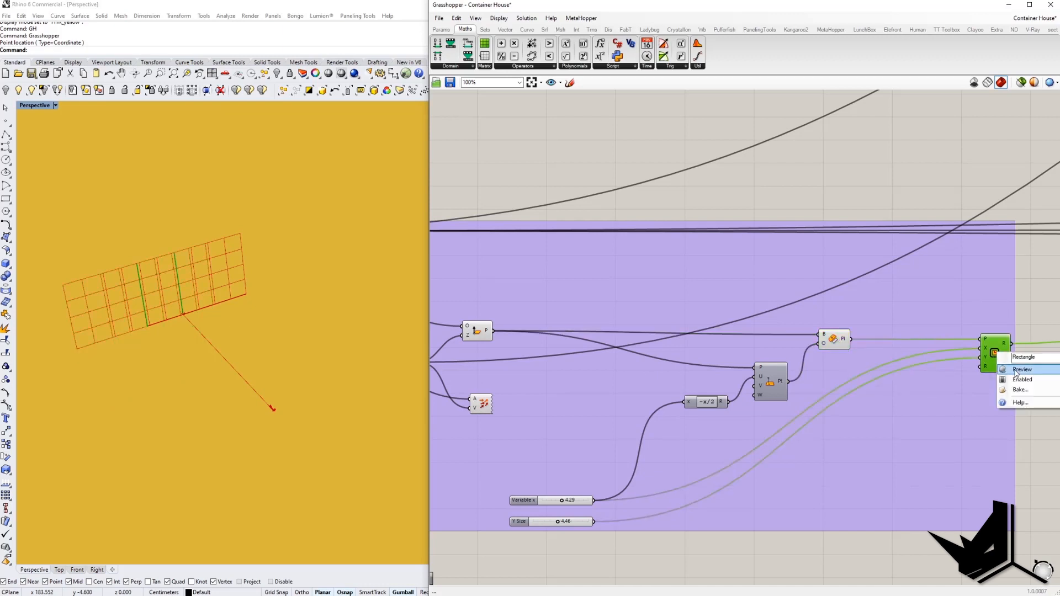
left_click(1027, 376)
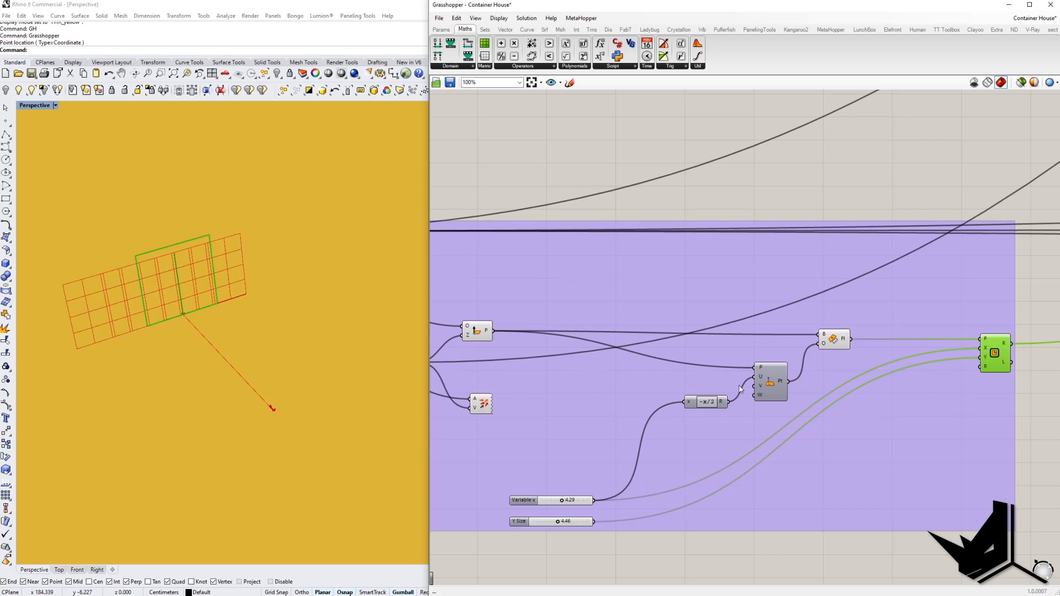
Turn on the preview of the oriented point component driven by the -x/2 expression.
right_click_drag(704, 410, 718, 407)
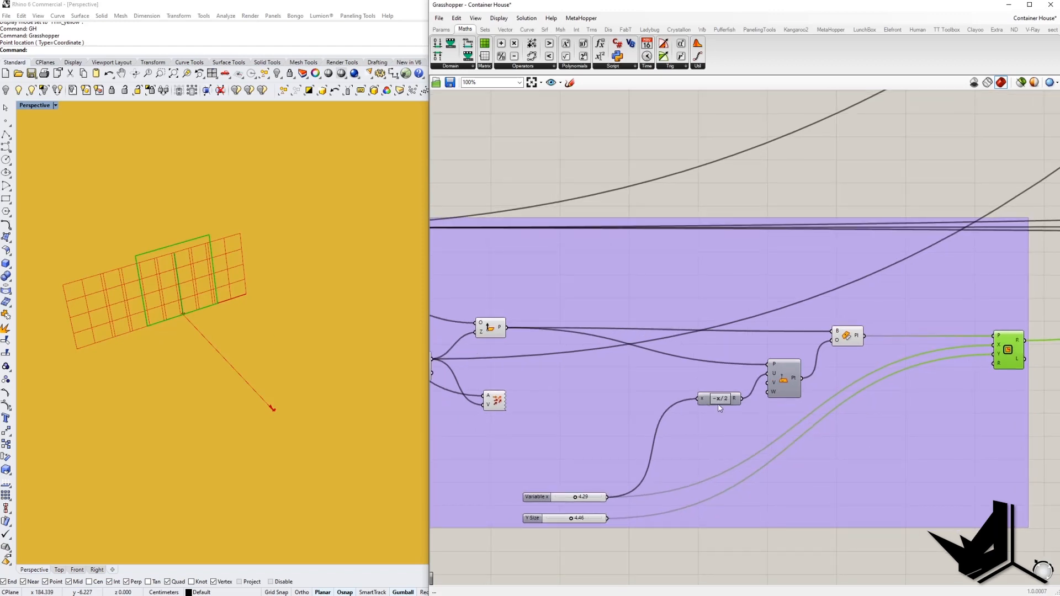
left_click(784, 380)
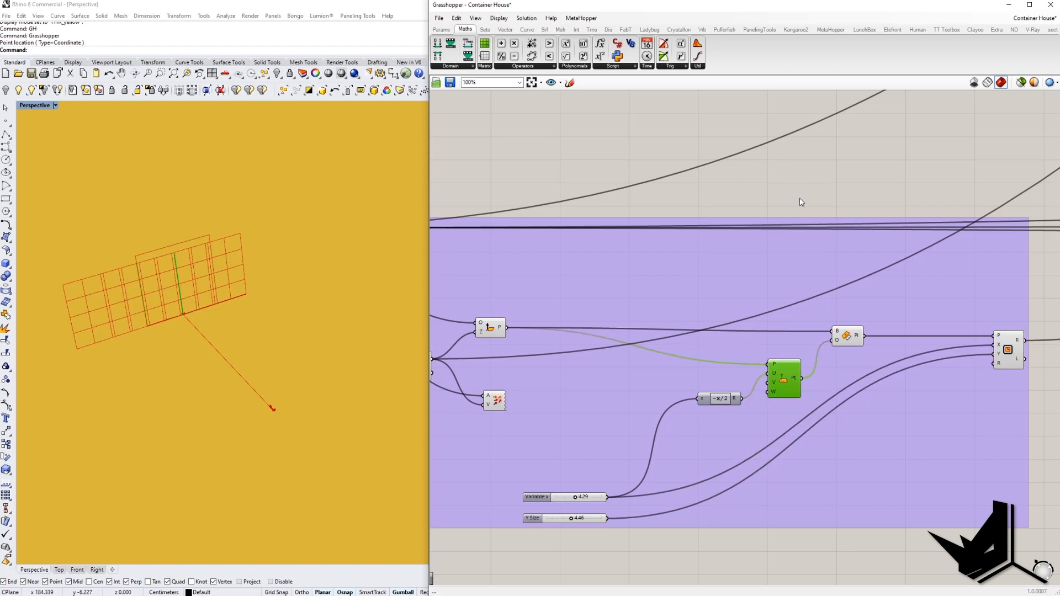
right_click(787, 382)
left_click(810, 395)
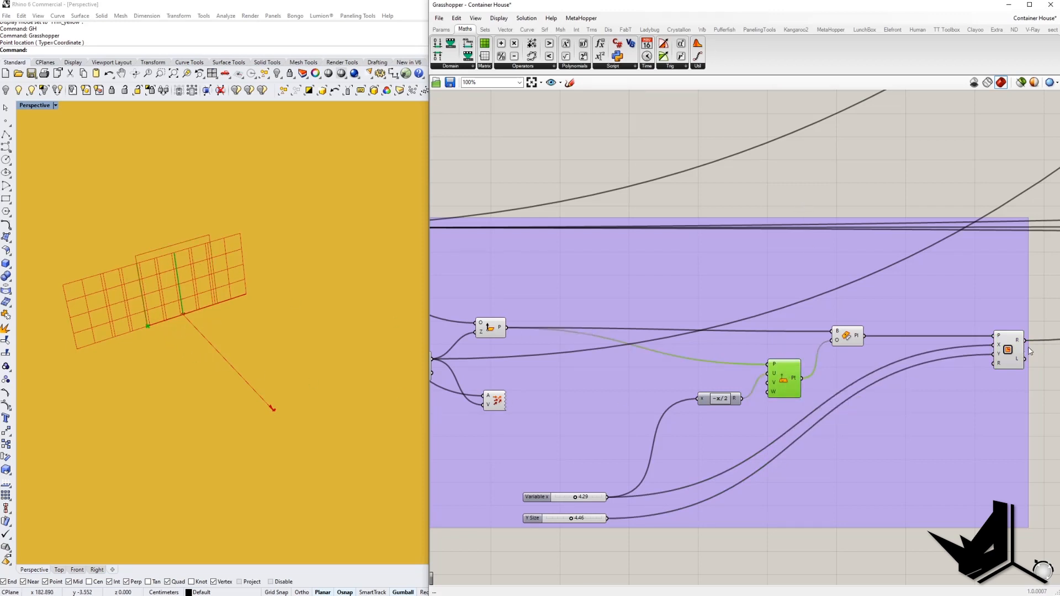
Select the Rectangle component and examine its placement around the start point, along with the purple group that builds it.
left_click(1008, 350)
scroll(208, 322, "up", 5)
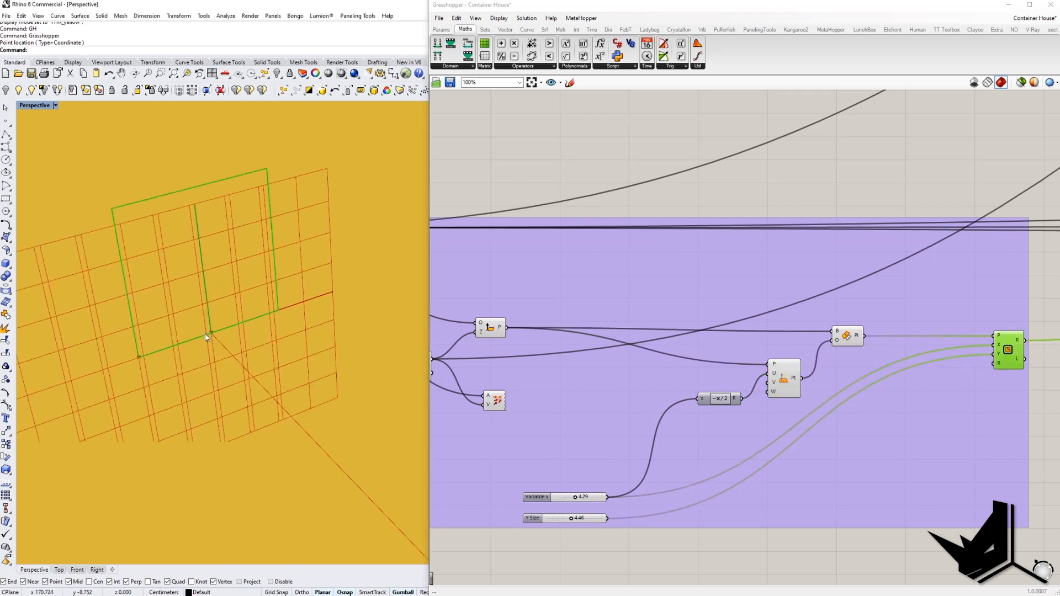
right_click_drag(548, 398, 695, 414)
scroll(694, 414, "down", 3)
scroll(539, 322, "up", 3)
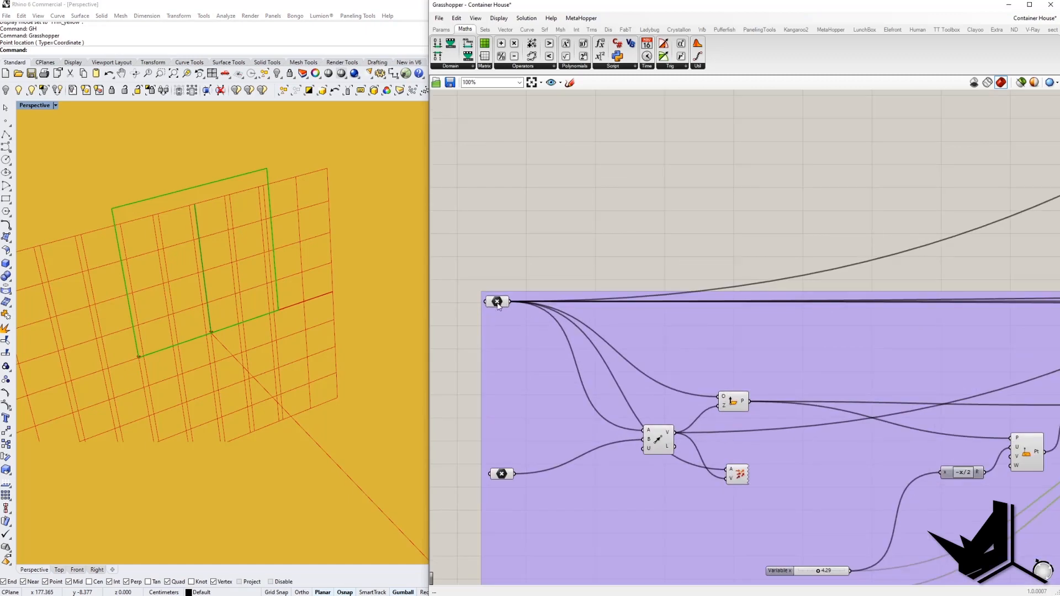
scroll(499, 303, "down", 3)
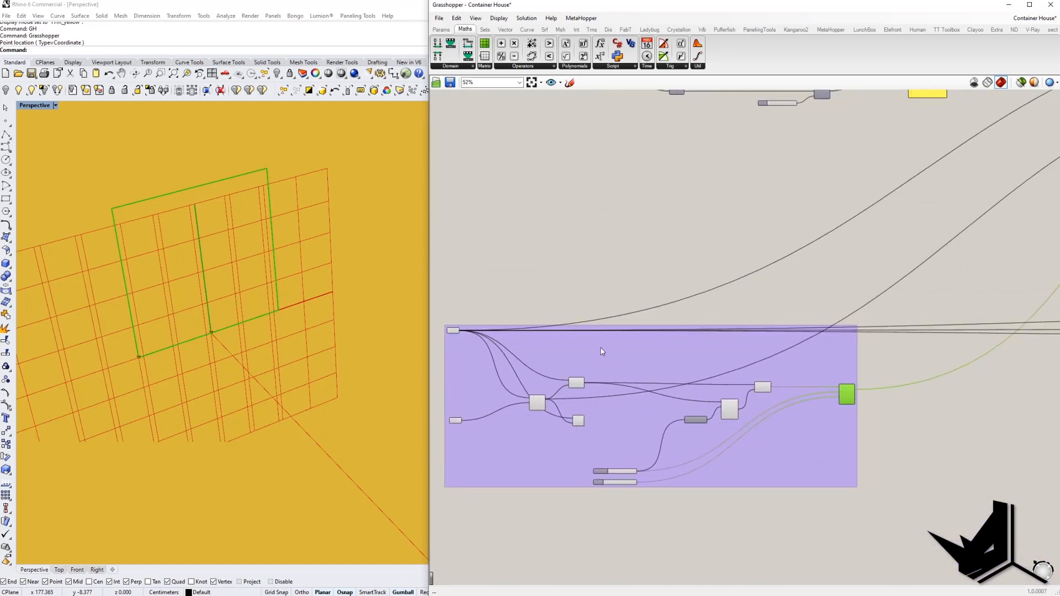
scroll(718, 443, "up", 2)
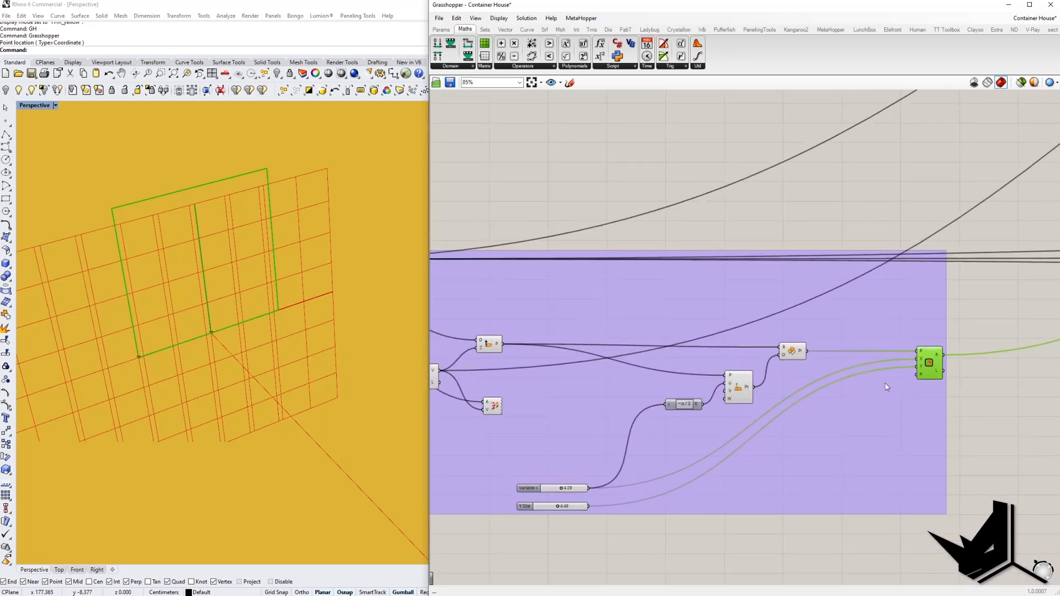
scroll(339, 425, "down", 5)
scroll(298, 392, "up", 2)
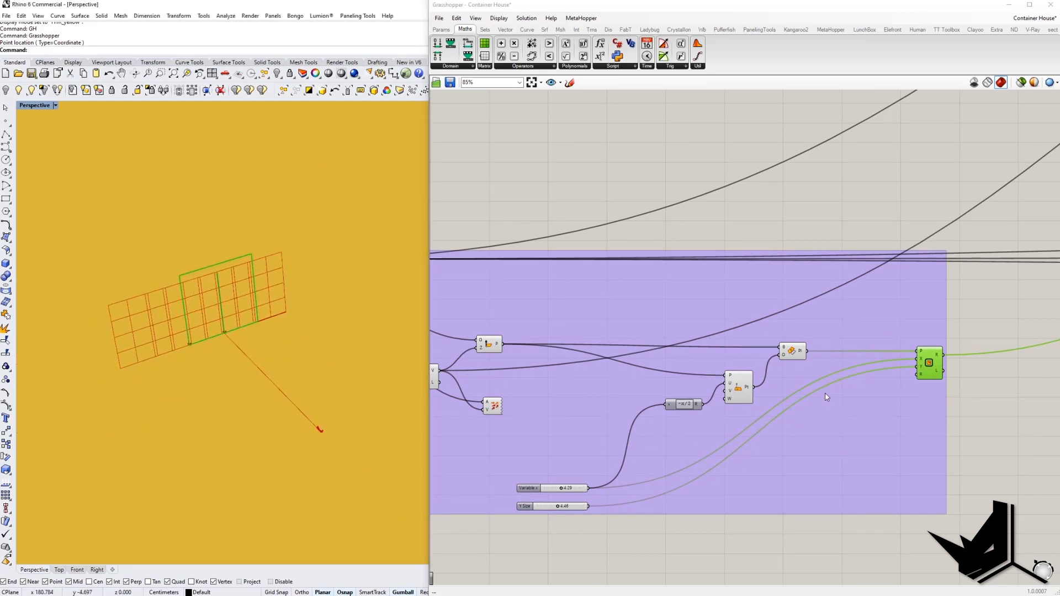
Turn off the previews of the Plane Origin, oriented point and Plane Normal components.
right_click(797, 357)
left_click(813, 368)
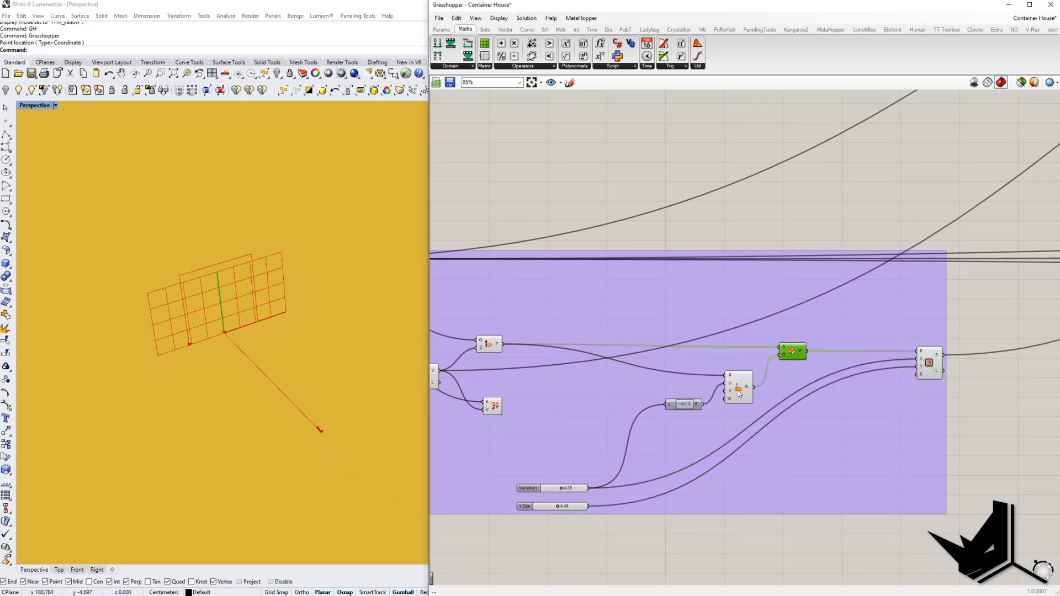
left_click(739, 390)
right_click(739, 391)
left_click(762, 404)
right_click_drag(683, 362, 729, 367)
left_click(536, 349)
right_click(538, 349)
left_click(565, 371)
Select the Rectangle component to highlight the rectangle in the Rhino viewport.
right_click_drag(623, 371, 726, 370)
right_click_drag(853, 392, 523, 442)
scroll(804, 443, "down", 1)
scroll(750, 422, "up", 4)
left_click(755, 425)
scroll(755, 425, "down", 1)
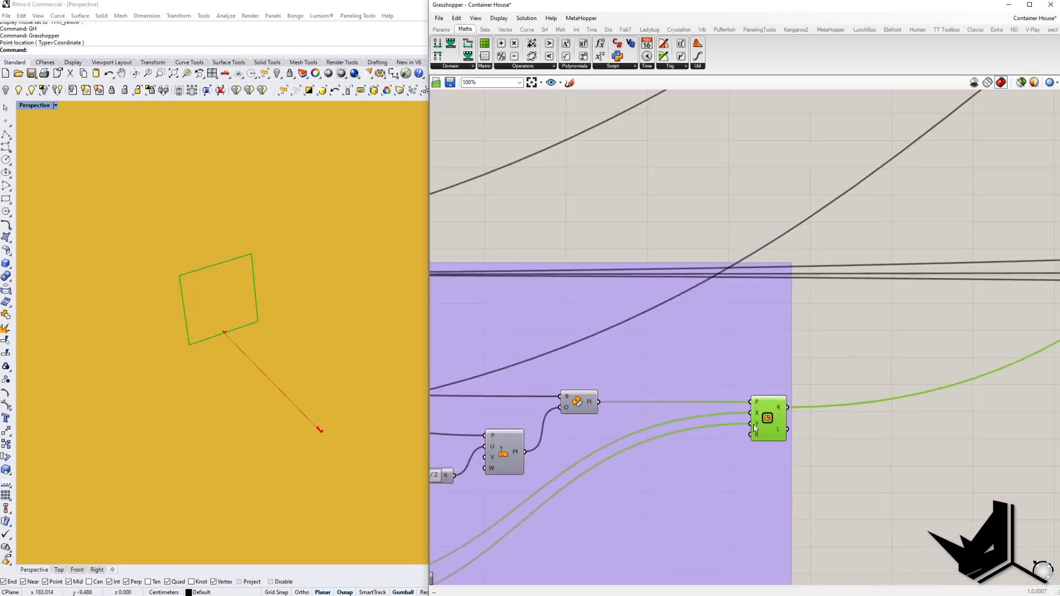
Examine the Range component with its 0 to 360 domain panel and Steps slider, at the start of the number list branch.
scroll(755, 423, "down", 7)
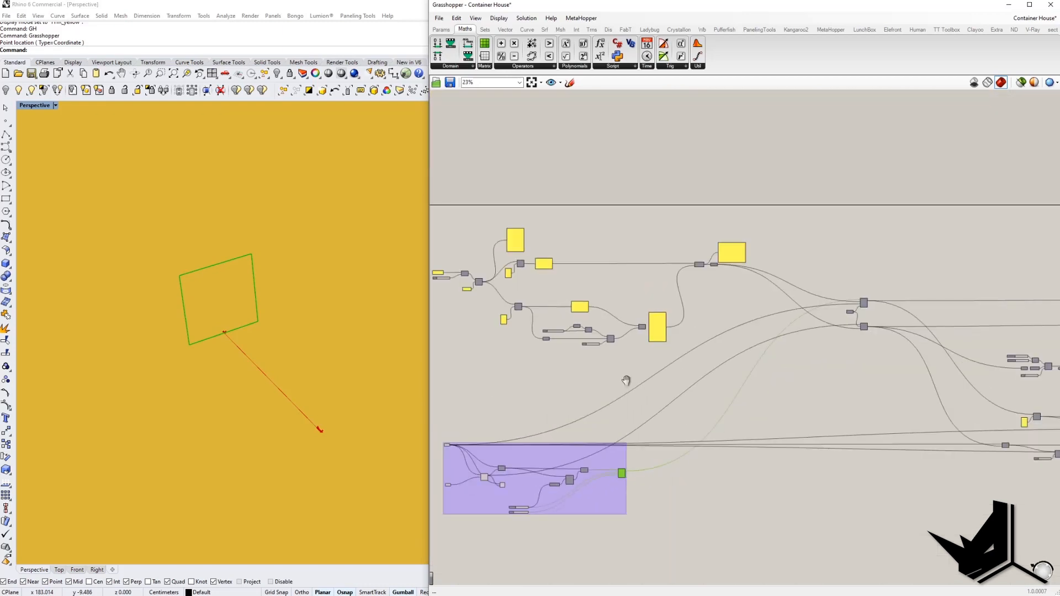
right_click_drag(632, 381, 725, 437)
scroll(725, 420, "up", 5)
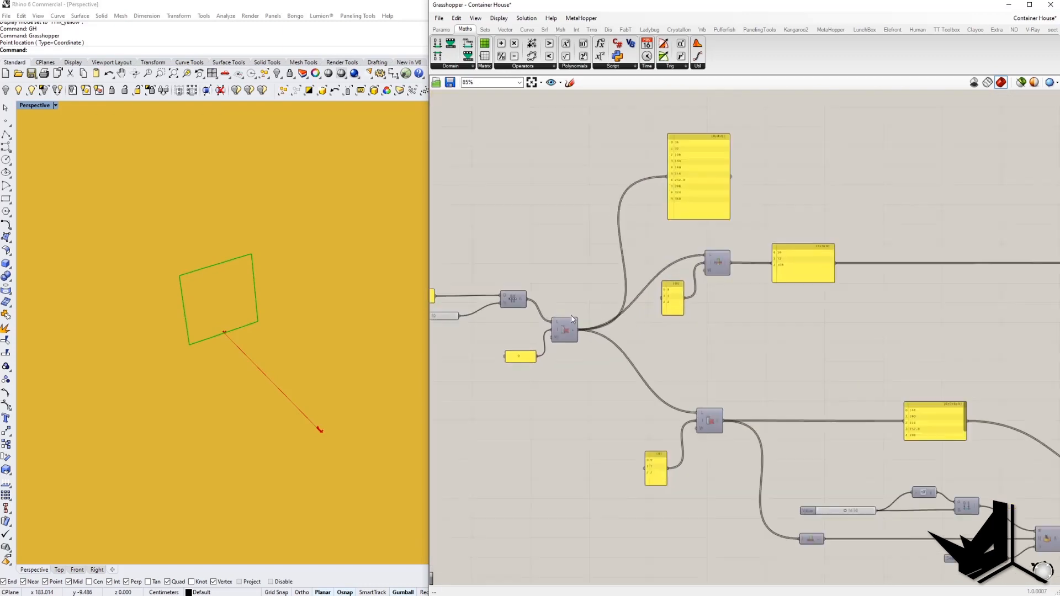
right_click_drag(568, 316, 644, 353)
right_click_drag(555, 299, 582, 301)
scroll(601, 306, "up", 1)
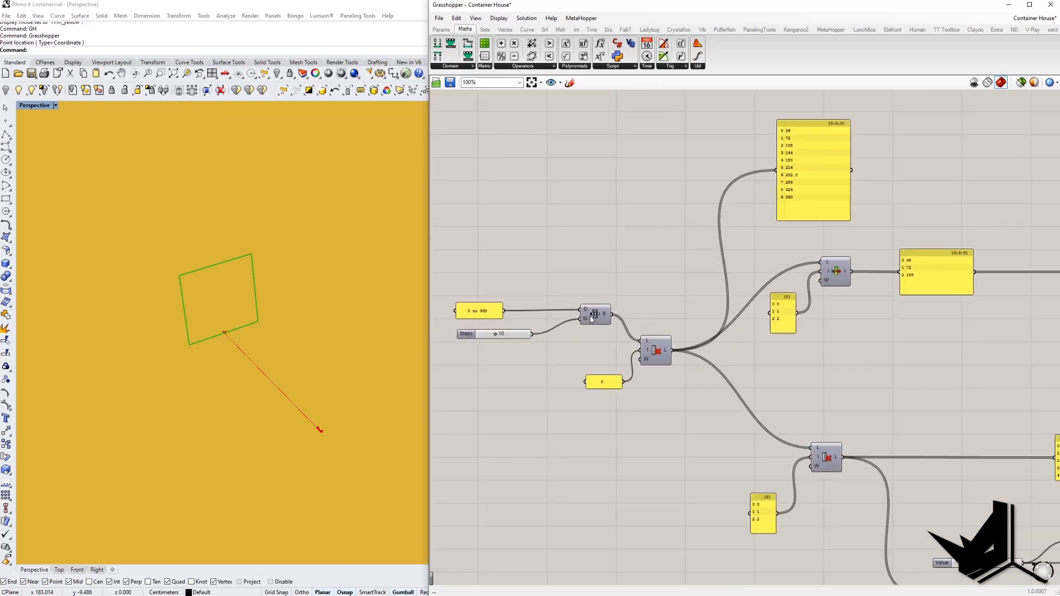
scroll(571, 311, "up", 1)
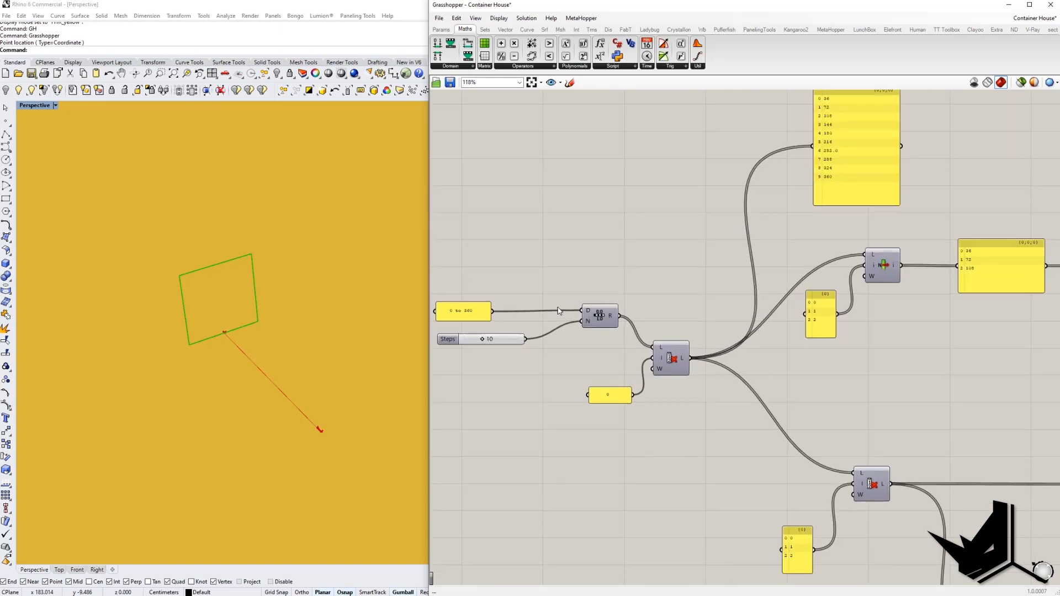
right_click_drag(612, 292, 651, 296)
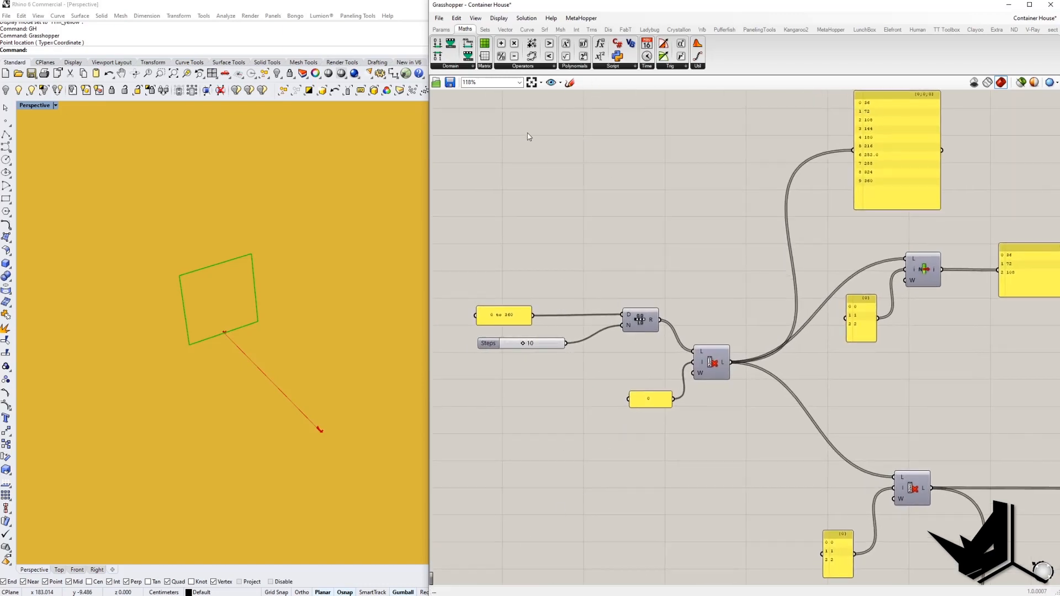
Add a Panel above the Range component and connect the Range output to it.
double_click(578, 212)
type("panel")
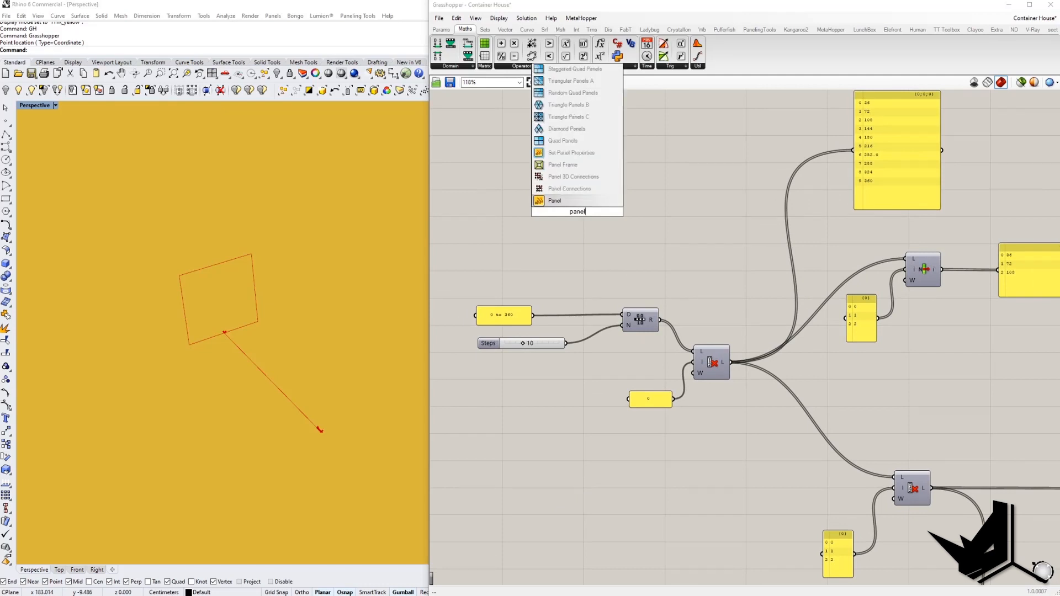
key("Return")
scroll(590, 217, "up", 1)
left_click_drag(591, 219, 722, 230)
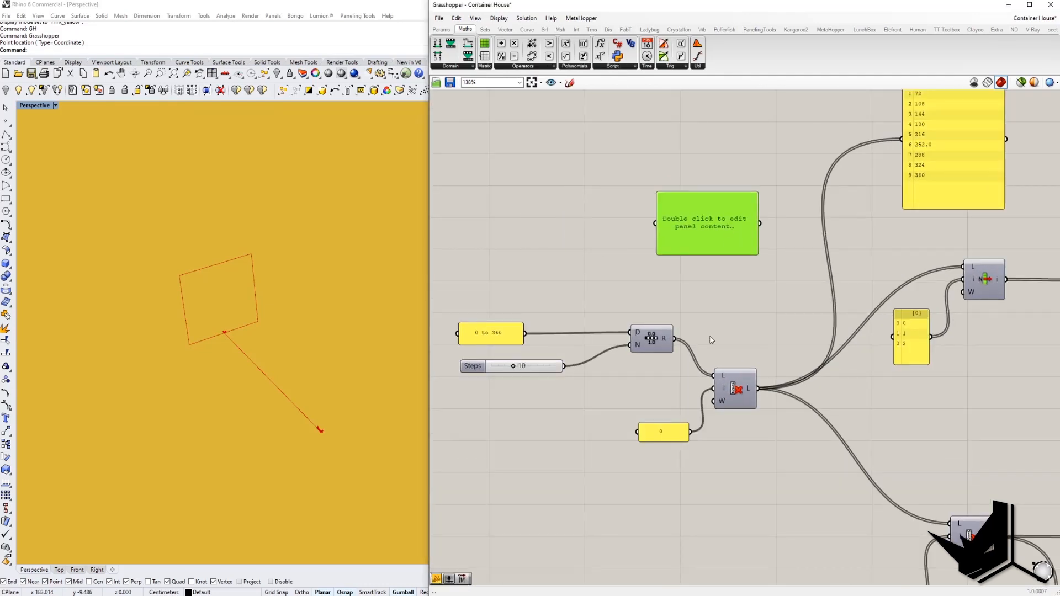
left_click_drag(676, 339, 656, 224)
Enlarge the Range output panel to fit the whole list and position it above the first Cull Index component.
left_click_drag(729, 220, 770, 222)
right_click_drag(770, 222, 709, 230)
left_click_drag(724, 265, 724, 330)
left_click_drag(684, 214, 700, 233)
right_click_drag(694, 273, 755, 277)
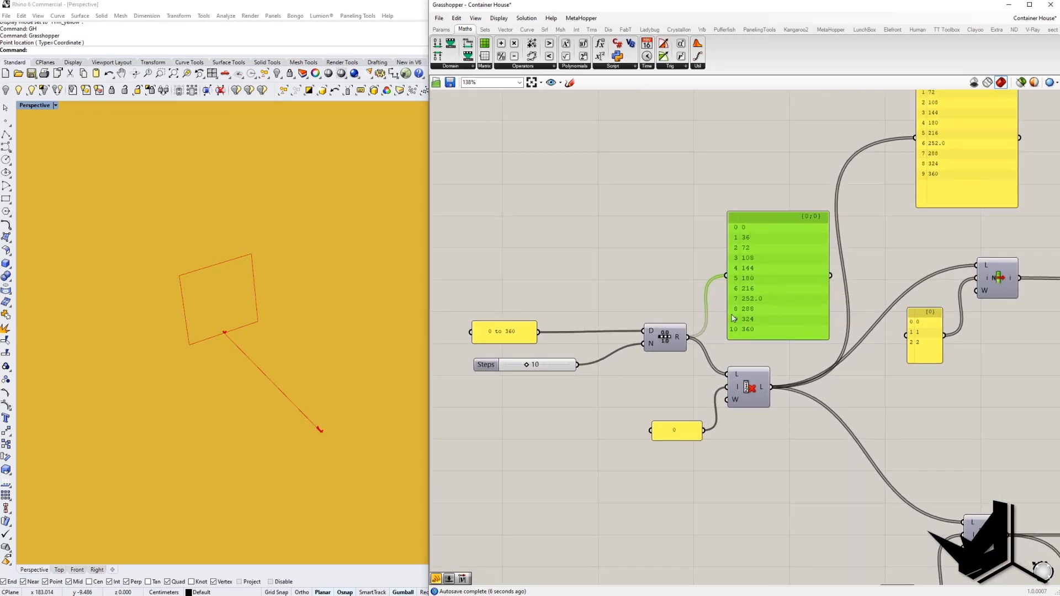
Compare the Range output panel with the panel listing the values after the first Cull Index component.
right_click_drag(568, 333, 576, 315)
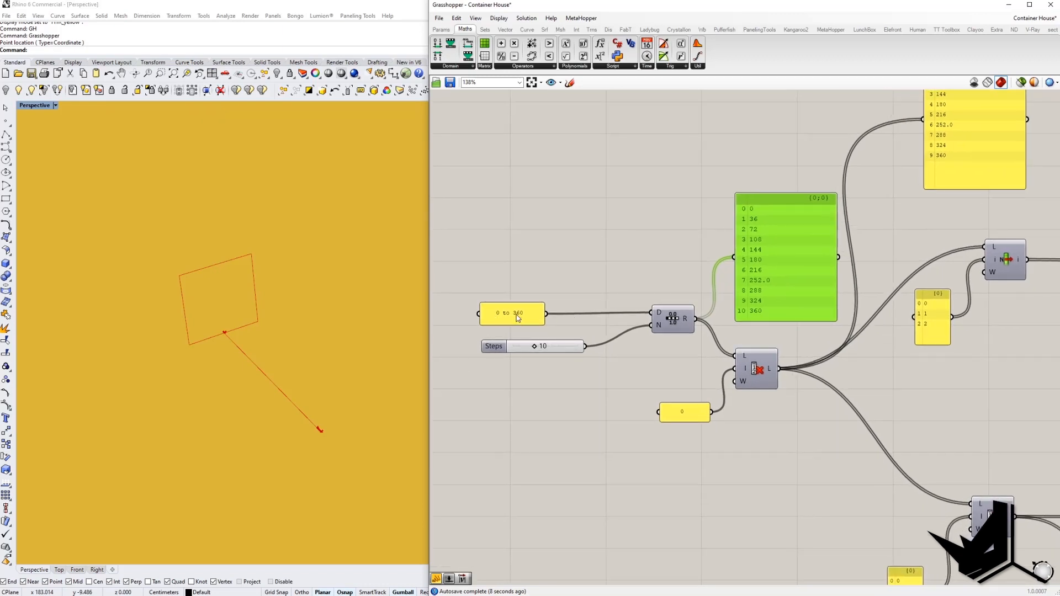
right_click_drag(710, 359, 645, 394)
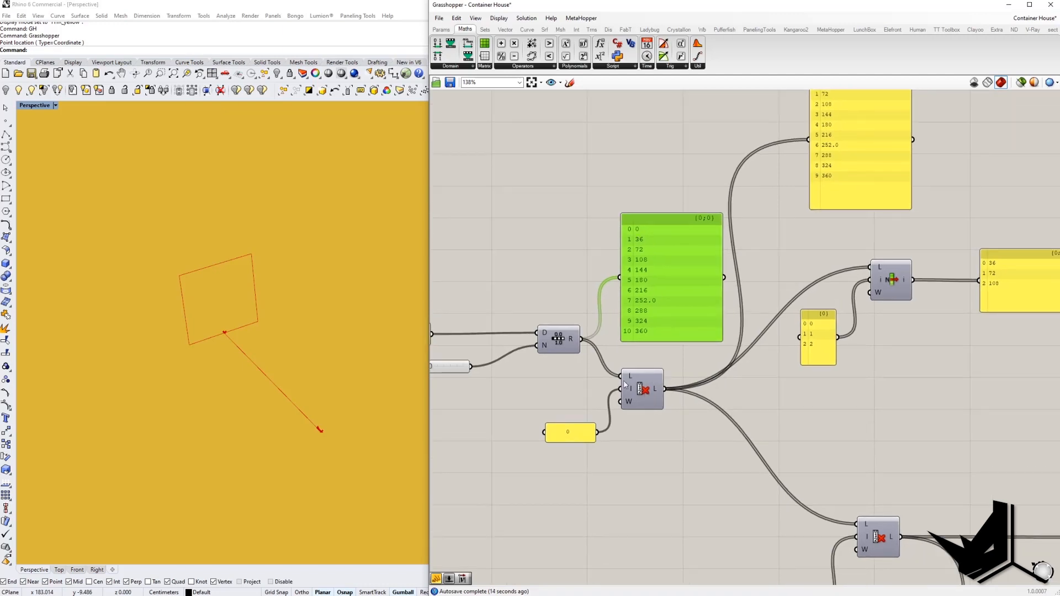
right_click_drag(666, 326, 583, 362)
right_click_drag(718, 288, 665, 354)
right_click_drag(705, 217, 730, 220)
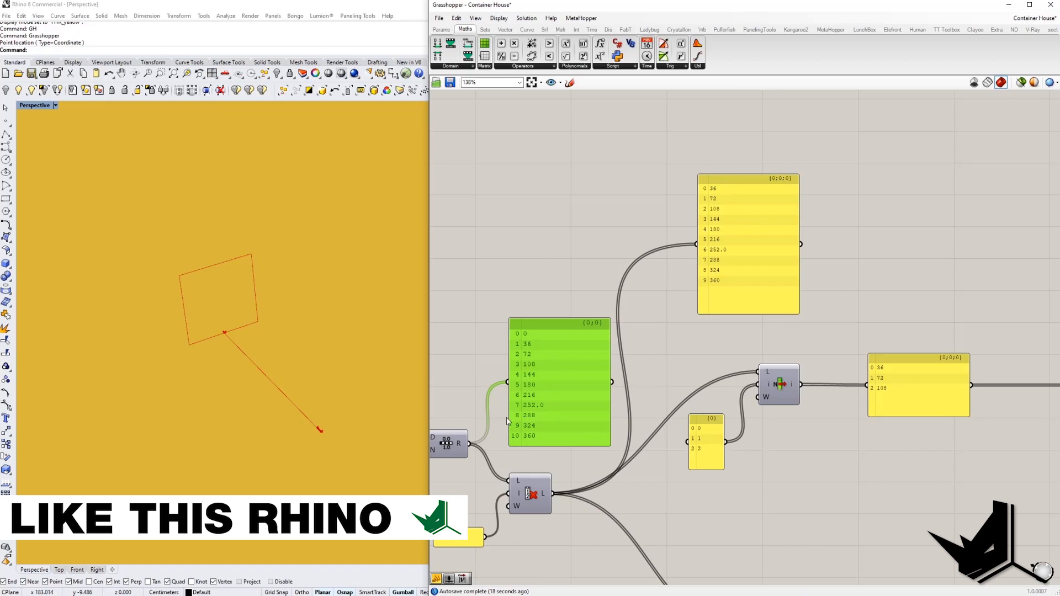
right_click_drag(757, 394, 774, 307)
right_click_drag(848, 293, 694, 304)
scroll(694, 306, "down", 3)
right_click_drag(707, 388, 691, 345)
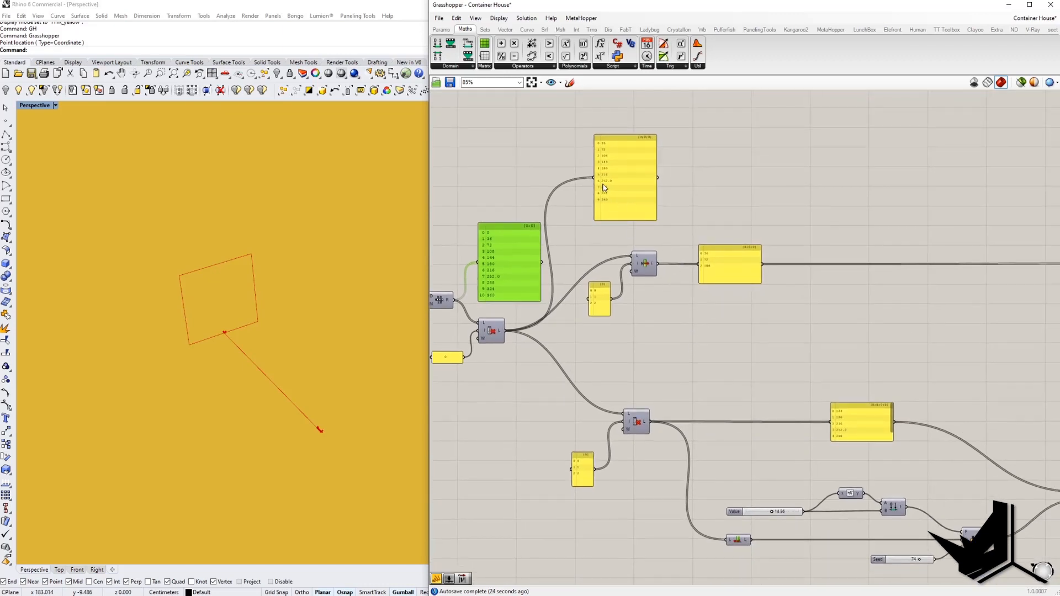
Examine the List Item and second Cull Index components together with their 0, 1, 2 index panels and output lists.
scroll(606, 192, "up", 3)
right_click_drag(714, 277, 771, 297)
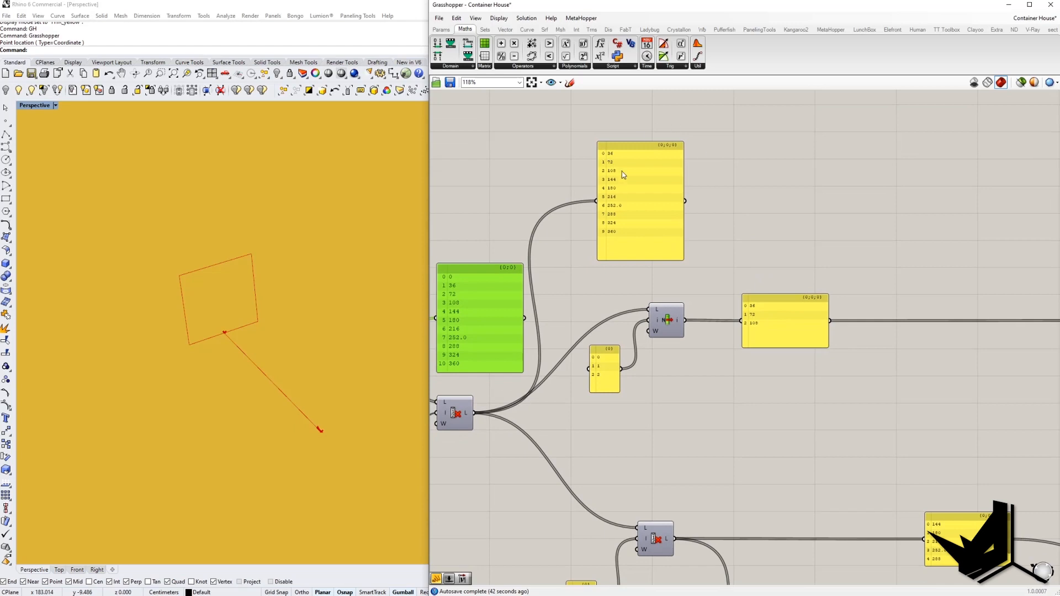
right_click_drag(657, 281, 670, 337)
scroll(654, 343, "up", 2)
scroll(684, 317, "down", 2)
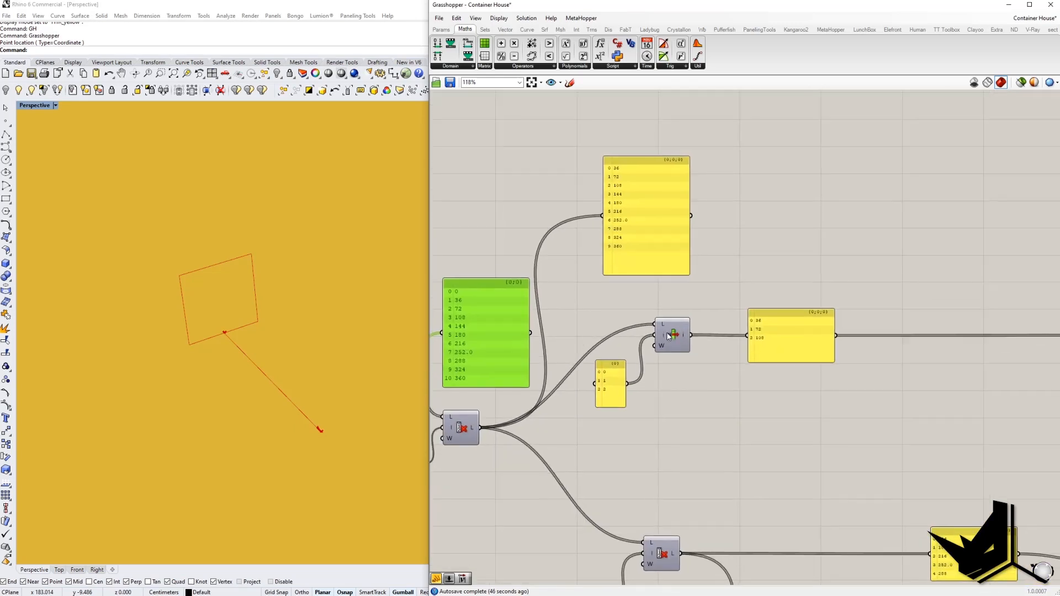
scroll(709, 296, "up", 1)
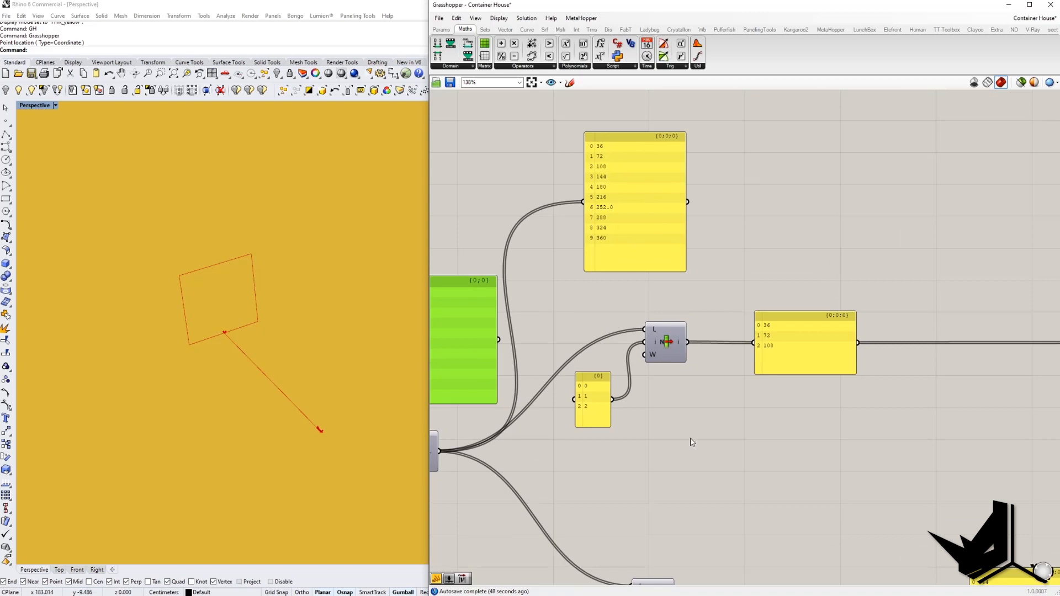
scroll(684, 425, "down", 4)
right_click_drag(684, 424, 646, 343)
scroll(606, 431, "up", 3)
scroll(586, 498, "down", 1)
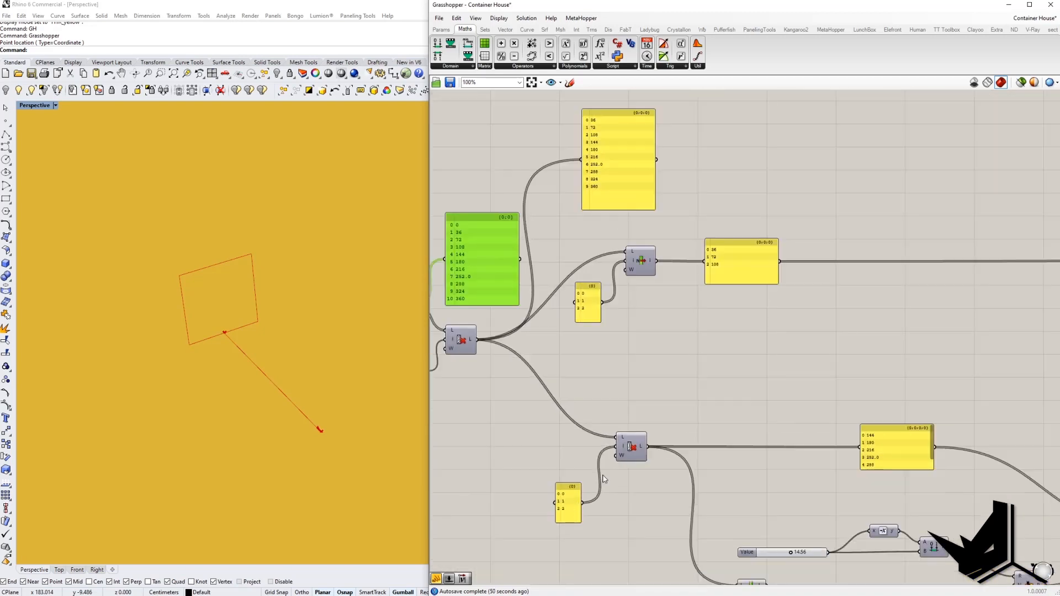
right_click_drag(587, 496, 621, 488)
right_click_drag(655, 420, 579, 474)
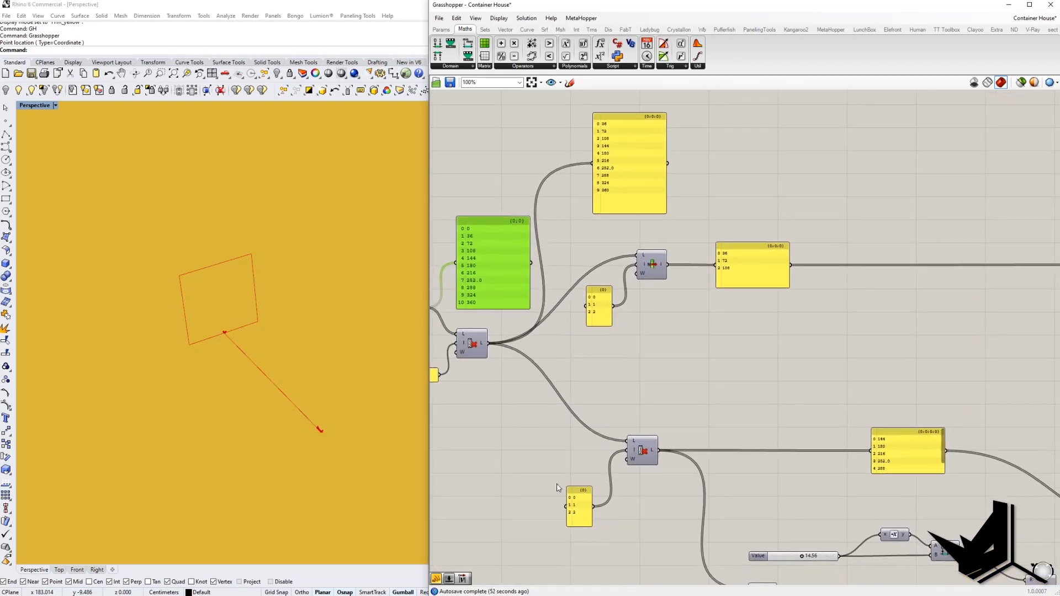
Place a new panel connected to the second Cull Index output, enlarging it and positioning it above the wire.
left_click(704, 389)
left_click_drag(659, 450, 667, 390)
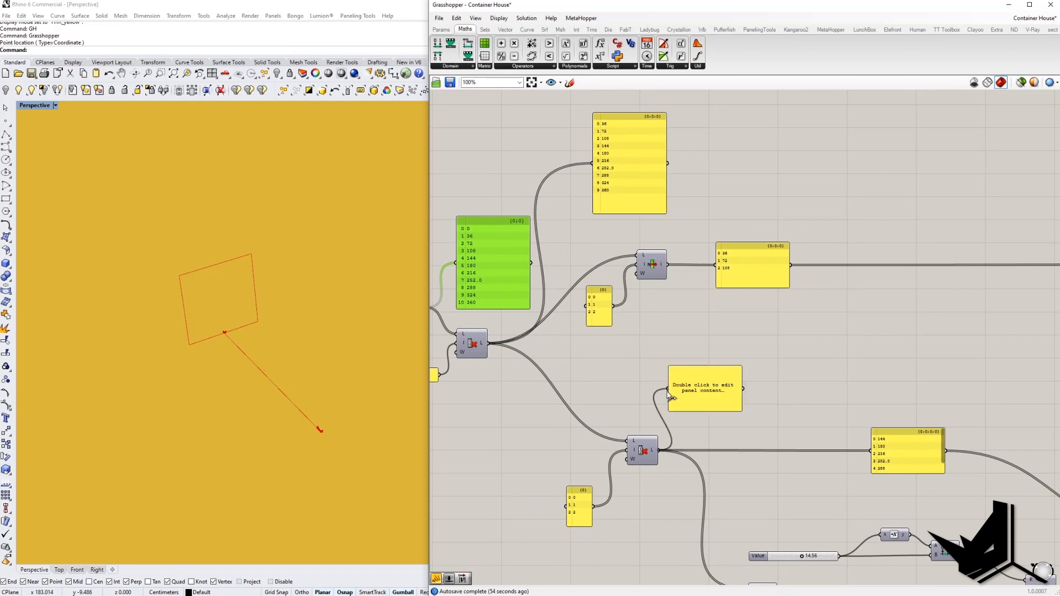
mouse_move(721, 411)
left_mouse_down()
mouse_move(725, 440)
mouse_move(726, 432)
left_mouse_up()
left_click_drag(705, 375, 748, 385)
right_click_drag(707, 247, 681, 261)
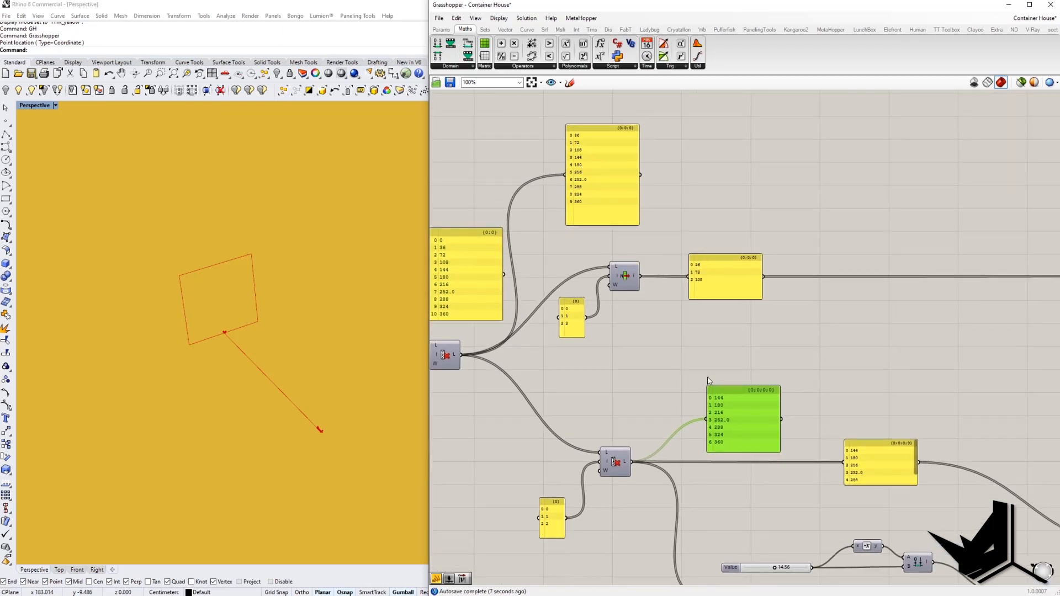
Enable the disabled colour swatch feeding the Custom Preview component and view the shaded container house in perspective.
left_click(758, 353)
scroll(757, 352, "down", 4)
right_click_drag(806, 359, 701, 367)
right_click_drag(858, 325, 669, 359)
scroll(669, 359, "down", 6)
right_click_drag(916, 376, 701, 364)
scroll(633, 370, "up", 3)
right_click_drag(905, 385, 649, 364)
scroll(878, 379, "up", 7)
left_click(821, 381)
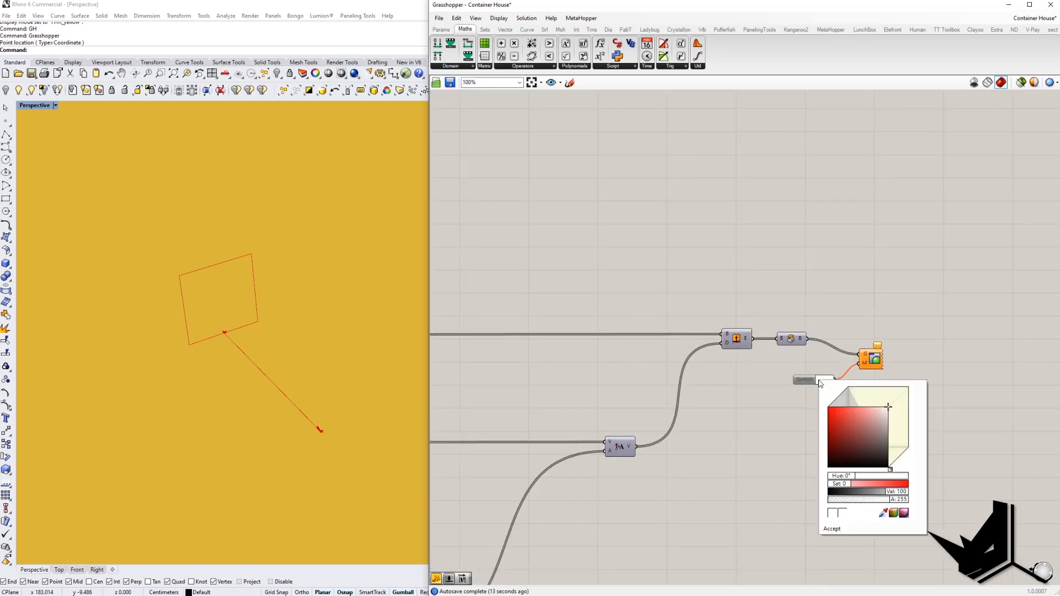
left_click(810, 383)
right_click(810, 382)
left_click(836, 401)
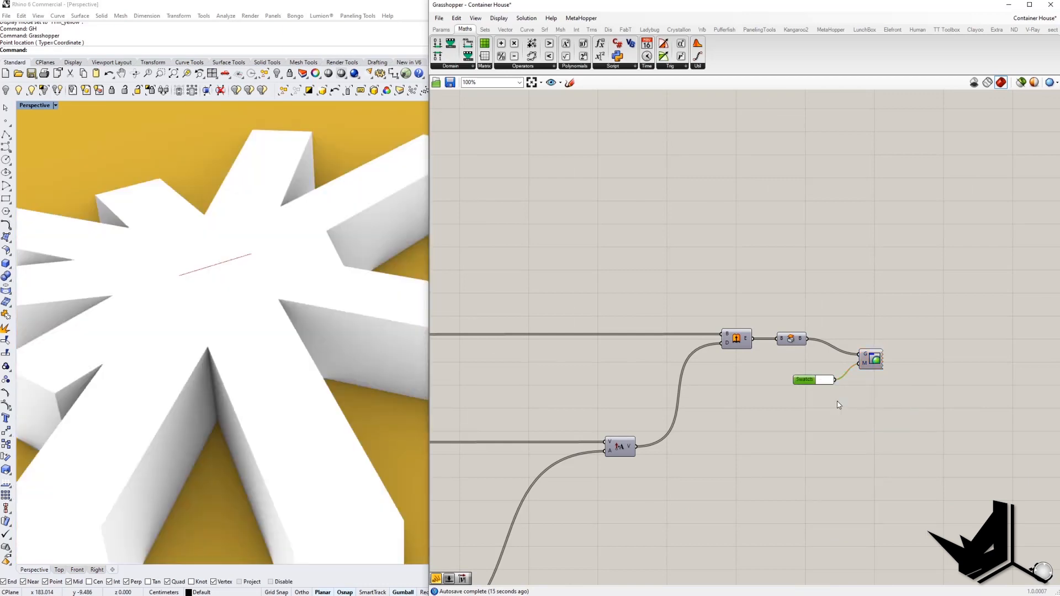
scroll(301, 338, "down", 8)
right_click_drag(300, 339, 280, 234)
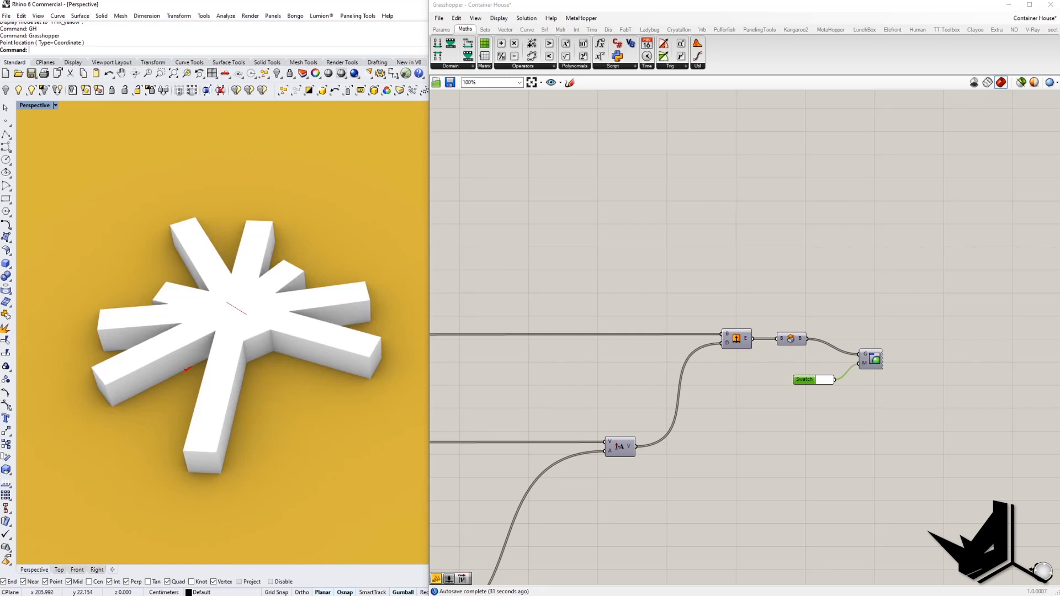
Open the reference photo 1.jpg beside the Perspective viewport, compare it with the model, and put it away.
left_click(275, 569)
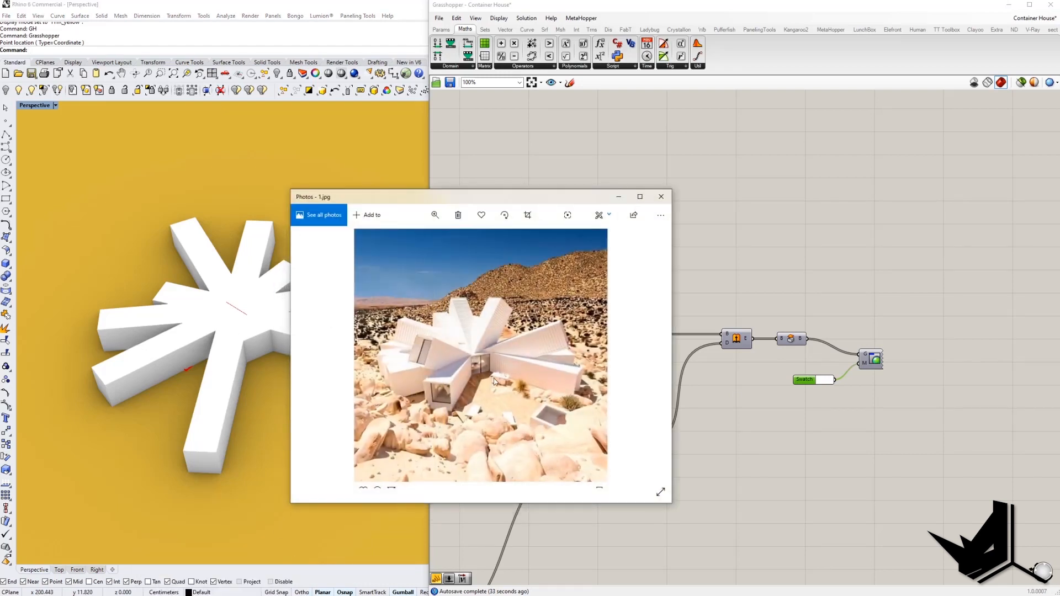
left_click_drag(459, 198, 598, 201)
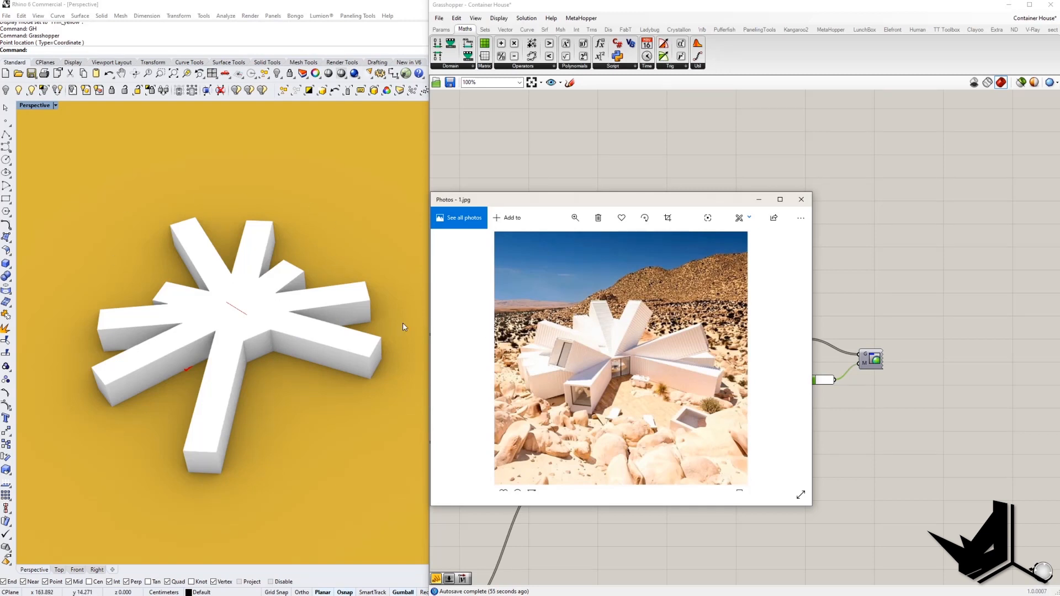
left_click(759, 200)
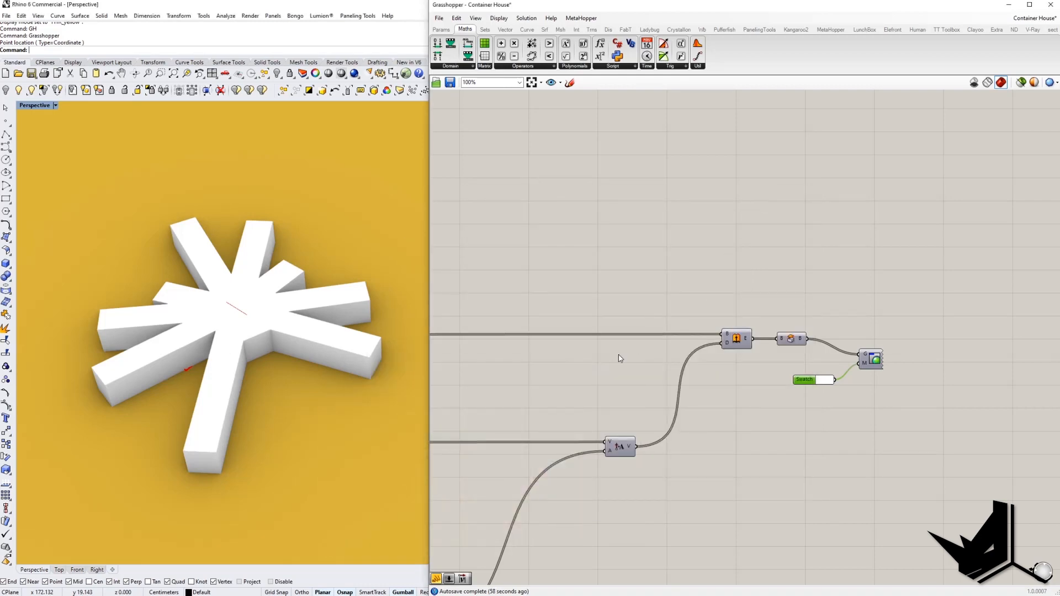
Disable the colour swatch feeding the Custom Preview component.
right_click(808, 380)
left_click(849, 311)
left_click(824, 380)
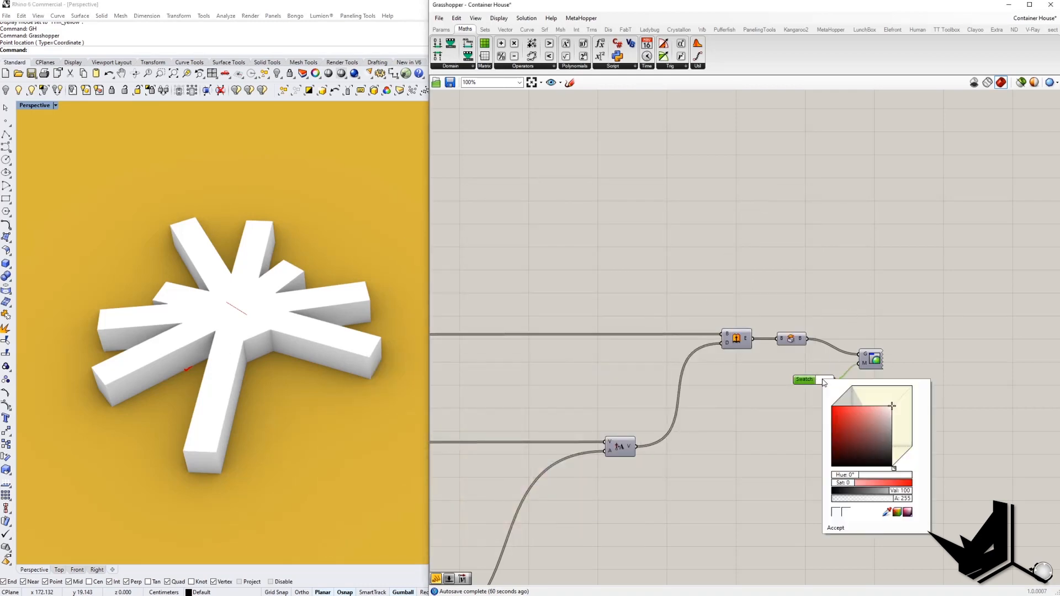
left_click(828, 367)
right_click(812, 380)
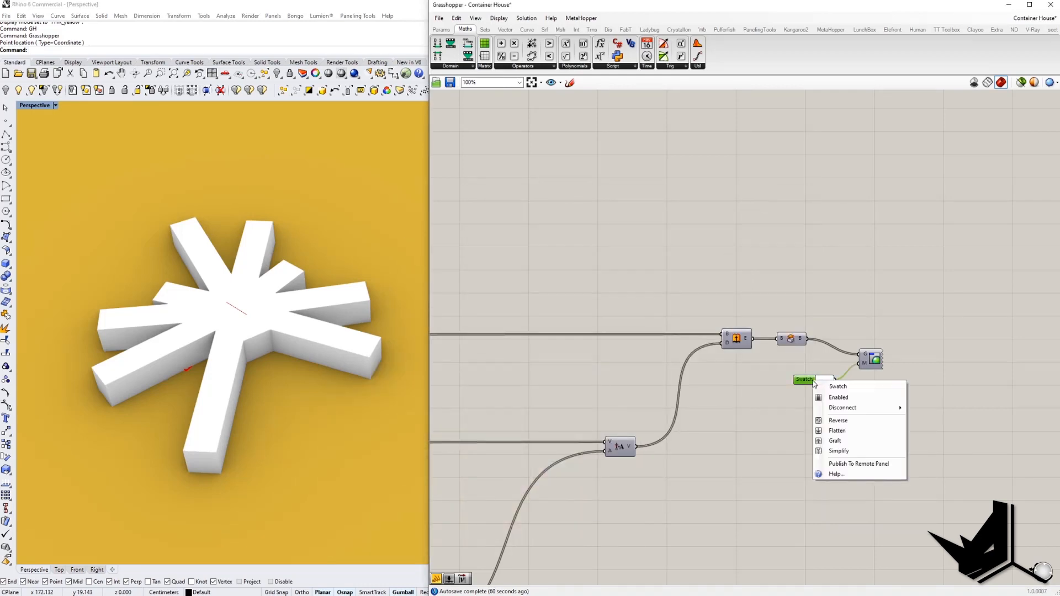
left_click(850, 401)
Trace the definition back from the final preview to the output panels of the List Item and second Cull Index components.
scroll(849, 402, "down", 5)
scroll(849, 401, "down", 4)
right_click_drag(686, 372, 900, 376)
mouse_move(535, 369)
right_mouse_down()
mouse_move(736, 393)
mouse_move(538, 376)
right_mouse_up()
scroll(678, 387, "up", 4)
scroll(788, 345, "up", 5)
scroll(663, 346, "down", 4)
right_click_drag(635, 348, 823, 341)
right_click_drag(460, 332, 643, 357)
scroll(643, 358, "up", 4)
scroll(643, 364, "down", 5)
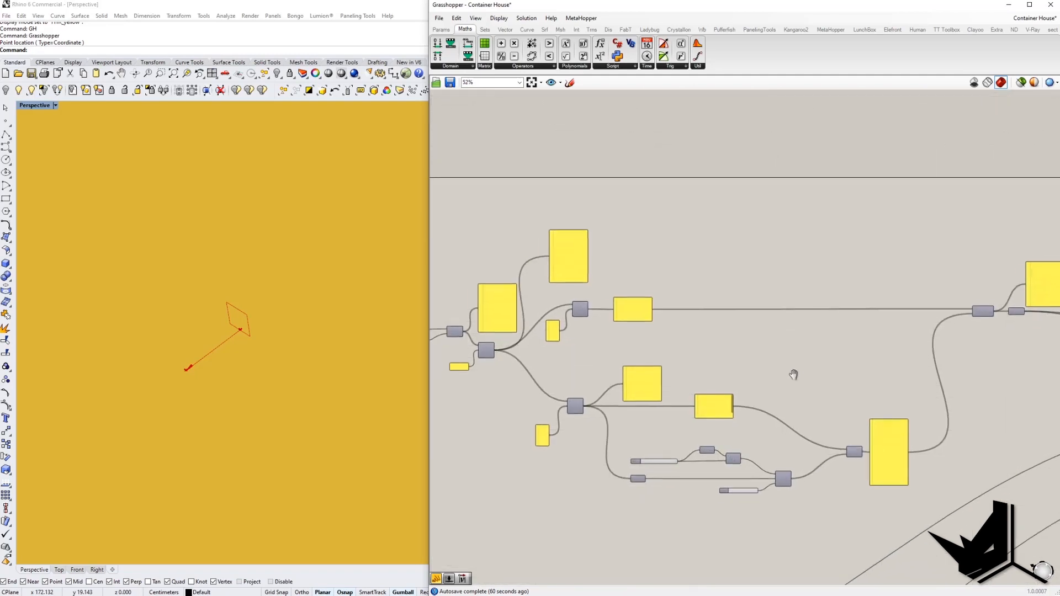
scroll(650, 385, "up", 5)
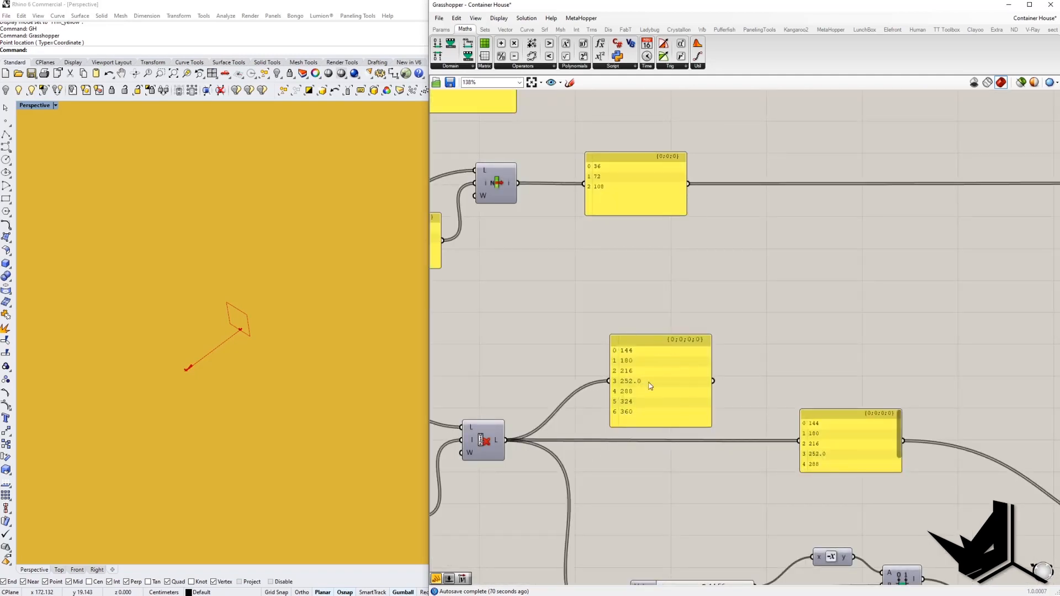
Examine the Random component with its Value and Seed sliders, domain and List Length inputs, and the Addition component it feeds.
scroll(661, 362, "down", 4)
right_click_drag(871, 475, 775, 407)
left_click_drag(532, 363, 877, 504)
scroll(691, 439, "up", 3)
left_click(815, 400)
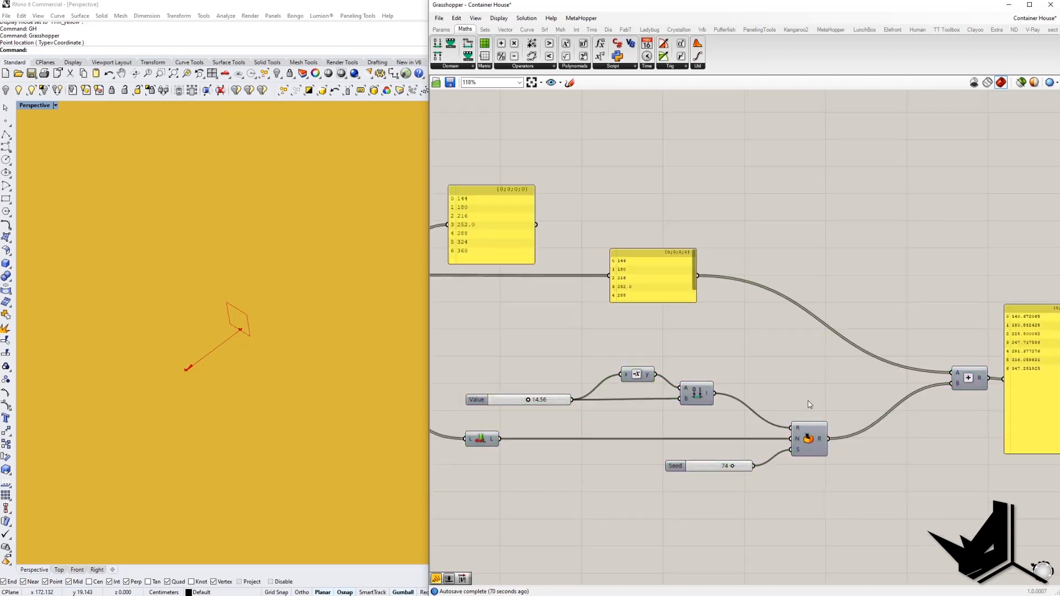
scroll(808, 401, "down", 1)
right_click_drag(779, 409, 761, 407)
right_click_drag(545, 427, 495, 438)
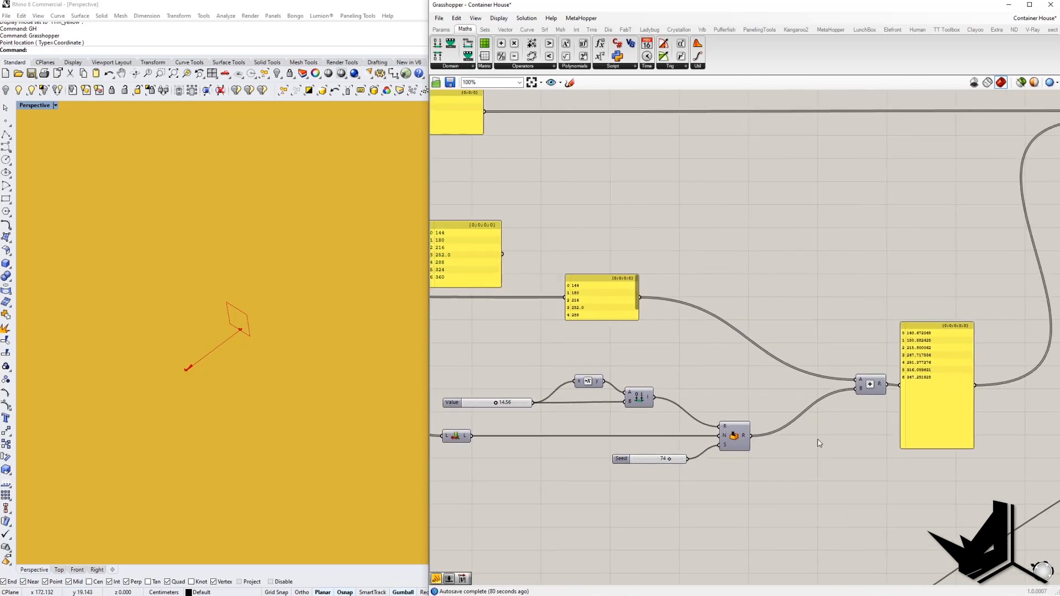
Add a panel connected to the Random component's output, sized to show the whole list and positioned below the wire.
left_click_drag(438, 581, 845, 467)
left_click_drag(752, 437, 839, 500)
left_click_drag(850, 493, 851, 486)
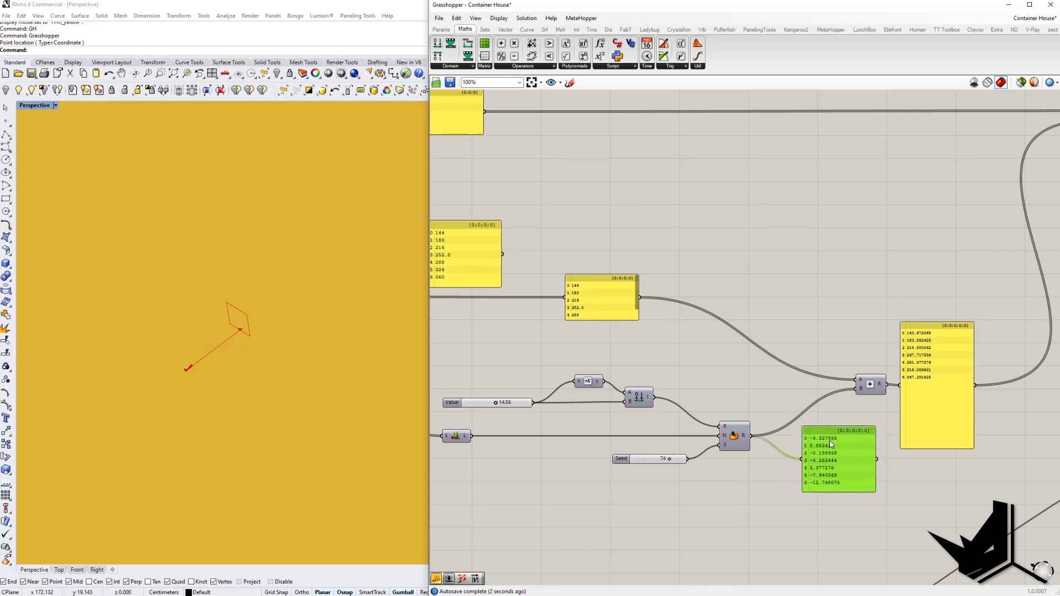
left_click_drag(824, 431, 824, 453)
right_click_drag(877, 403, 830, 416)
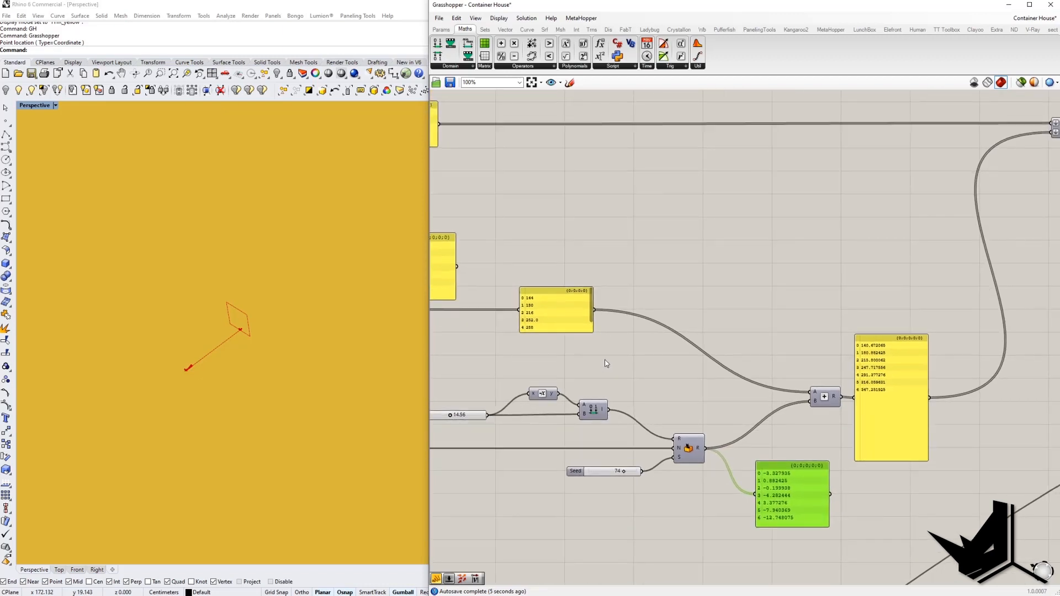
Shrink the Addition output panel to fit its list and line it up with the component's output.
right_click_drag(581, 313, 654, 327)
right_click_drag(937, 437, 731, 428)
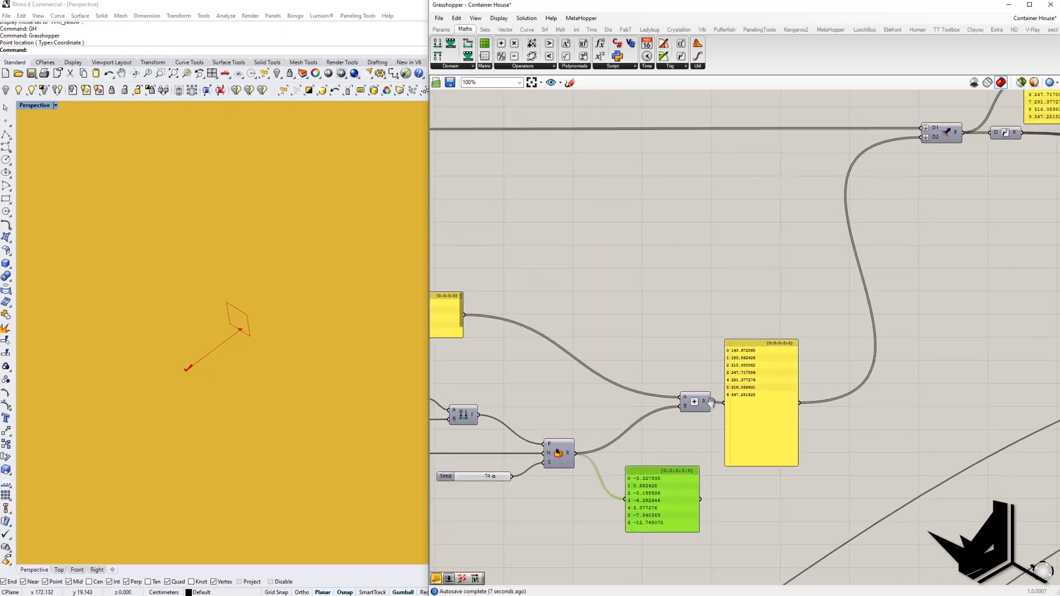
scroll(732, 428, "up", 2)
left_click_drag(769, 481, 774, 396)
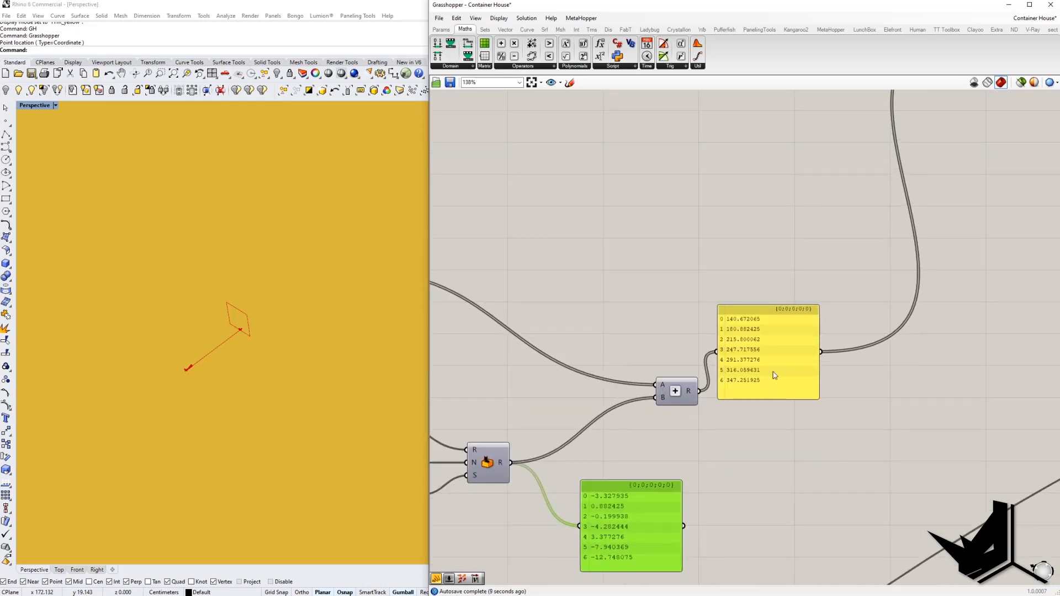
left_click_drag(755, 313, 791, 352)
right_click_drag(790, 423, 811, 437)
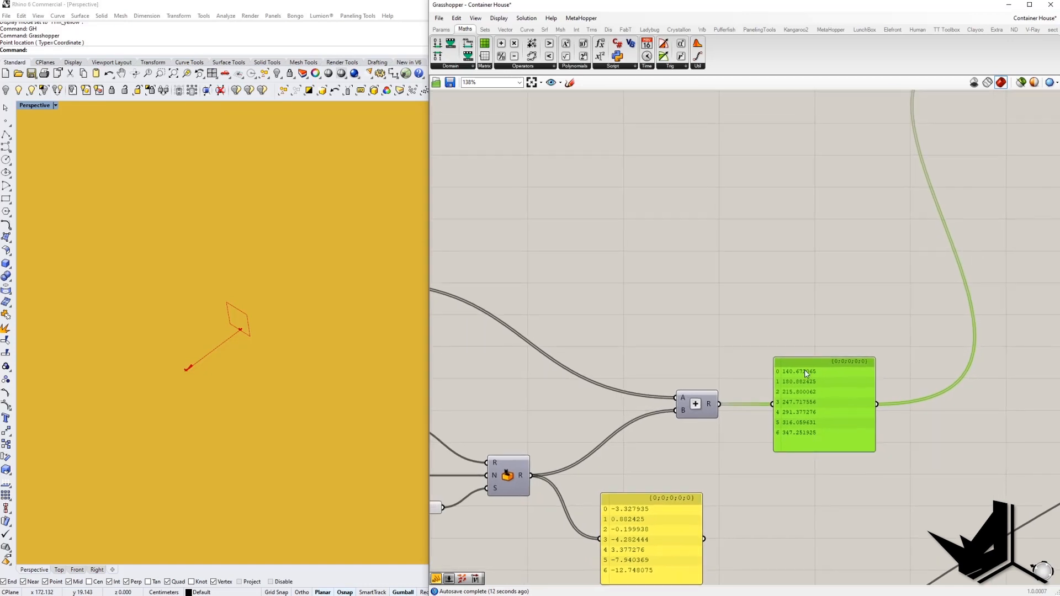
Examine the Merge component that joins both angle lists and read through the values in its output panel.
scroll(792, 428, "down", 4)
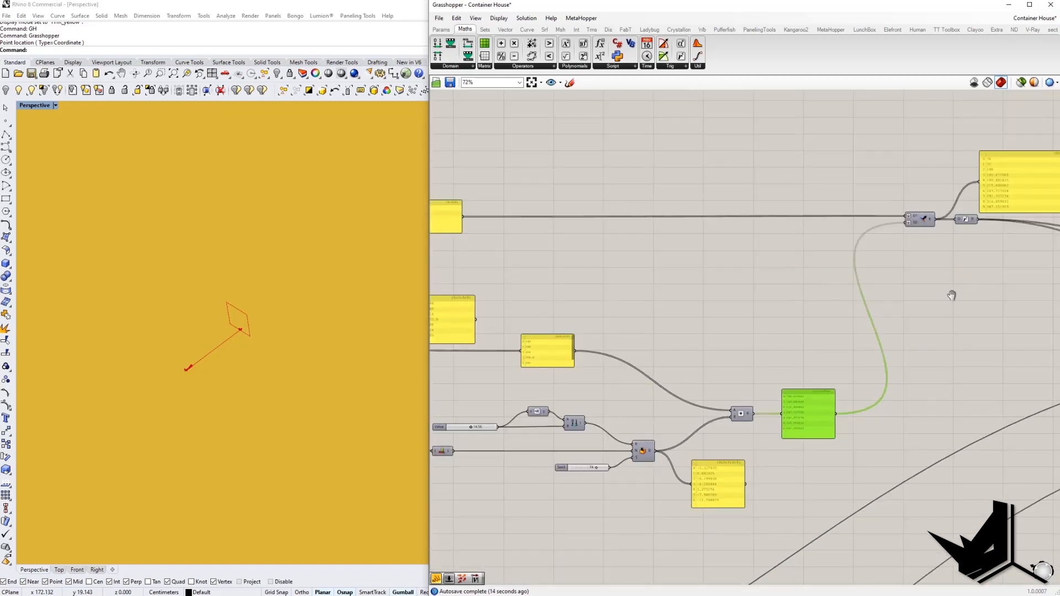
right_click_drag(966, 296, 776, 388)
scroll(724, 293, "up", 4)
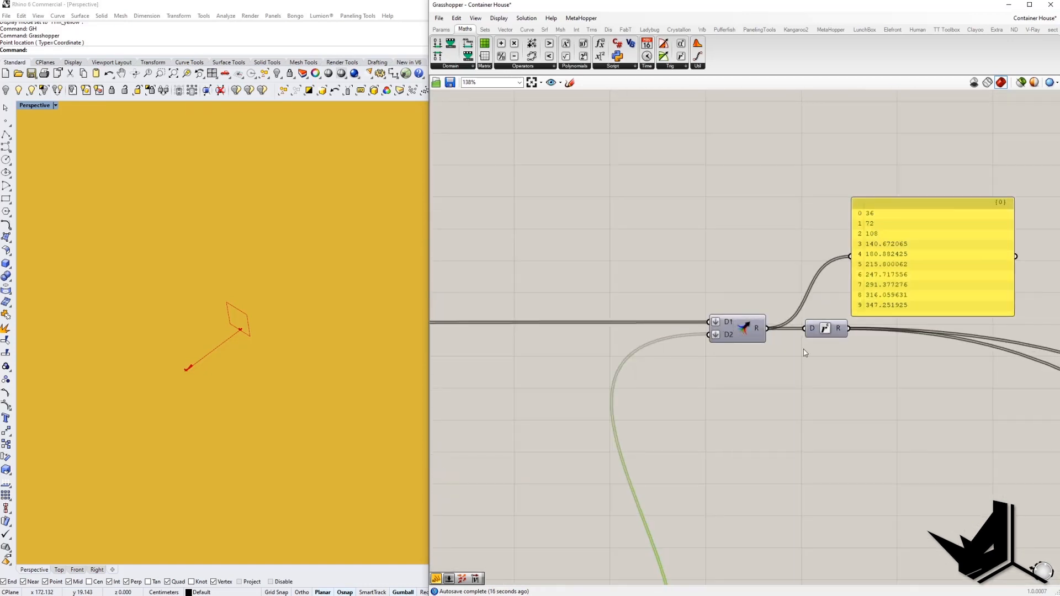
right_click_drag(877, 277, 756, 321)
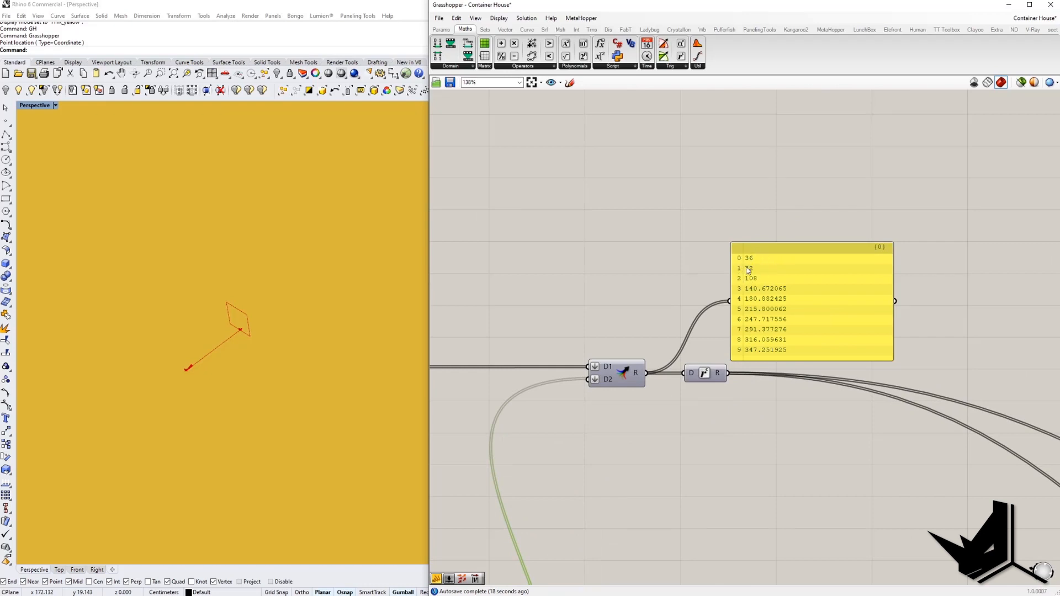
scroll(744, 285, "down", 5)
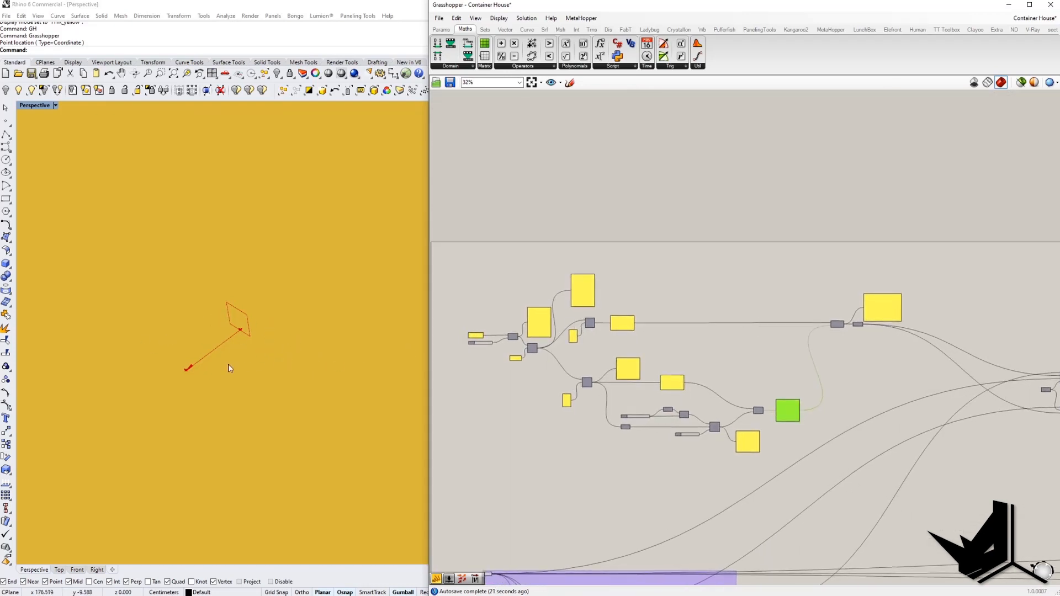
right_click_drag(941, 341, 831, 355)
scroll(776, 333, "up", 4)
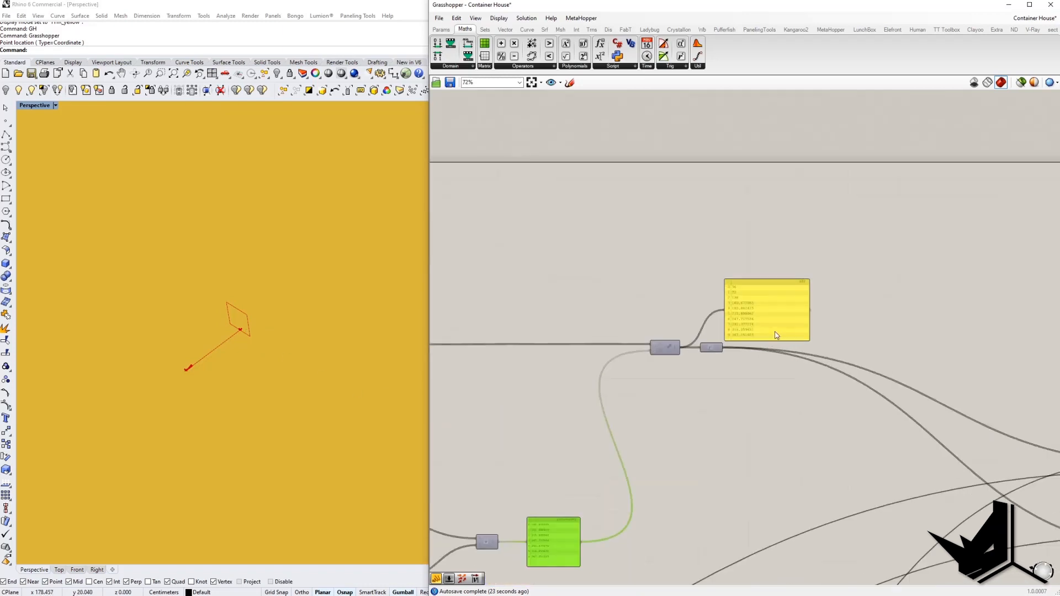
scroll(746, 314, "up", 2)
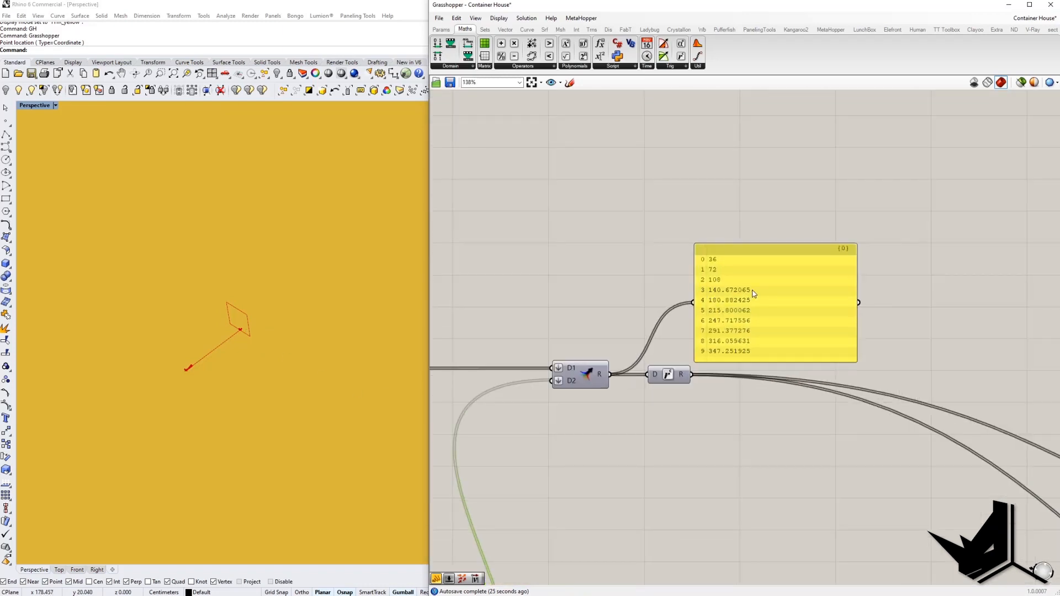
scroll(761, 318, "up", 1)
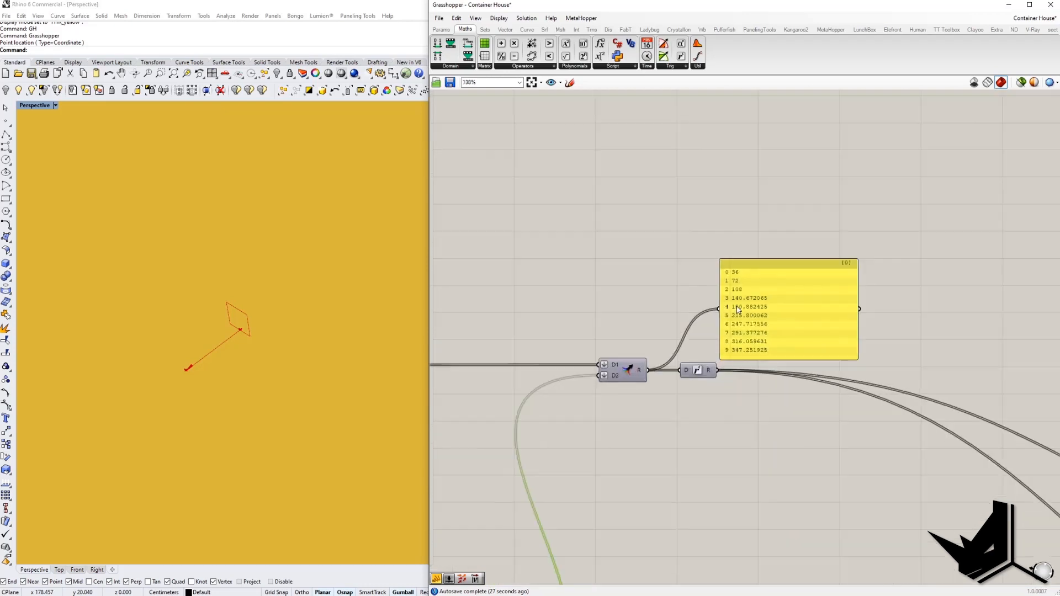
scroll(775, 366, "down", 2)
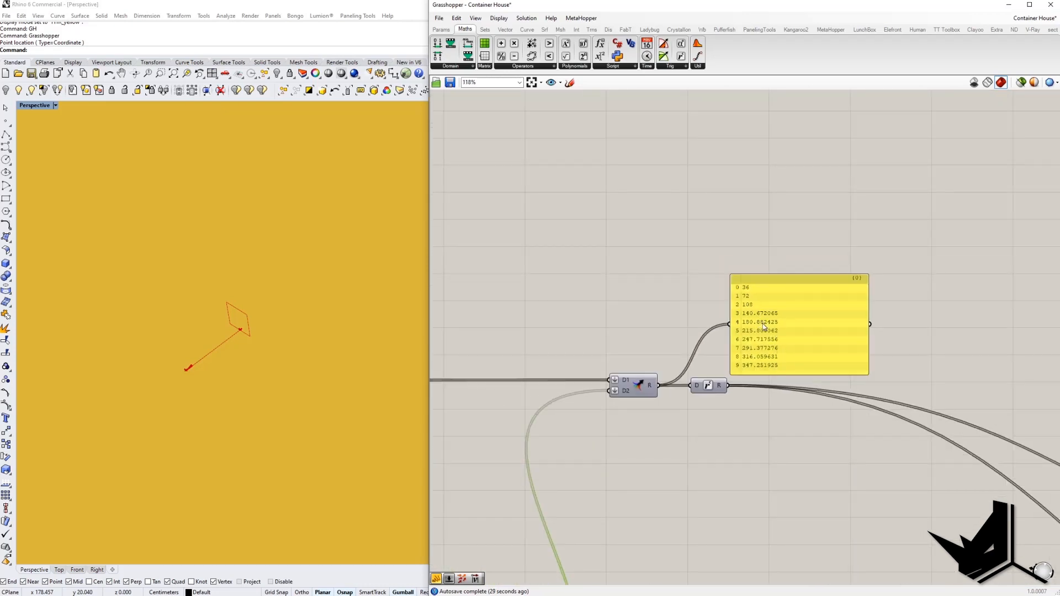
scroll(764, 326, "up", 2)
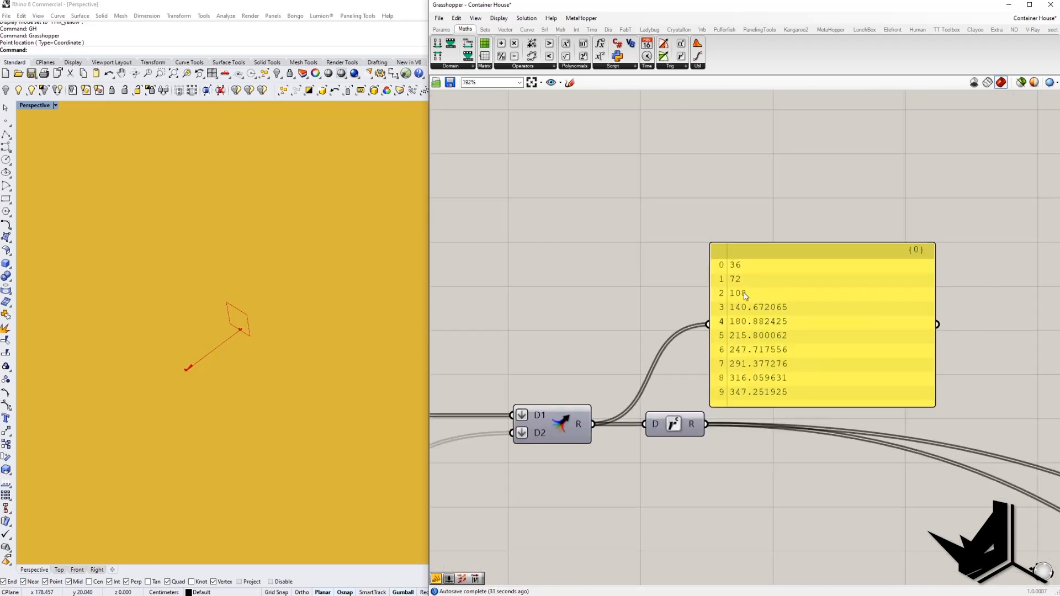
scroll(754, 345, "down", 3)
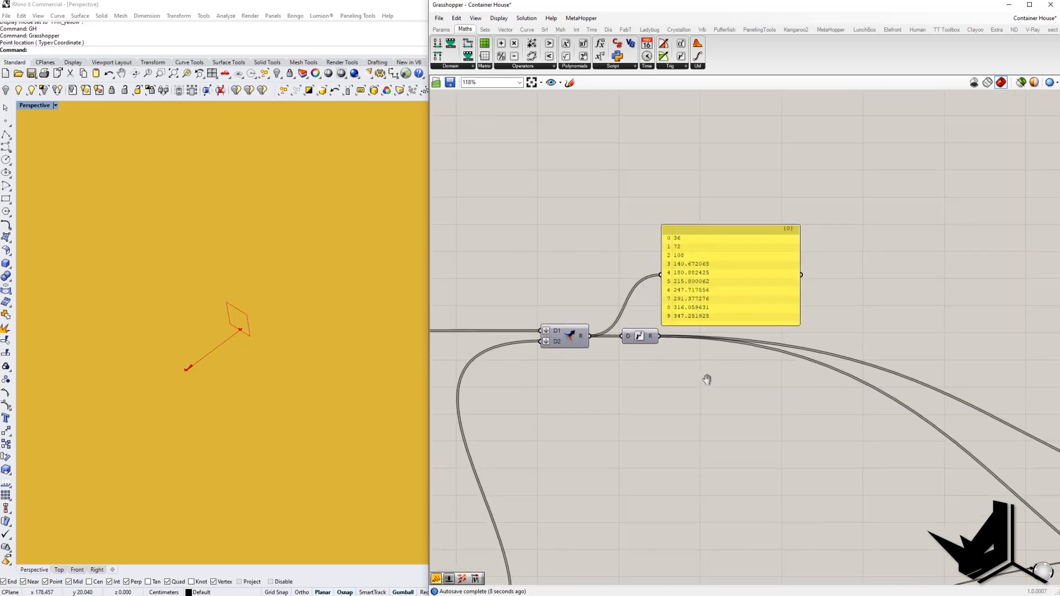
scroll(660, 265, "up", 1)
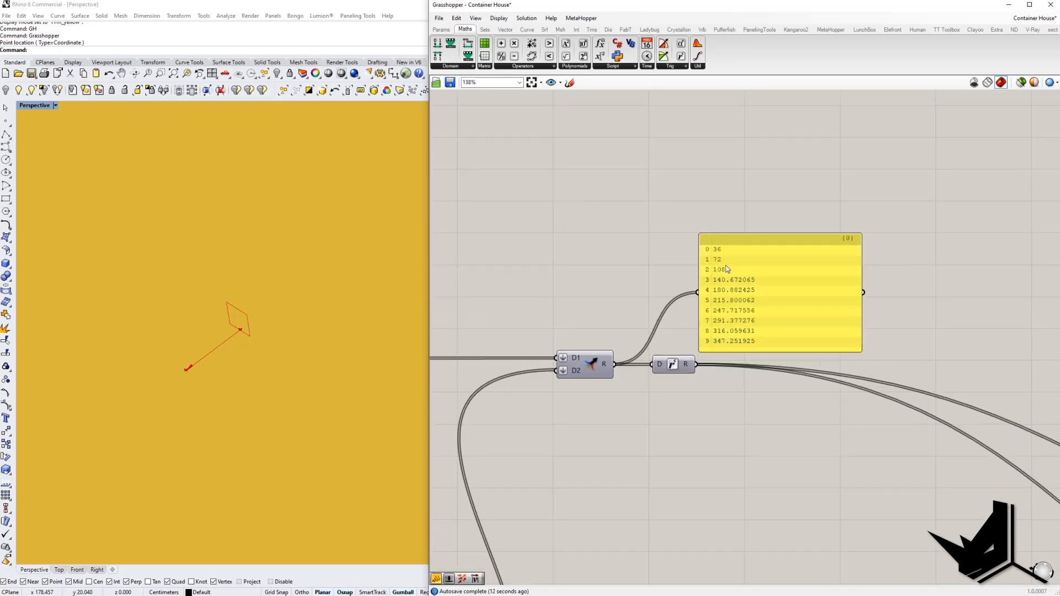
right_click_drag(683, 336, 698, 341)
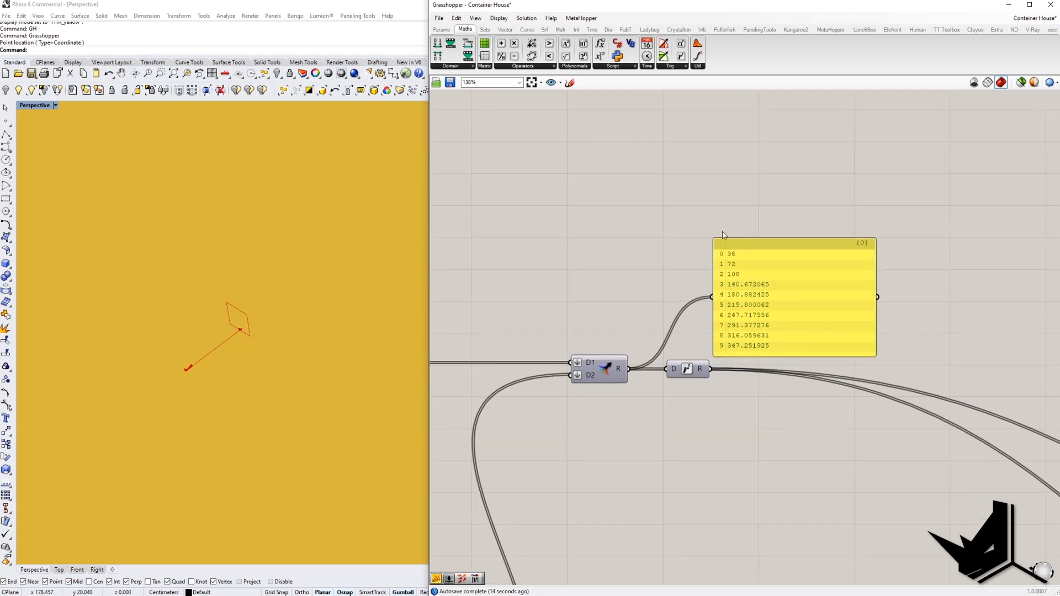
left_click_drag(705, 225, 774, 290)
left_click_drag(697, 283, 811, 366)
Trace the merged angles through the Radians component to the two downstream components it feeds.
scroll(814, 440, "down", 6)
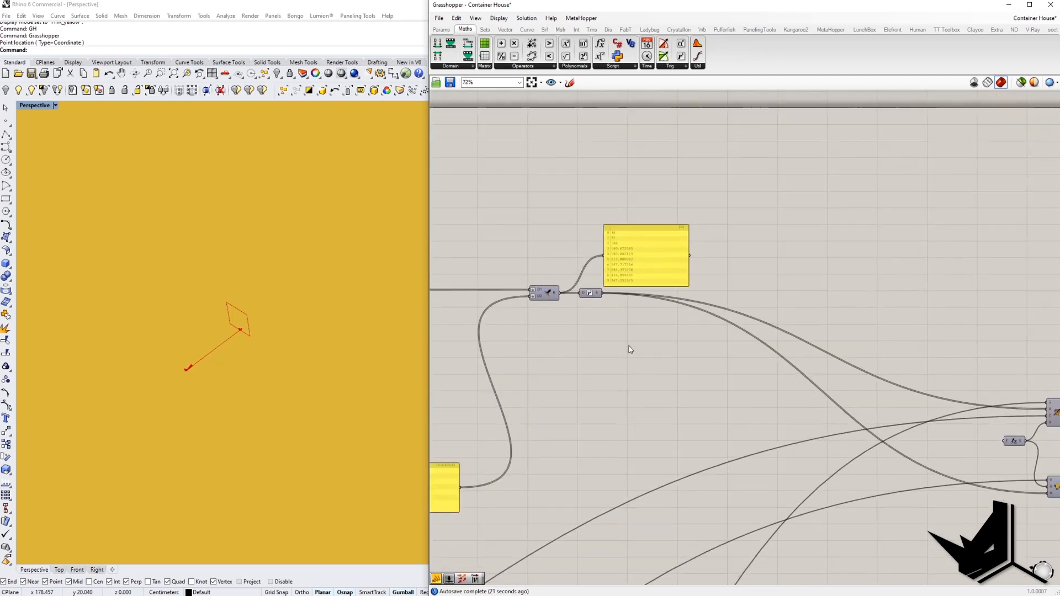
scroll(620, 310, "down", 1)
right_click_drag(739, 340, 626, 338)
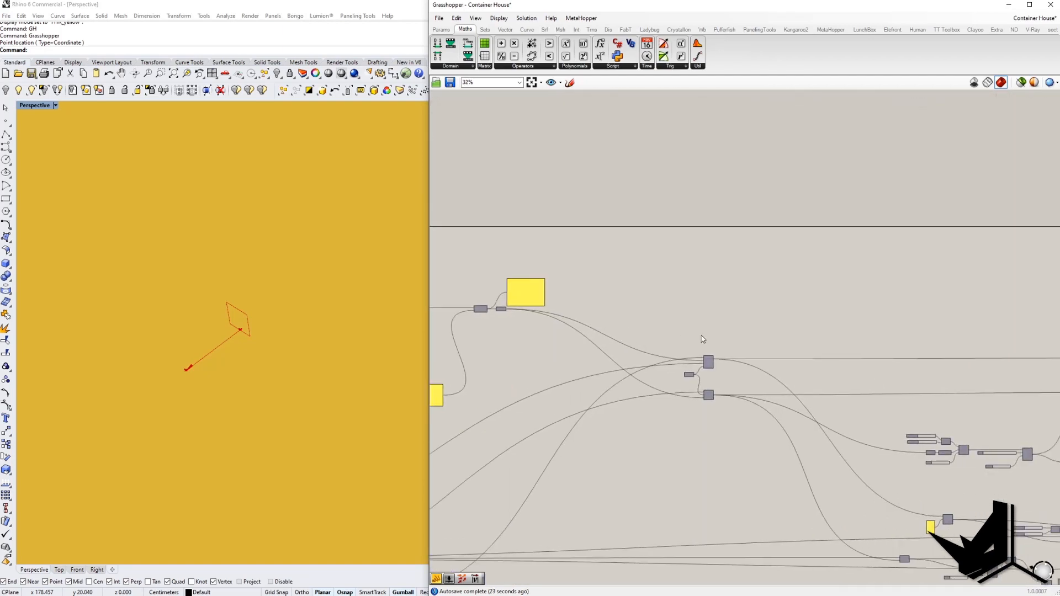
scroll(690, 388, "up", 4)
right_click_drag(786, 376, 709, 392)
right_click_drag(575, 342, 796, 380)
right_click_drag(887, 403, 914, 415)
scroll(757, 389, "up", 1)
scroll(914, 415, "down", 2)
scroll(530, 293, "up", 3)
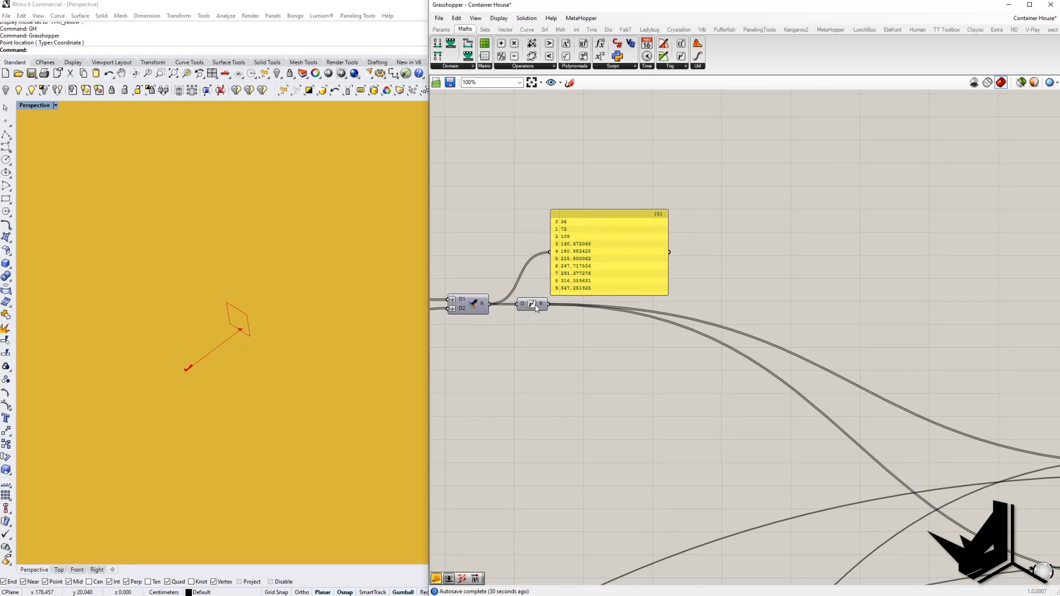
right_click_drag(989, 426, 692, 375)
scroll(811, 409, "up", 2)
left_click(798, 393)
right_click(797, 391)
left_click(792, 327)
Trace the wires from the purple base rectangle group to the two components that also receive the Radians output.
scroll(792, 326, "down", 10)
scroll(772, 333, "up", 5)
right_click_drag(772, 333, 793, 365)
scroll(848, 389, "up", 3)
scroll(840, 382, "down", 5)
right_click_drag(596, 510, 670, 445)
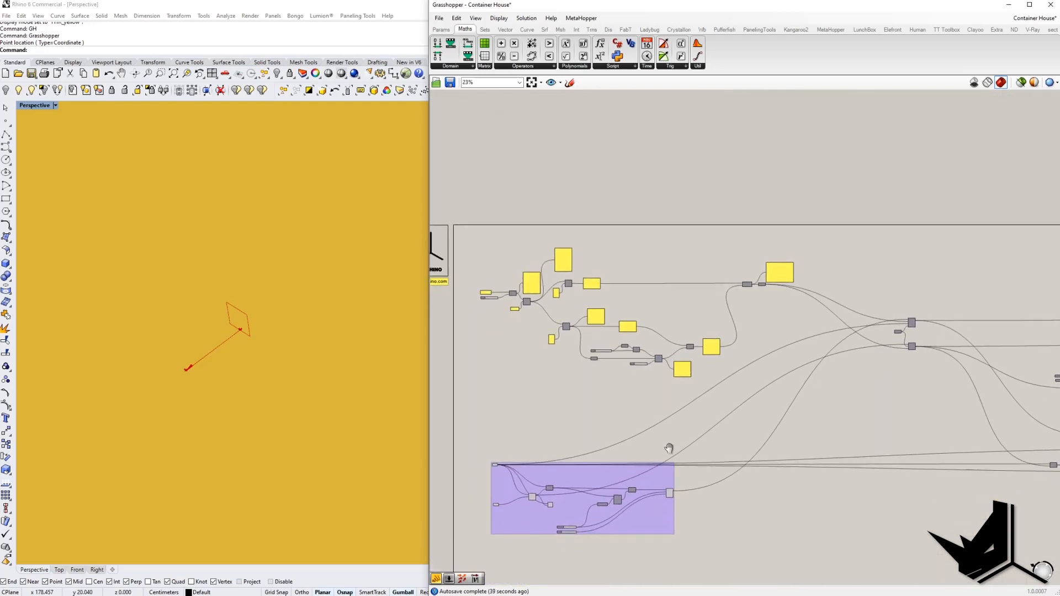
scroll(497, 466, "up", 5)
scroll(511, 456, "down", 6)
right_click_drag(872, 404, 749, 423)
scroll(862, 305, "up", 4)
right_click_drag(892, 321, 883, 420)
scroll(831, 396, "up", 3)
scroll(869, 408, "down", 6)
right_click_drag(740, 487, 751, 353)
scroll(634, 426, "up", 6)
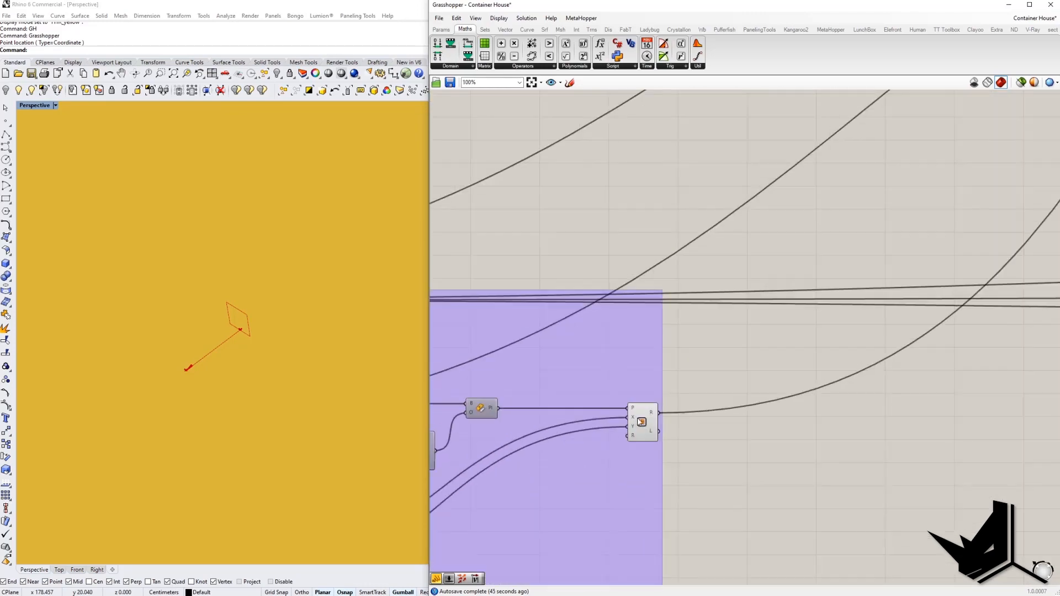
right_click_drag(914, 367, 624, 484)
scroll(625, 484, "down", 5)
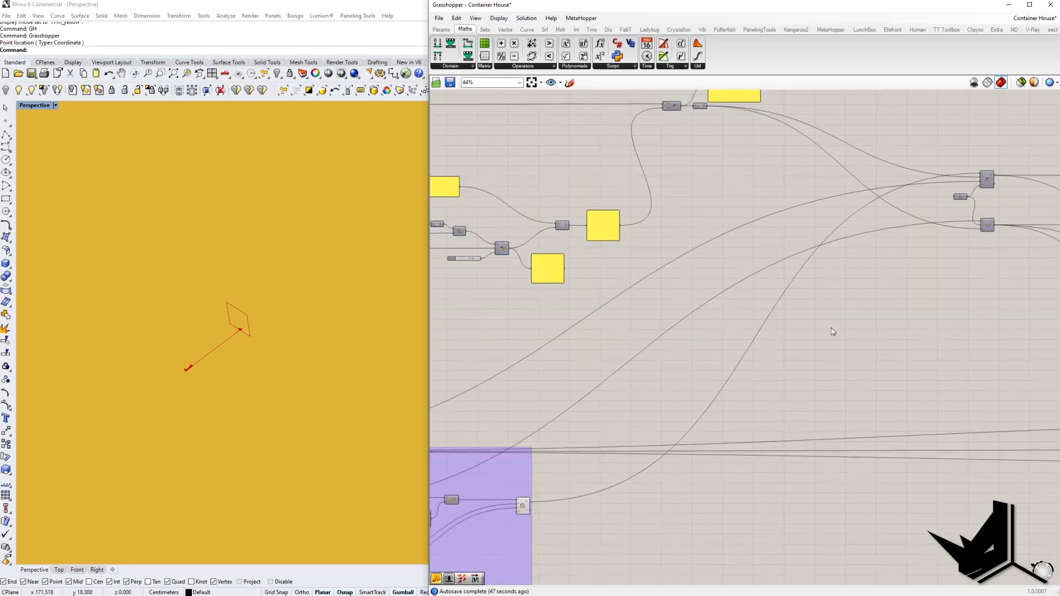
Turn on the preview of the upper Rotate 3D component and check its rotated rectangles and the Unit Z axis input.
right_click_drag(801, 341, 656, 460)
scroll(830, 310, "up", 4)
left_click(858, 285)
right_click(859, 285)
left_click(884, 299)
right_click_drag(236, 392, 257, 422, "shift")
scroll(279, 355, "up", 10)
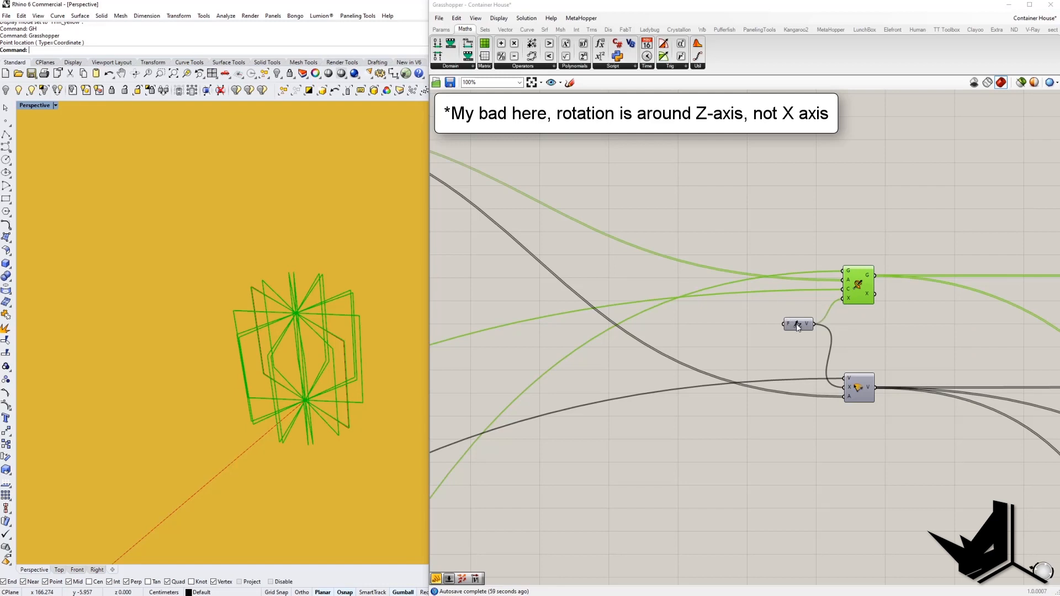
mouse_move(790, 328)
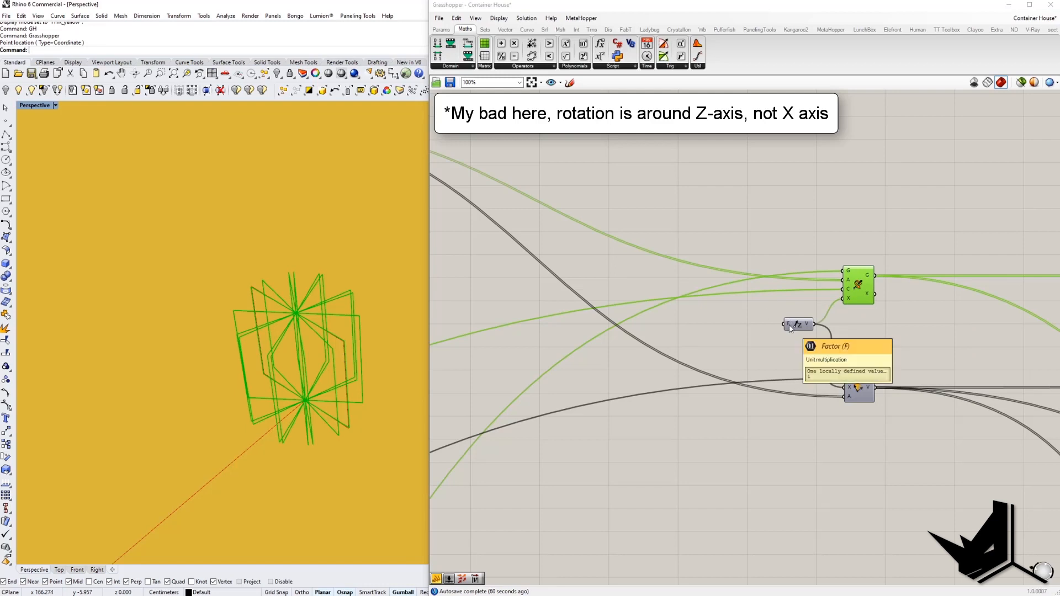
Add a panel to the Rotate 3D component's geometry output and enlarge it to show the whole rectangle list.
right_click_drag(866, 288, 817, 292)
left_click(843, 356)
left_click_drag(704, 376, 919, 225)
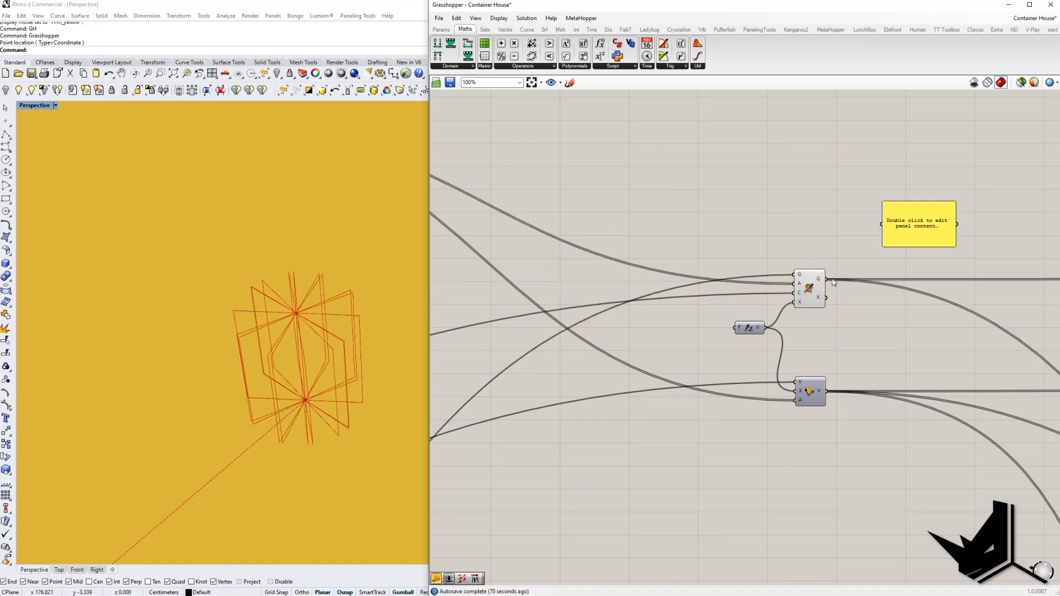
left_click_drag(827, 280, 865, 185)
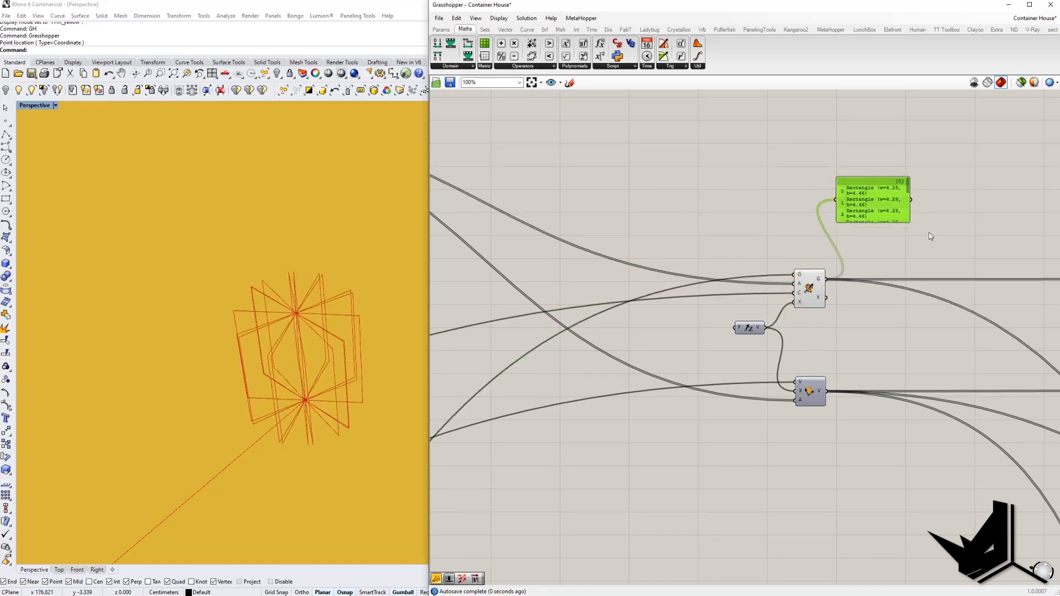
left_click_drag(912, 227, 1021, 260)
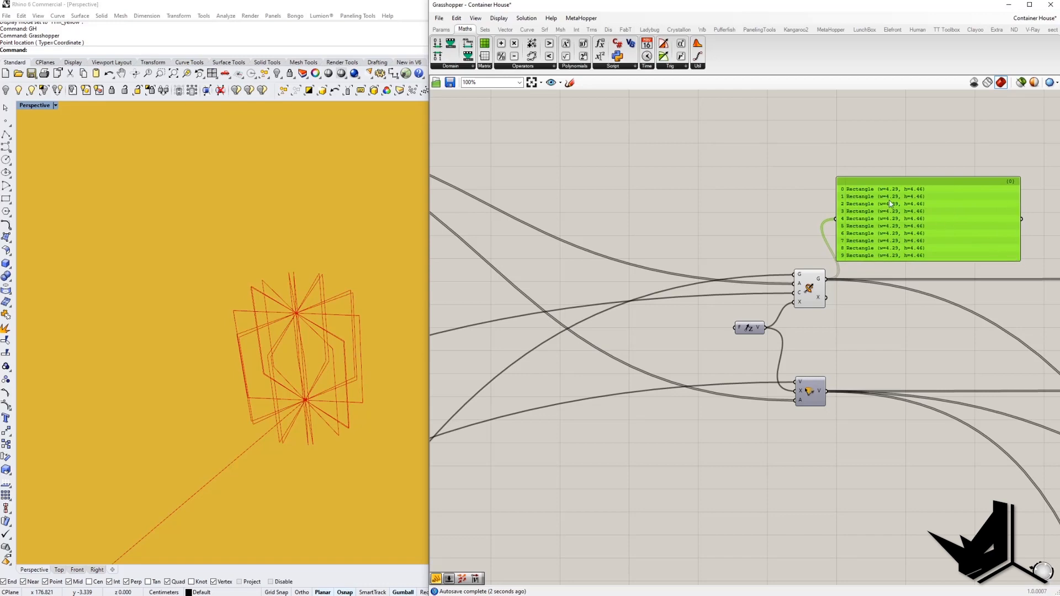
Examine the vector Rotate component that shares the Unit Z axis with Rotate 3D and compare it with the rotated rectangles.
scroll(592, 301, "down", 5)
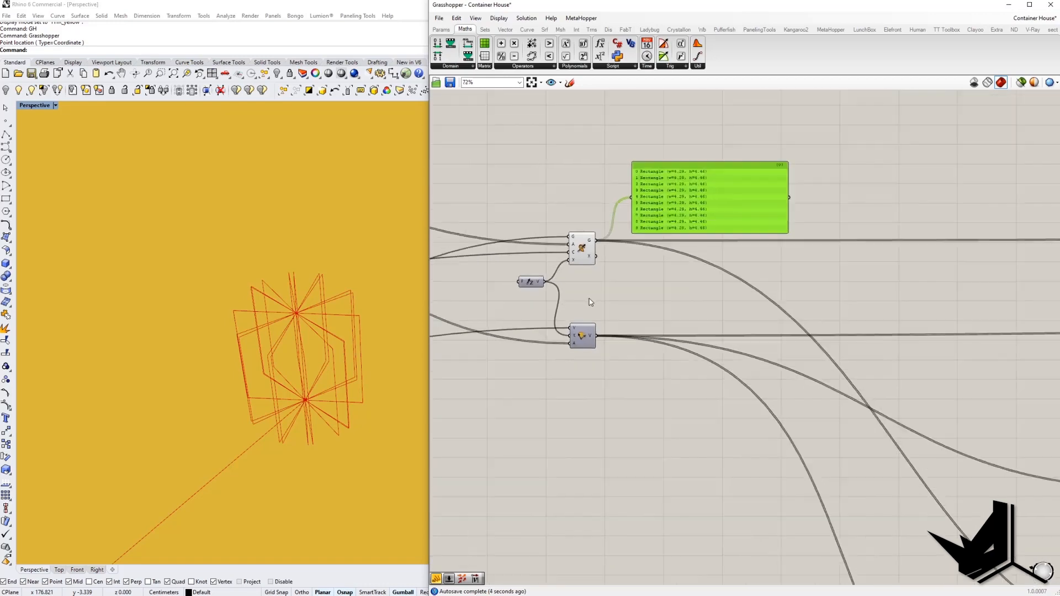
scroll(545, 291, "up", 4)
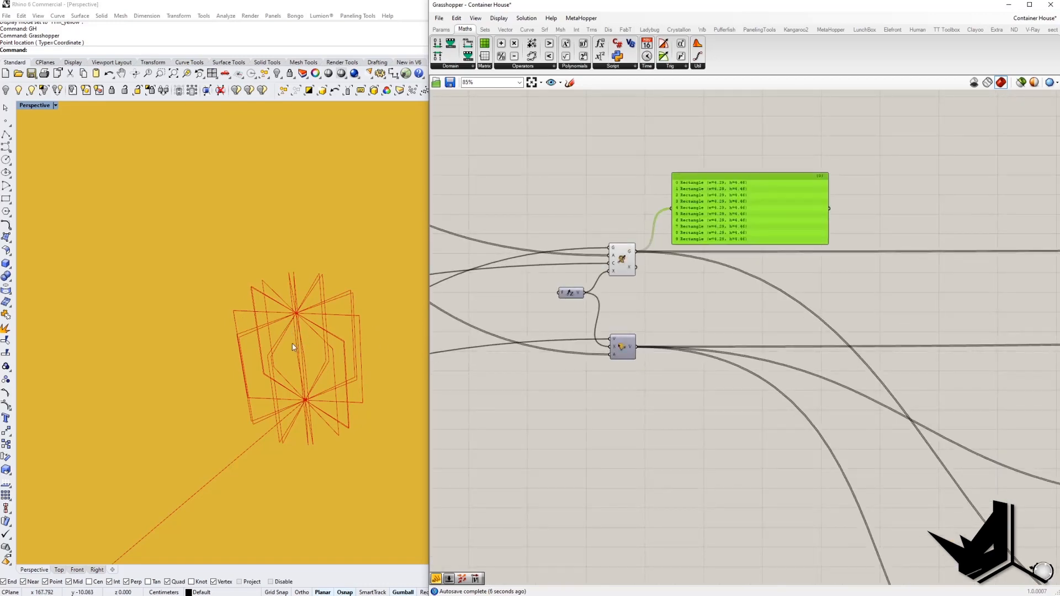
right_click_drag(667, 309, 773, 339)
scroll(823, 219, "up", 2)
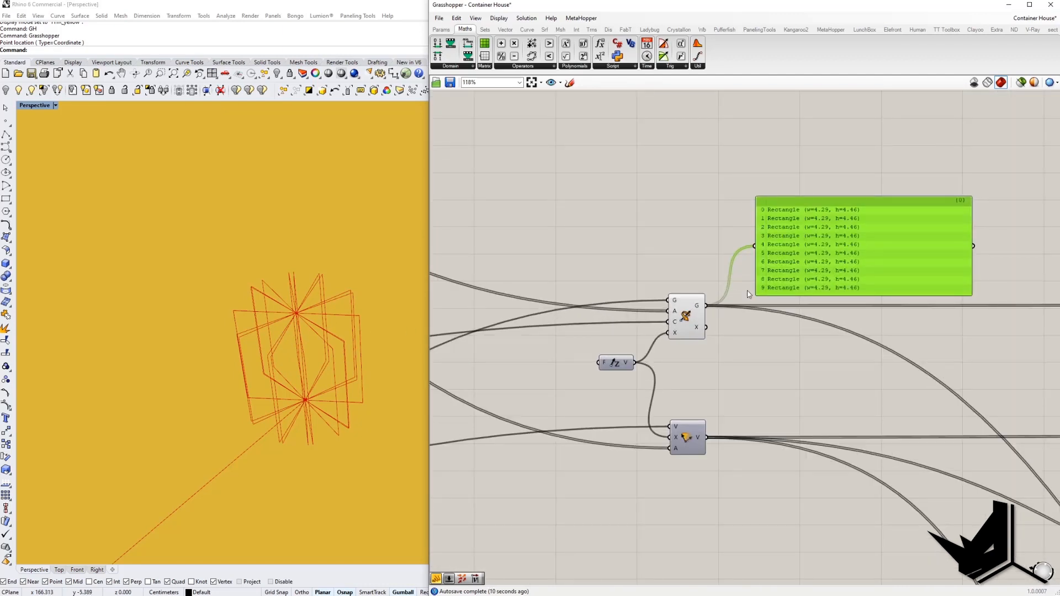
mouse_move(763, 376)
right_mouse_down()
mouse_move(769, 341)
mouse_move(839, 338)
right_mouse_up()
left_click_drag(737, 368, 799, 430)
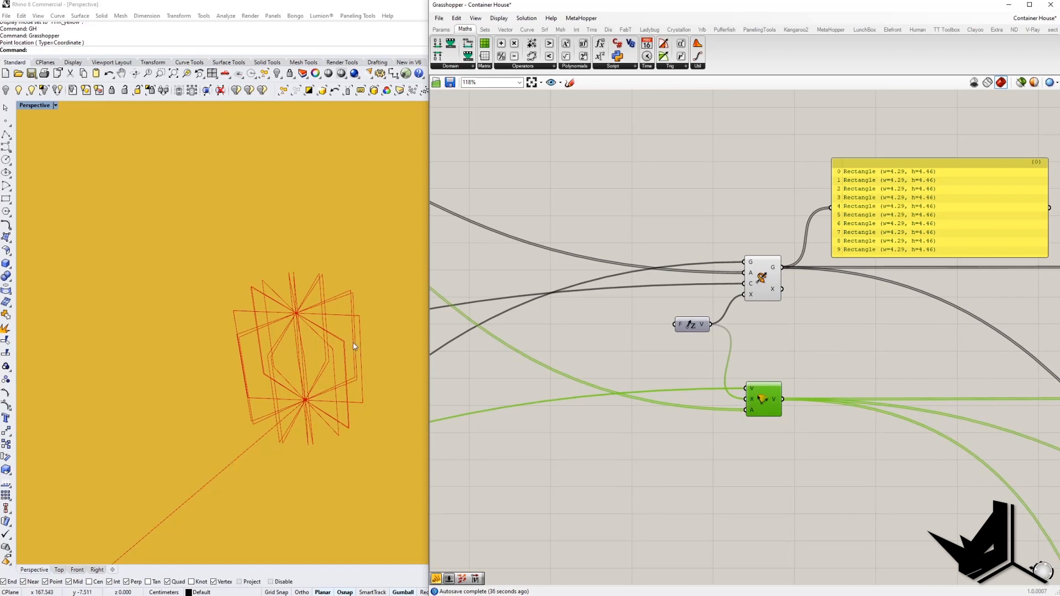
left_click(436, 367)
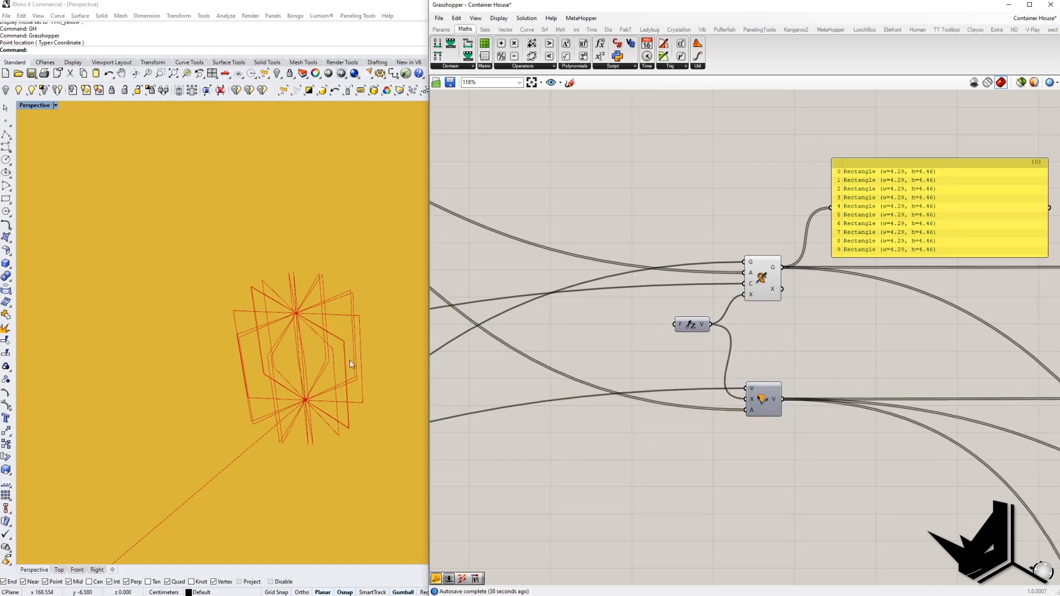
Turn on the preview of the Plane Normal component fed by the rotated vectors and inspect its planes in the viewport.
scroll(632, 381, "down", 7)
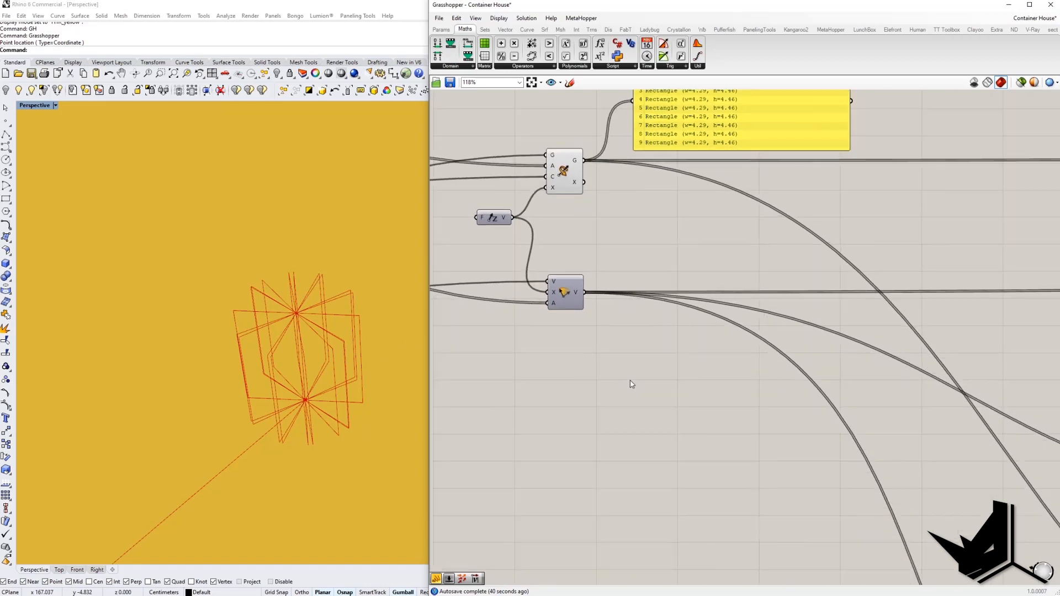
scroll(761, 425, "up", 3)
right_click_drag(546, 352, 775, 426)
scroll(594, 280, "up", 5)
scroll(602, 309, "down", 5)
right_click_drag(838, 488, 680, 369)
scroll(730, 424, "up", 5)
right_click_drag(710, 413, 732, 423)
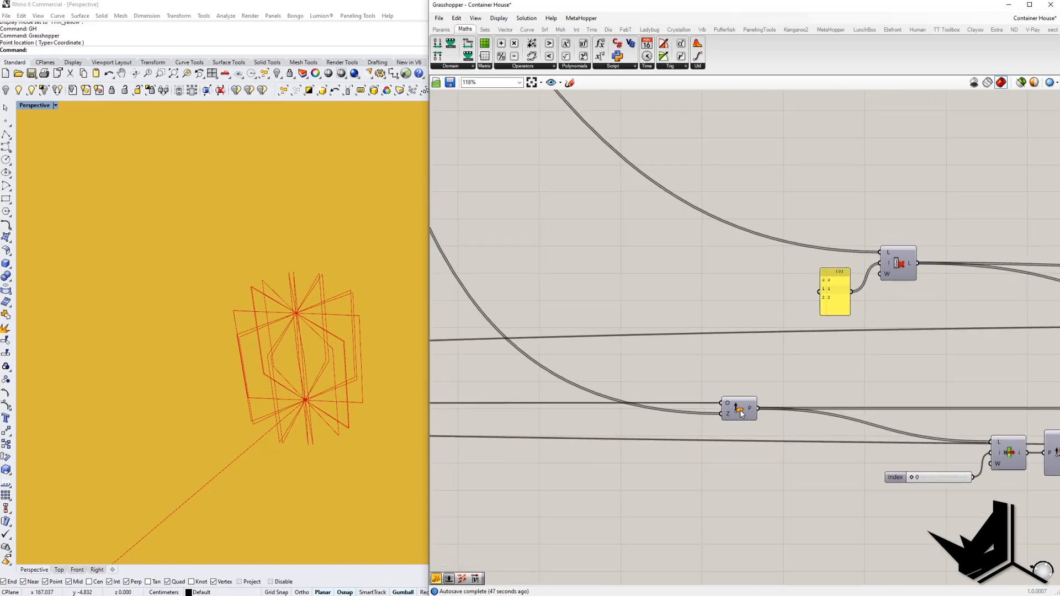
right_click(741, 410)
left_click(761, 429)
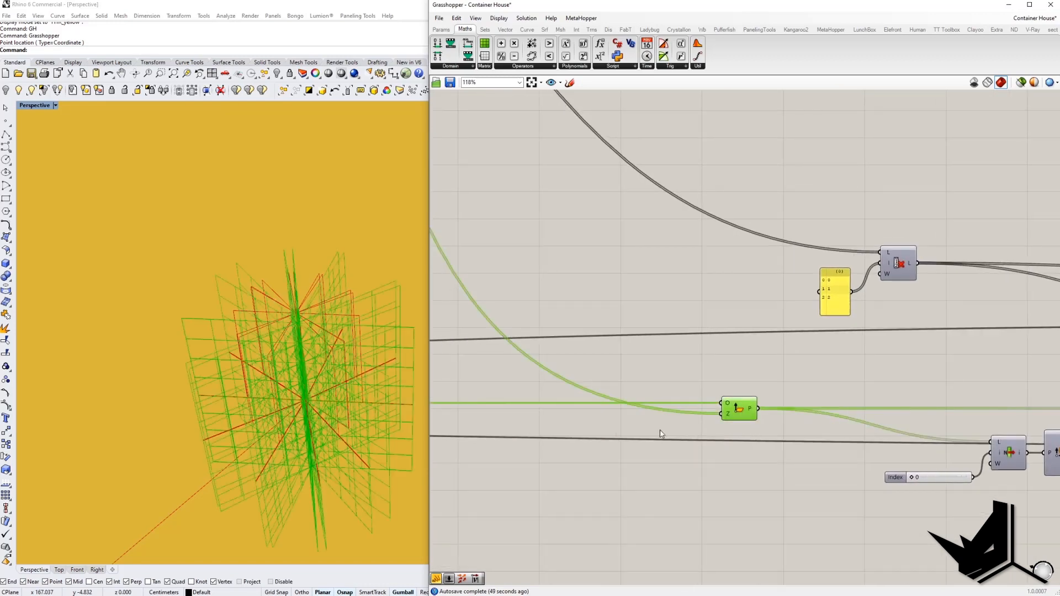
right_click_drag(311, 397, 310, 396)
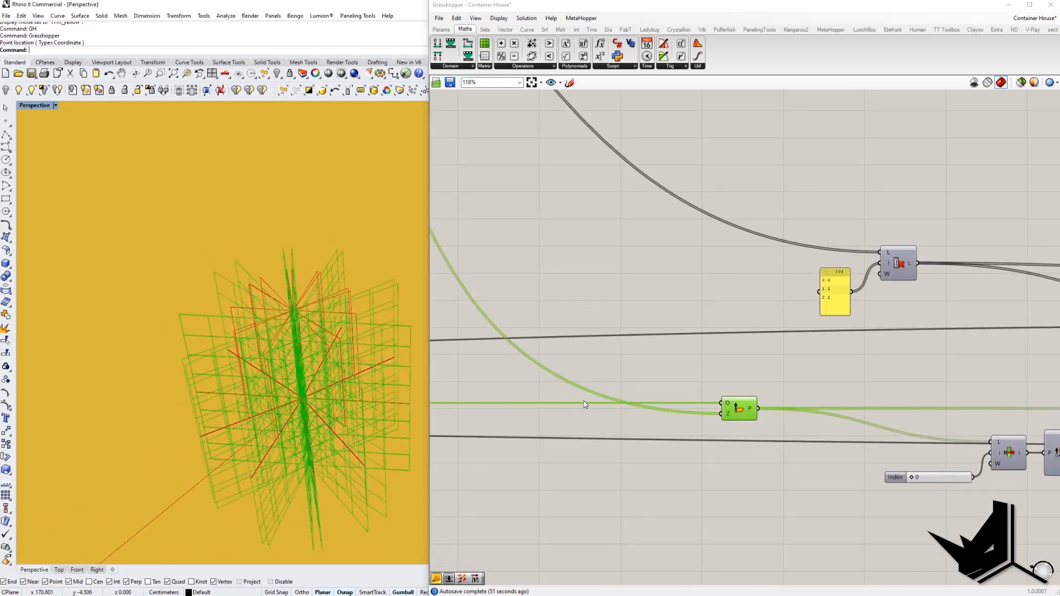
right_click_drag(576, 404, 646, 412)
right_click_drag(288, 341, 306, 328)
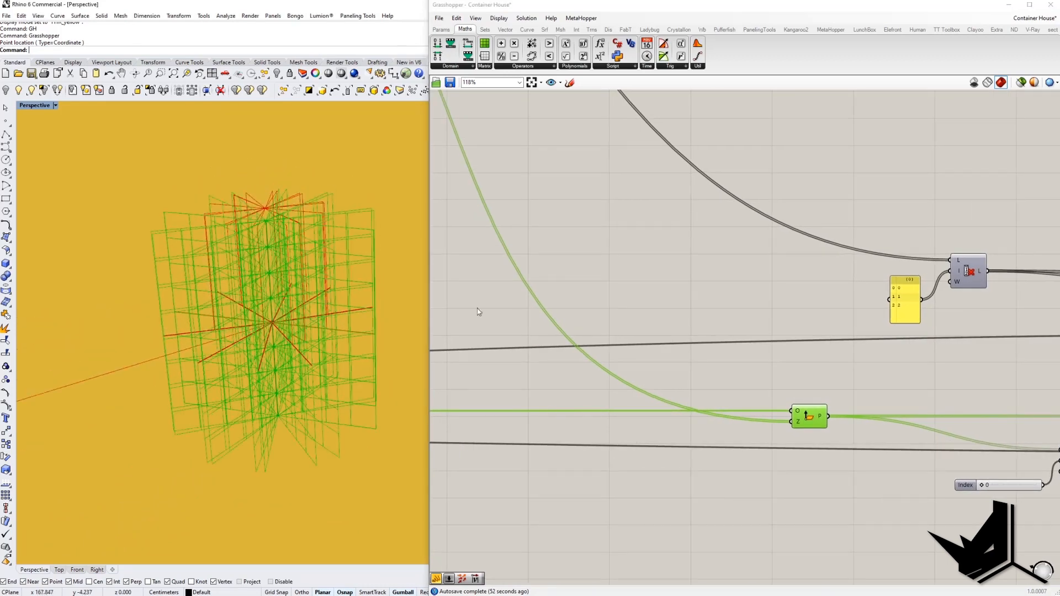
Hide the Rotate 3D component's preview to view the planes alone, and show it again.
scroll(769, 374, "down", 5)
right_click_drag(758, 372, 813, 443)
scroll(598, 252, "up", 4)
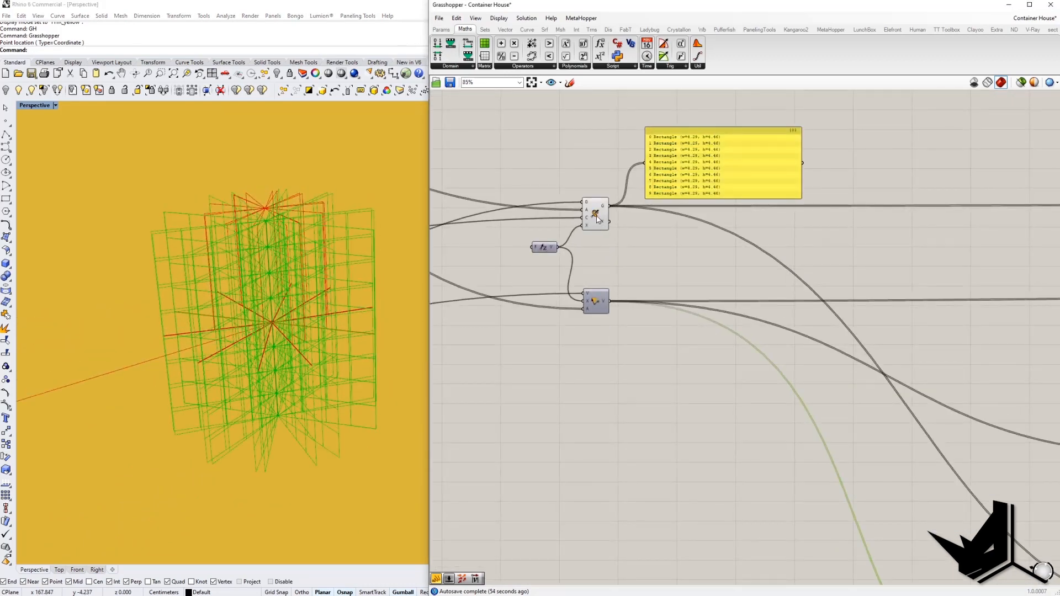
right_click(596, 214)
left_click(622, 232)
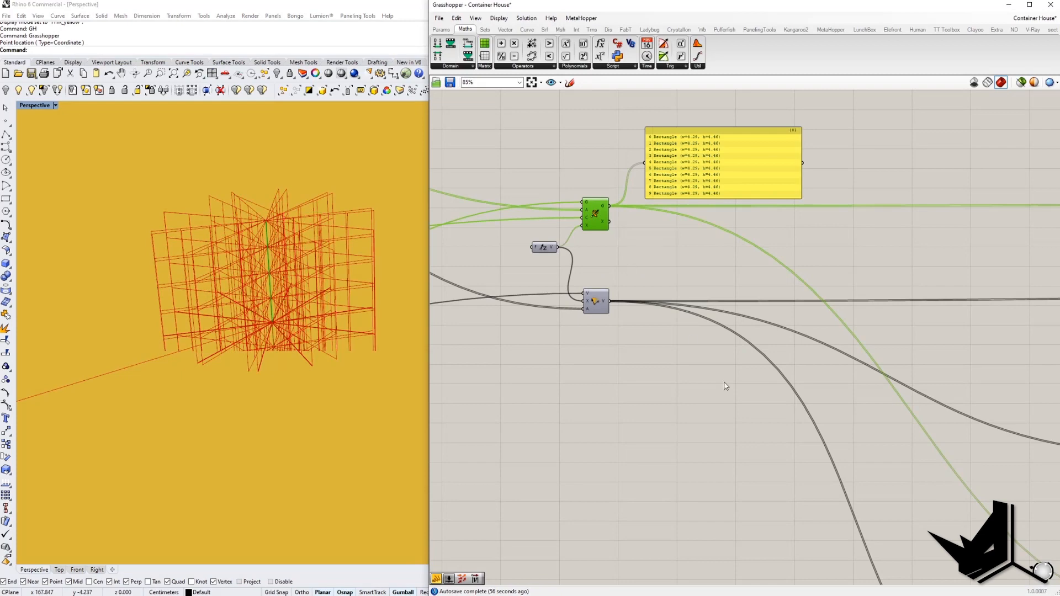
right_click(596, 215)
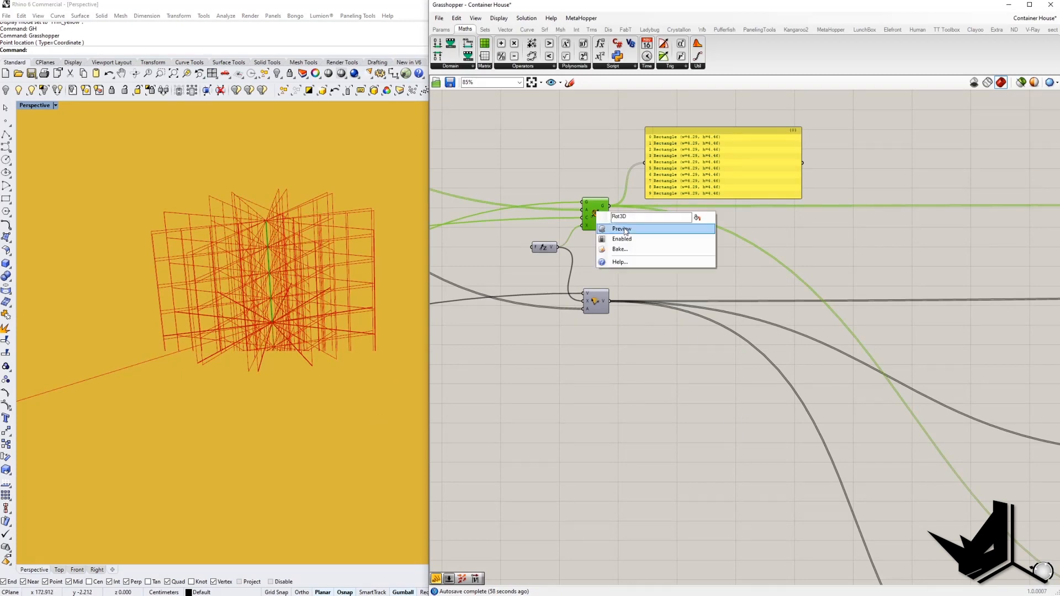
left_click(621, 231)
right_click_drag(249, 238, 353, 314)
Switch the Perspective viewport to the Shaded display mode.
right_click_drag(796, 470, 709, 422)
left_click_drag(573, 351, 718, 464)
scroll(644, 443, "up", 2)
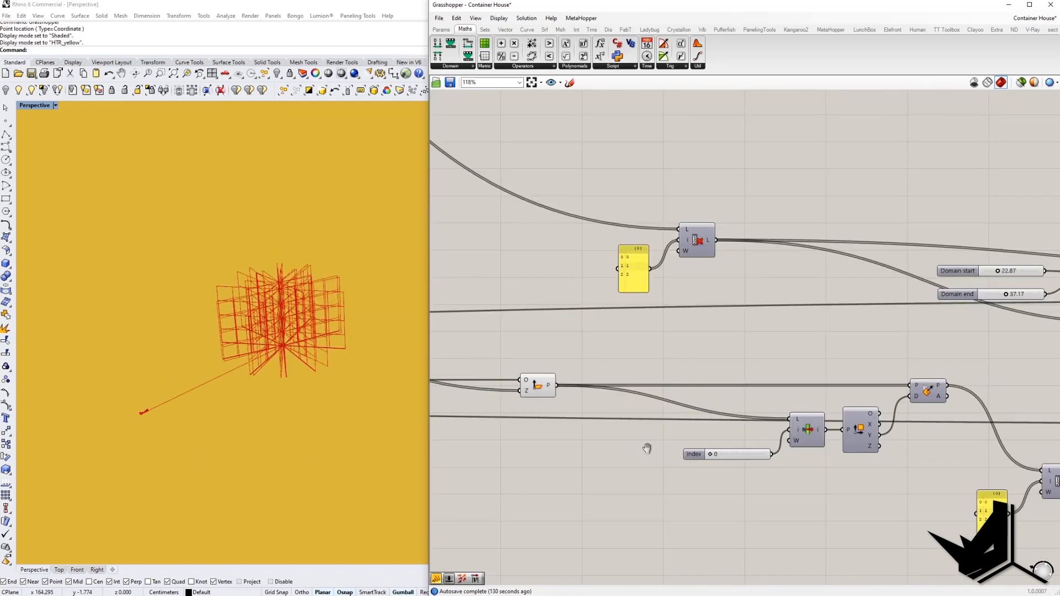
left_click(56, 106)
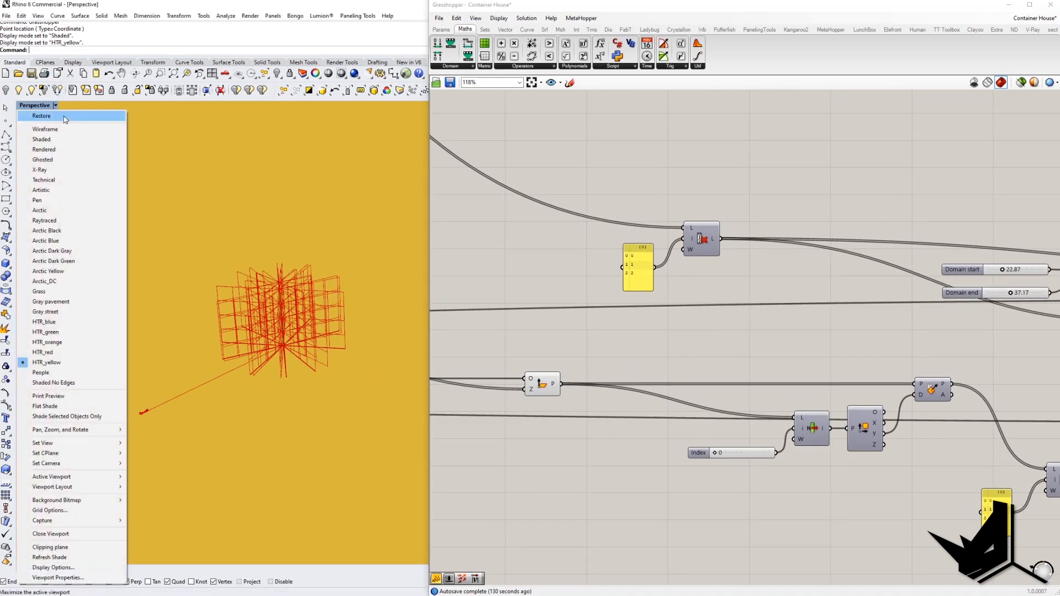
left_click(42, 139)
Inspect the rotated planes and their axes in the shaded viewport from several angles and distances.
right_click_drag(300, 344, 305, 325, "shift")
right_click_drag(305, 325, 282, 300)
scroll(296, 346, "up", 4)
scroll(283, 298, "up", 4)
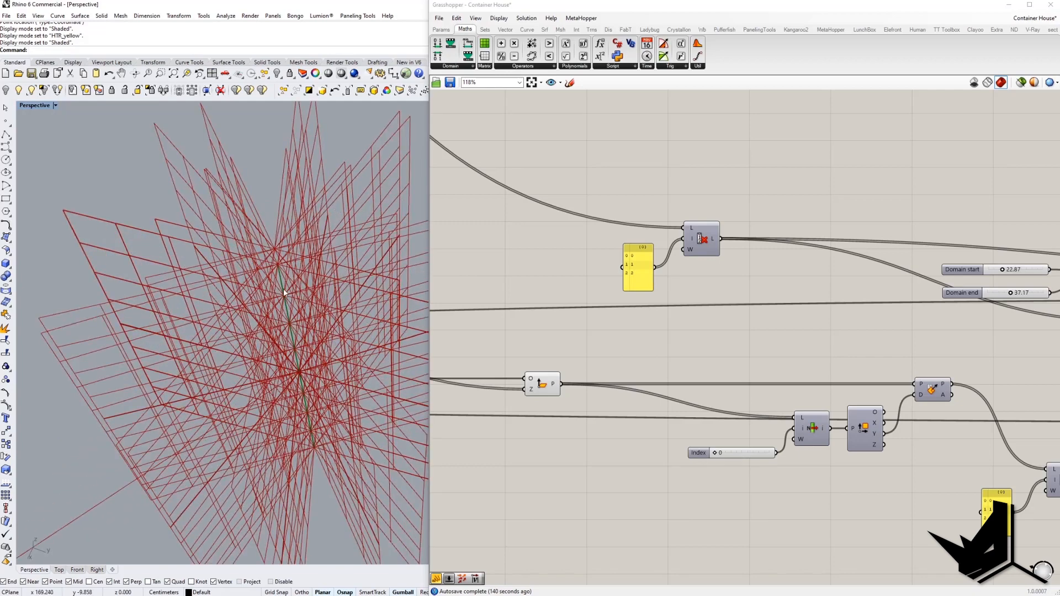
scroll(316, 417, "down", 6)
right_click_drag(316, 418, 298, 327)
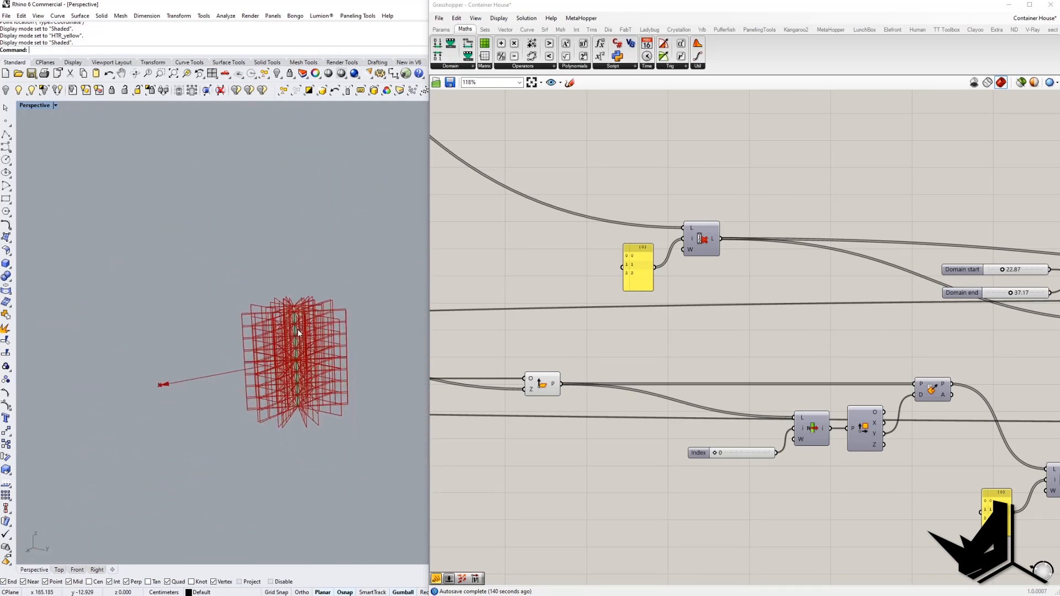
scroll(296, 315, "up", 5)
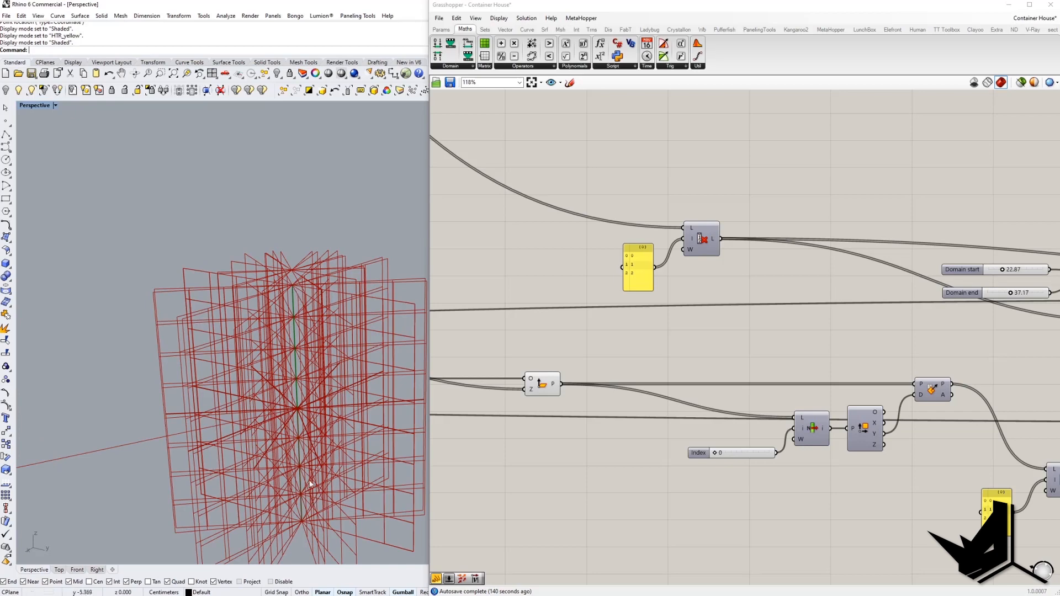
scroll(294, 291, "down", 7)
right_click_drag(294, 293, 292, 376)
scroll(293, 378, "up", 5)
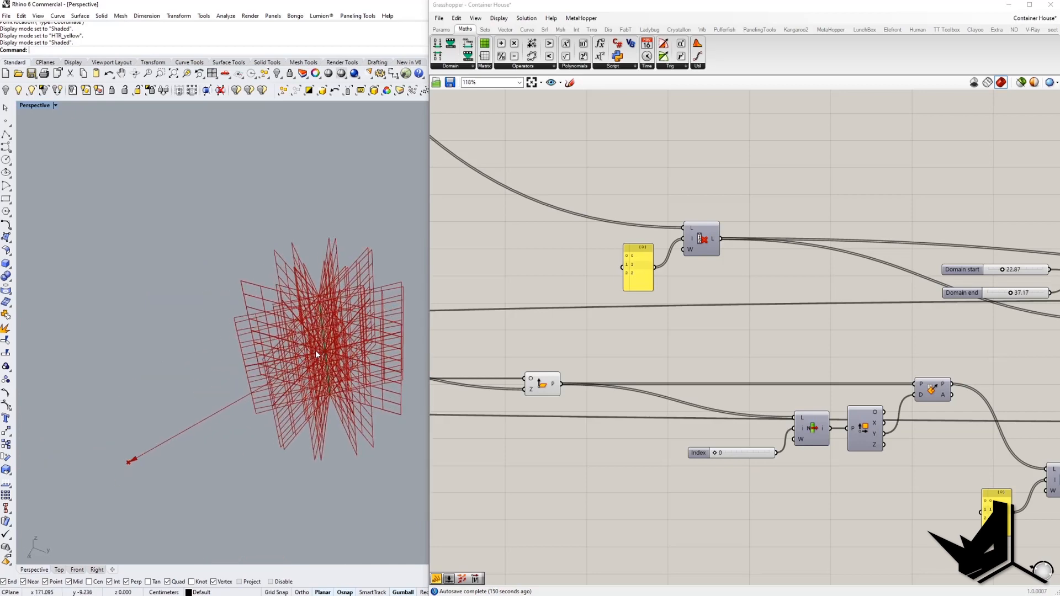
Turn on the preview of the Align Plane component downstream of Plane Normal.
right_click_drag(819, 491, 750, 461)
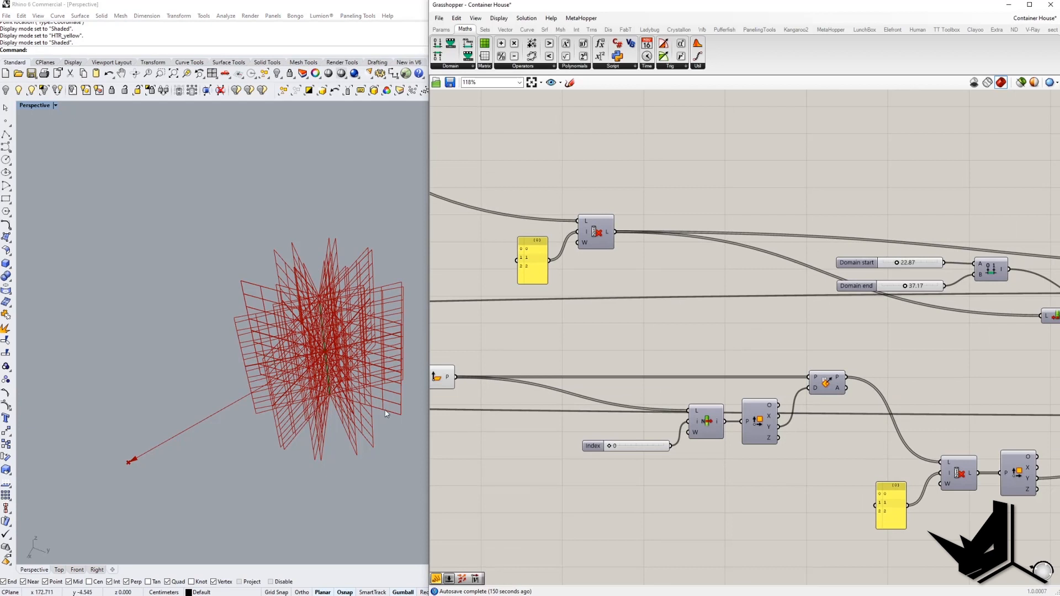
right_click(827, 382)
left_click(857, 403)
left_click(789, 374)
Turn off the Plane Normal component's preview and check the aligned planes in the viewport.
right_click_drag(505, 356, 580, 348)
left_click(517, 371)
right_click(513, 373)
left_click(535, 387)
right_click_drag(335, 359, 229, 362)
mouse_move(286, 341)
right_mouse_down()
mouse_move(284, 441)
mouse_move(282, 357)
right_mouse_up()
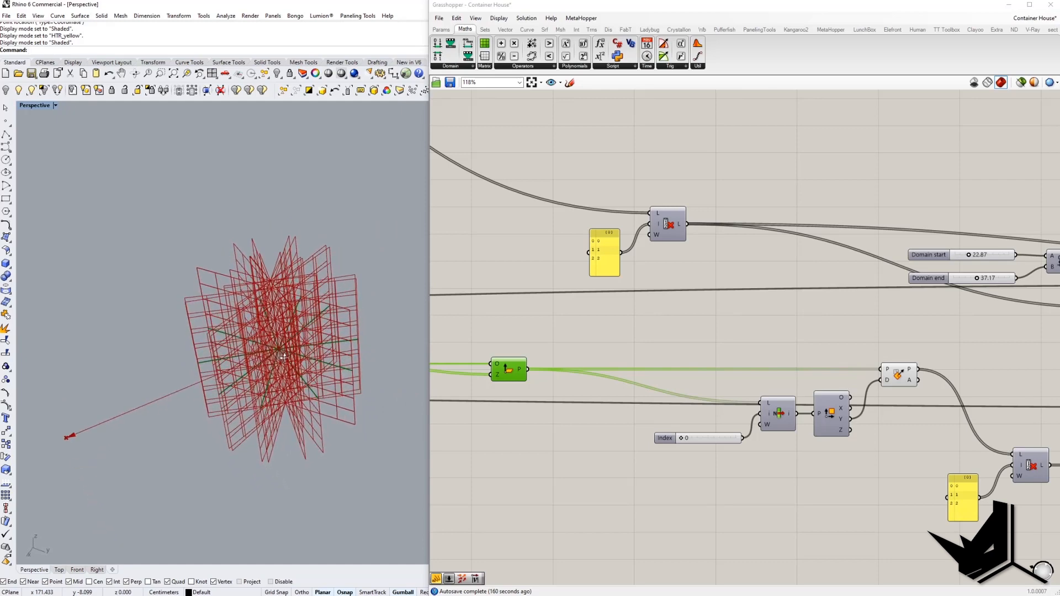
Trace how the List Item at index 0 and Deconstruct Plane supply the Y-axis direction to the Align Plane component.
right_click_drag(769, 416, 760, 439)
left_click(776, 438)
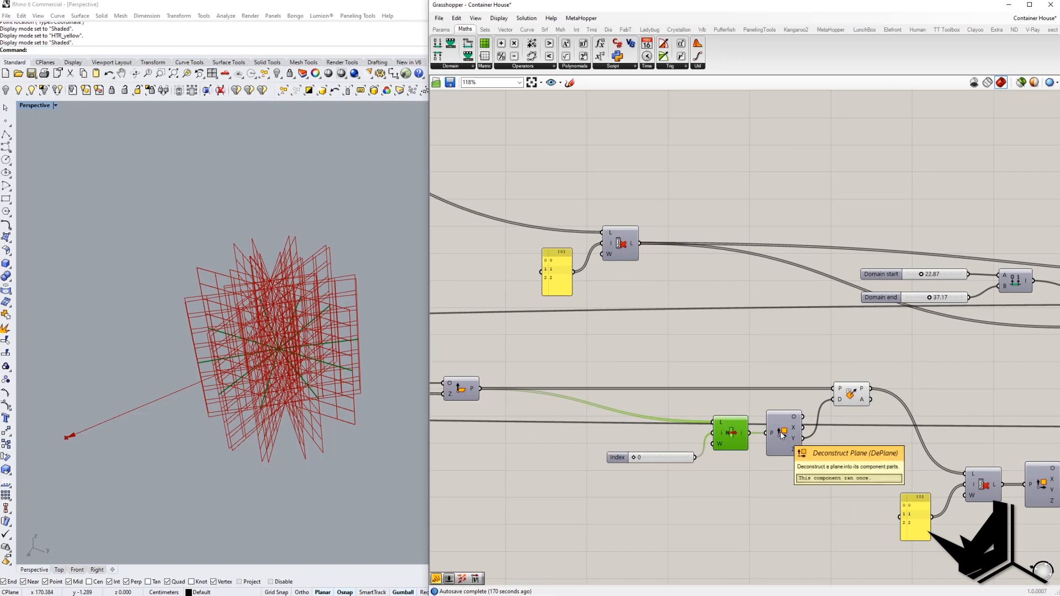
right_click_drag(782, 435, 740, 436)
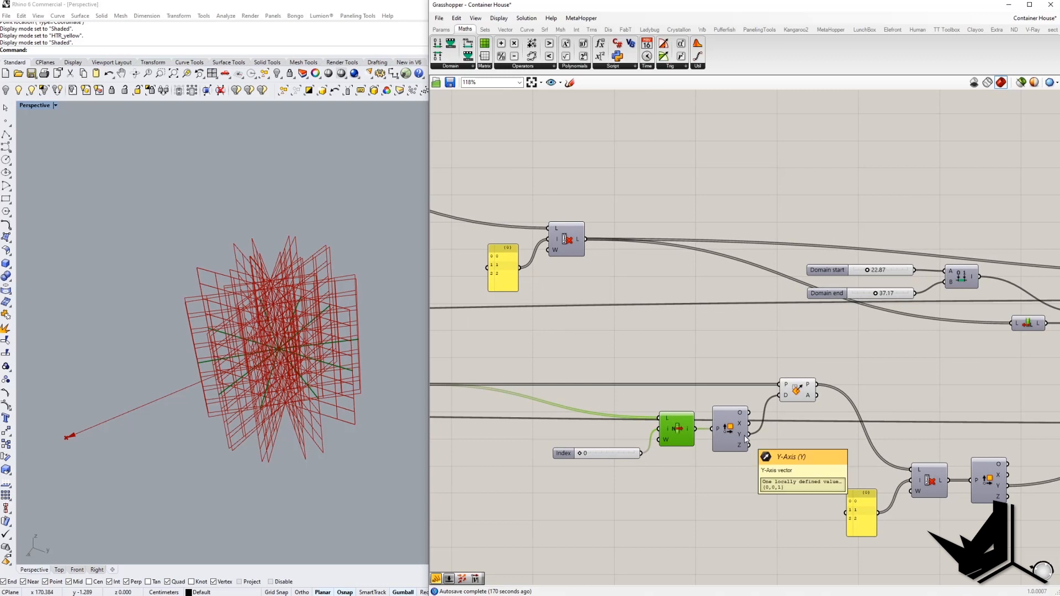
right_click_drag(786, 392, 885, 396)
left_click_drag(481, 357, 548, 410)
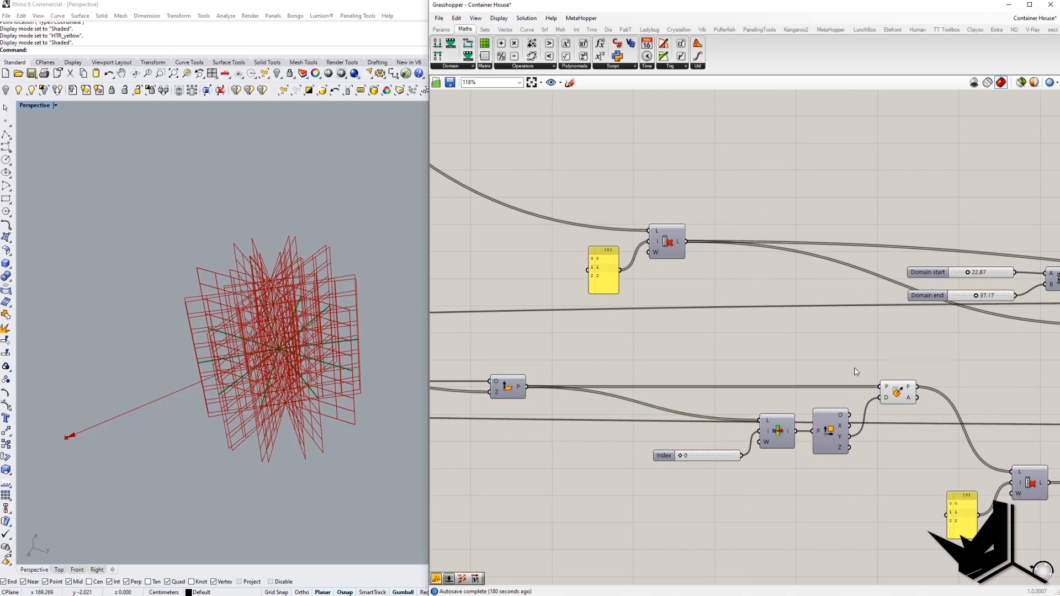
right_click_drag(883, 387, 708, 370)
left_click(902, 396)
left_click(803, 399)
Trace the aligned planes through the cull component for indices 0, 1 and 2 and Deconstruct Plane to the next Rotate 3D.
right_click_drag(803, 399, 548, 396)
scroll(551, 407, "down", 2)
scroll(601, 428, "up", 2)
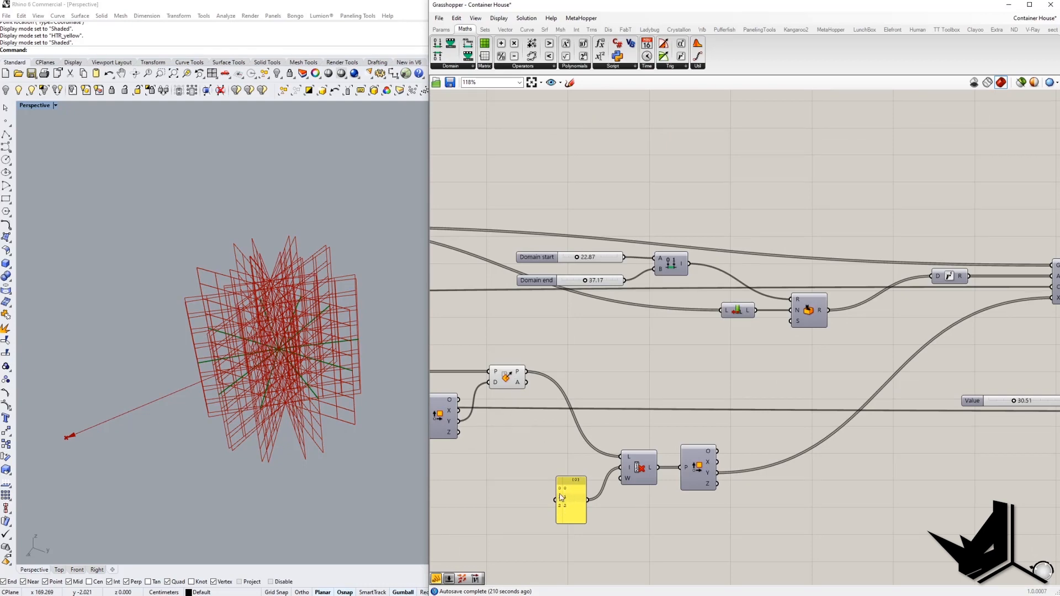
right_click_drag(819, 431, 795, 442)
scroll(642, 486, "up", 2)
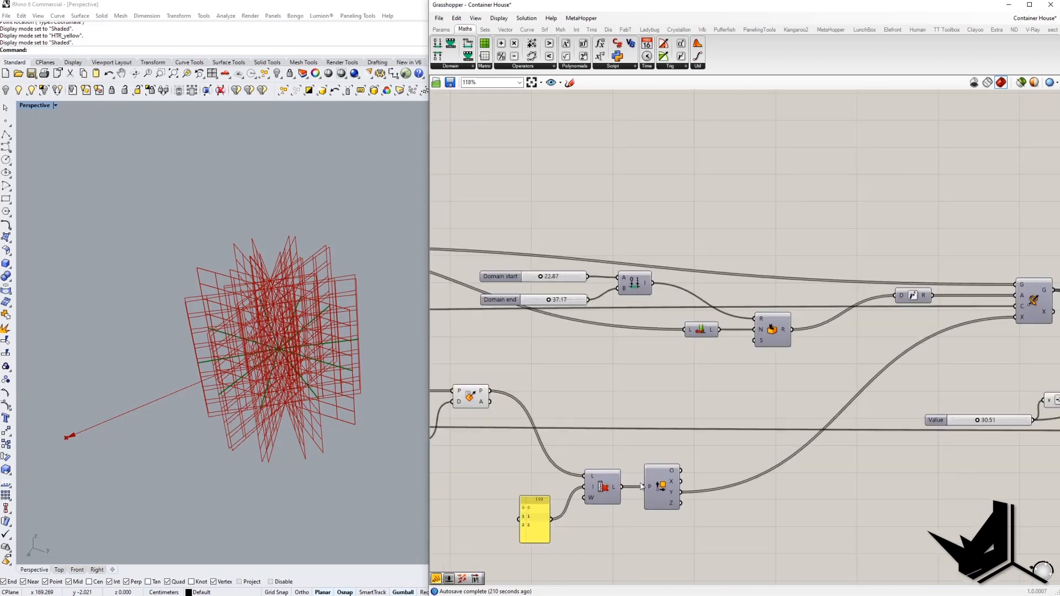
right_click_drag(899, 377, 795, 443)
scroll(797, 444, "down", 1)
scroll(893, 399, "up", 1)
left_click(904, 386)
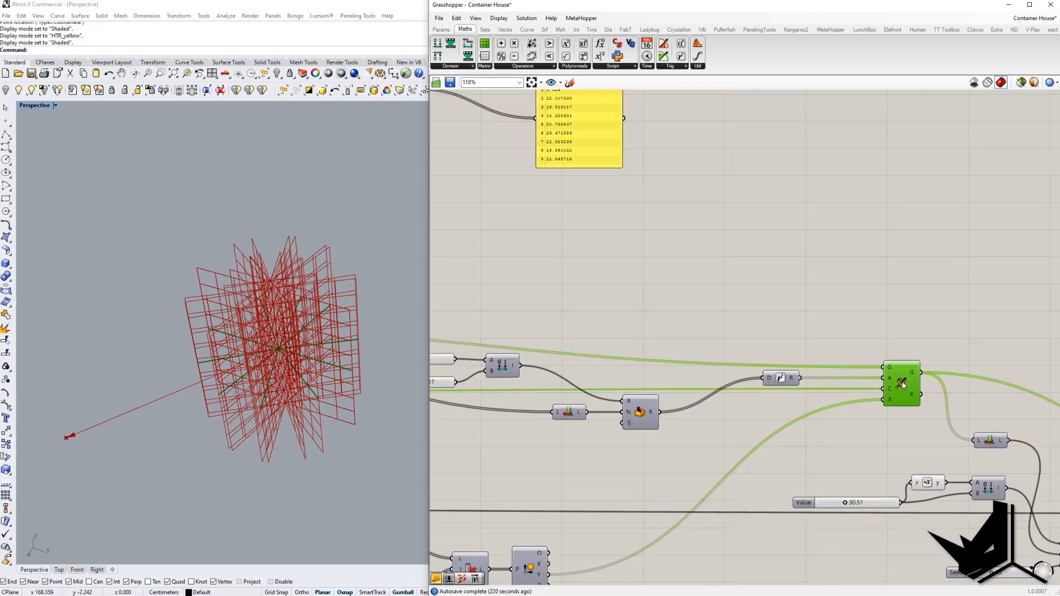
Connect a new panel to the output of the Random component that feeds the second Rotate 3D component's angles.
scroll(900, 389, "down", 4)
left_click_drag(605, 348, 877, 434)
scroll(883, 434, "up", 2)
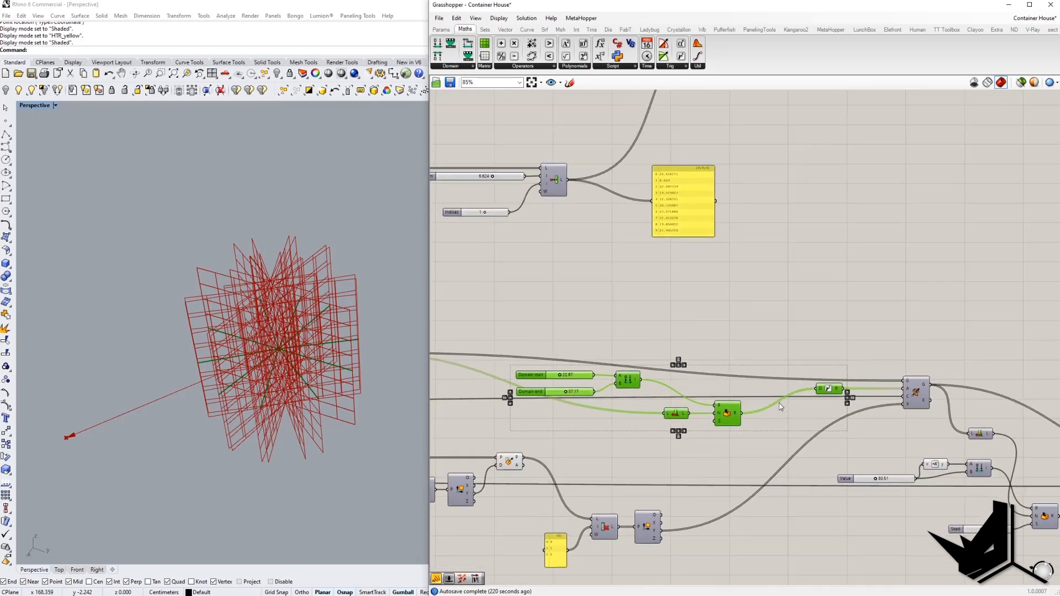
scroll(827, 364, "up", 2)
left_click(801, 378)
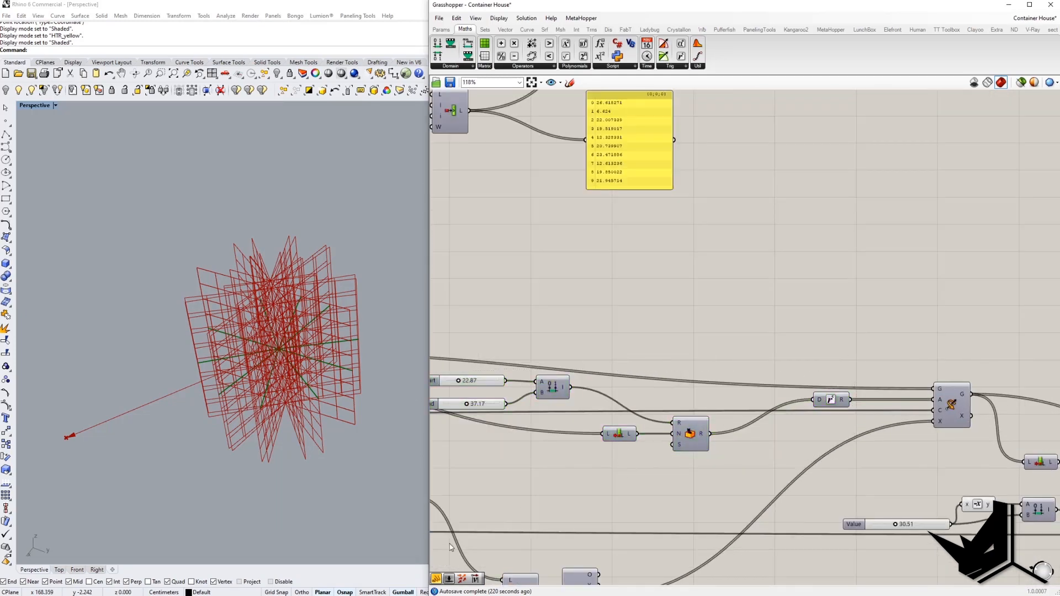
left_click_drag(821, 312, 697, 241)
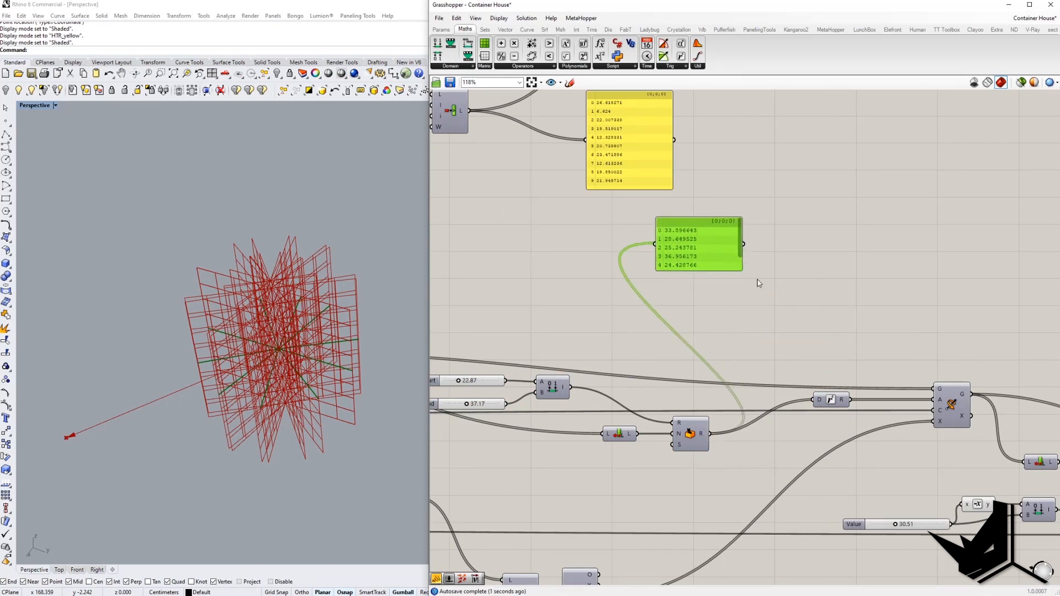
Widen the panel listing the random rotation angles and move it closer to the second Rotate 3D component.
left_click_drag(744, 273, 829, 294)
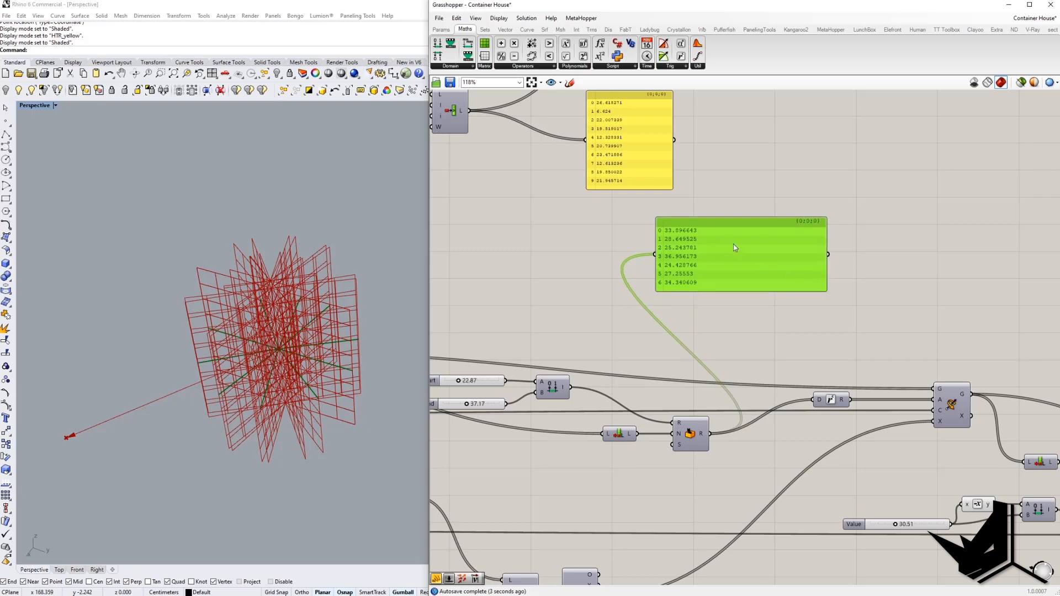
left_click_drag(741, 225, 789, 271)
right_click_drag(770, 400, 674, 396)
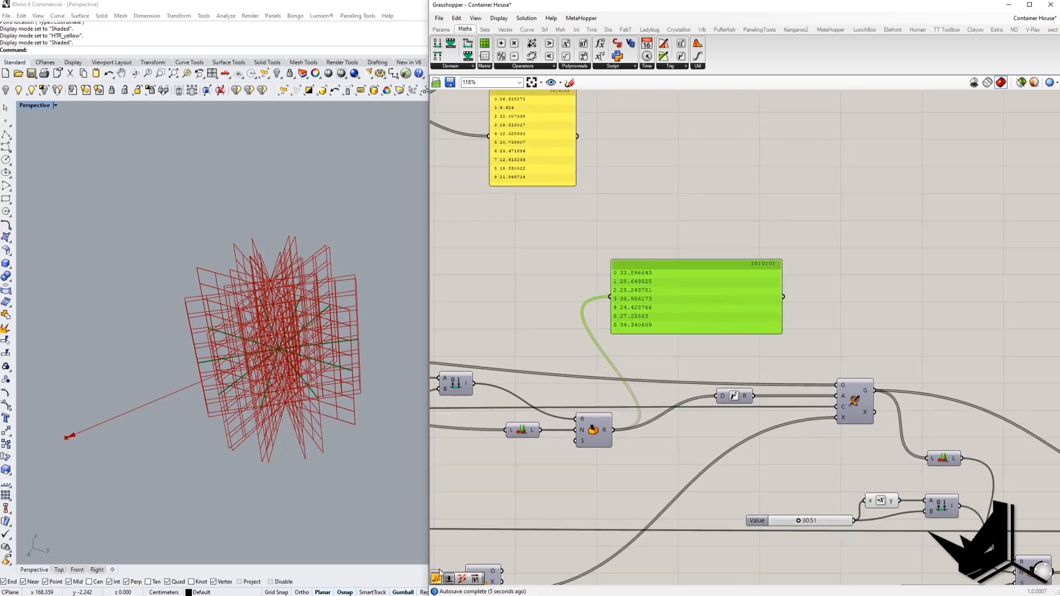
left_click_drag(838, 323, 838, 323)
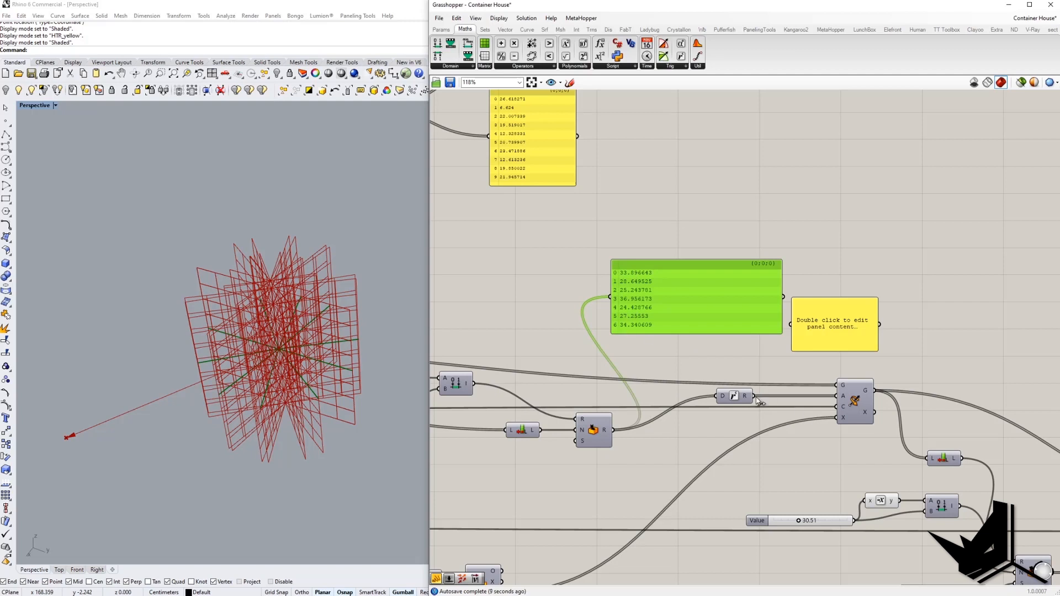
left_click(835, 301)
key("Delete")
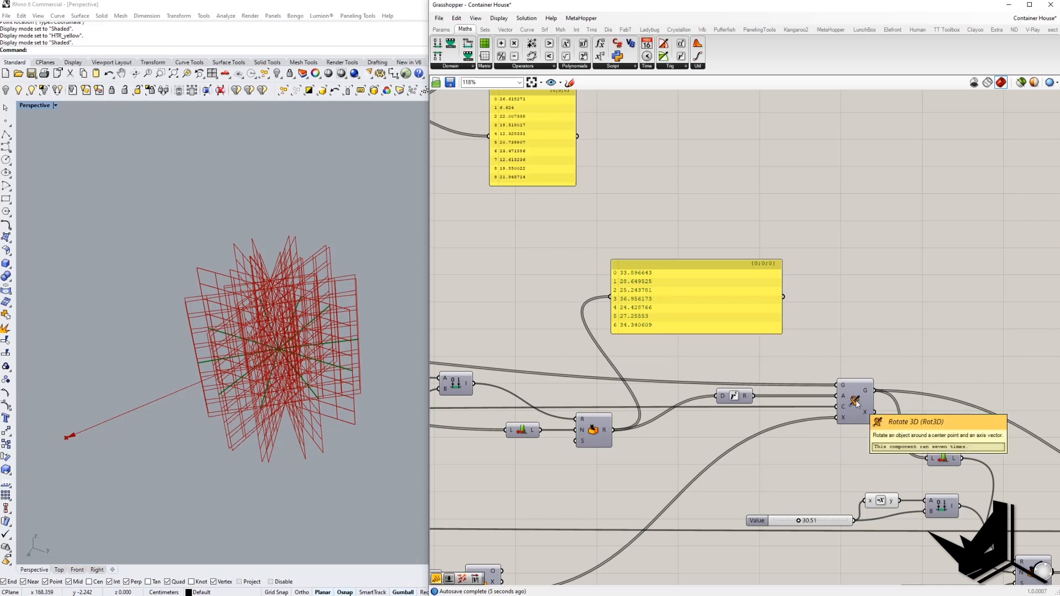
Trace the rectangles between the first and second Rotate 3D components, and select the second one to inspect its output.
right_click_drag(641, 425, 809, 436)
scroll(814, 440, "down", 4)
scroll(541, 406, "up", 2)
right_click_drag(513, 411, 828, 451)
scroll(541, 405, "up", 1)
scroll(828, 451, "down", 3)
right_click_drag(641, 303, 768, 408)
scroll(550, 269, "up", 3)
scroll(569, 290, "up", 1)
scroll(575, 296, "down", 6)
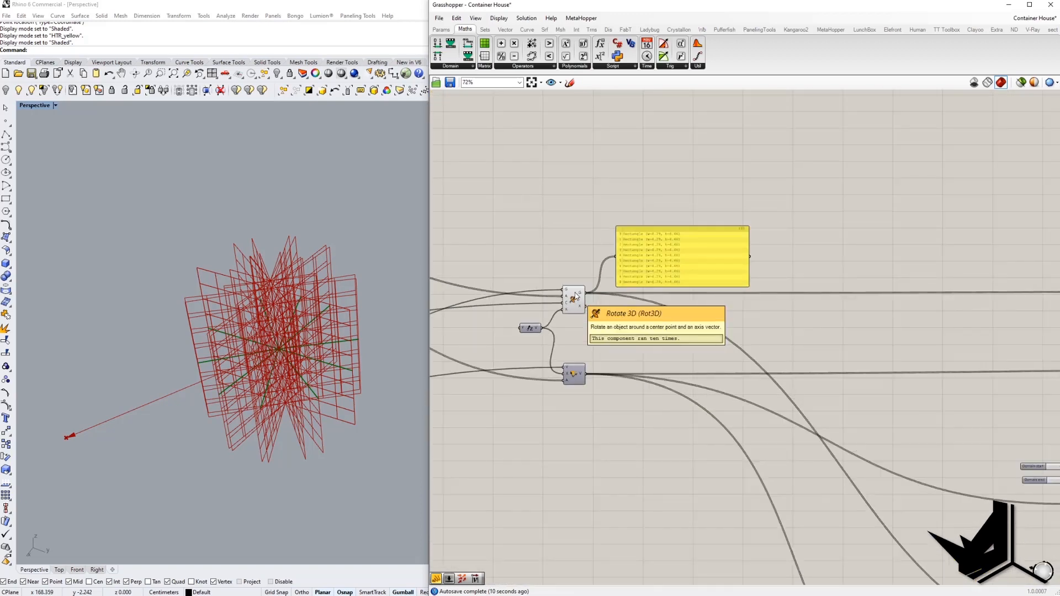
right_click_drag(1022, 500, 725, 376)
scroll(920, 446, "up", 4)
right_click_drag(920, 447, 906, 440)
scroll(884, 386, "up", 3)
left_click(746, 356)
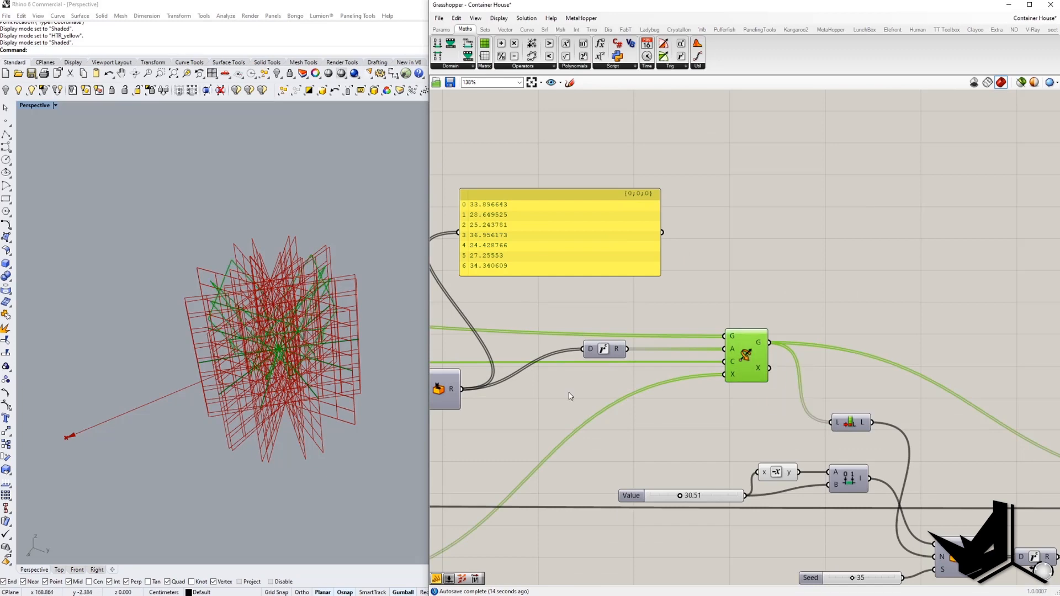
Turn off the preview of the component that displays the aligned planes.
right_click_drag(635, 394, 810, 395)
scroll(811, 396, "down", 6)
right_click_drag(609, 427, 658, 410)
scroll(658, 409, "up", 4)
left_click(654, 406)
right_click(653, 406)
left_click(666, 419)
Select the second Rotate 3D component and compare its tilted rectangles with the upright ones in the viewport.
right_click_drag(295, 328, 286, 321)
right_click_drag(984, 466, 626, 519)
left_click(778, 372)
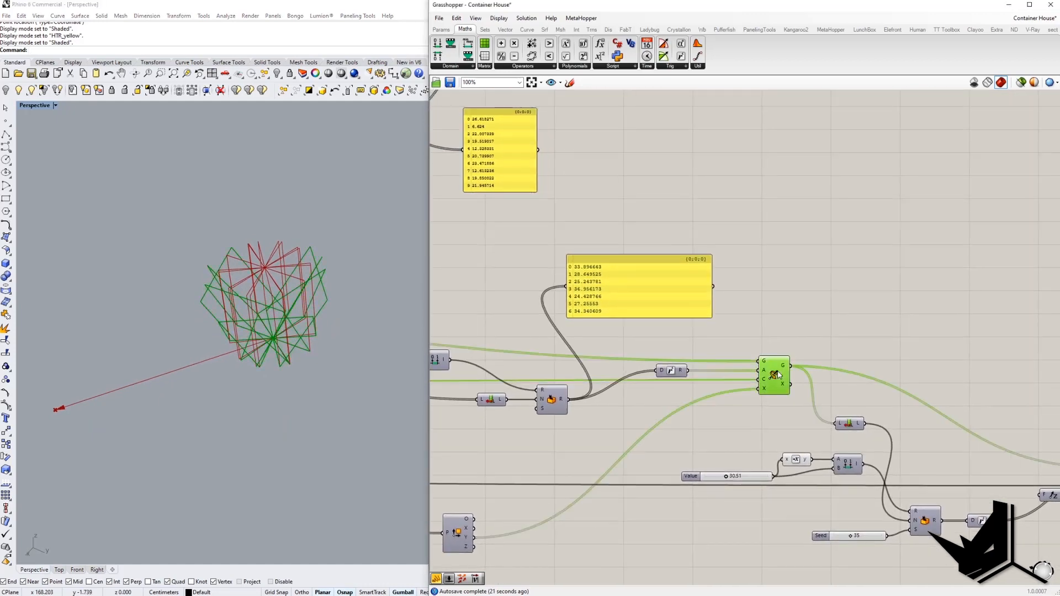
right_click_drag(282, 301, 332, 362, "shift")
right_click_drag(333, 361, 322, 317)
scroll(277, 252, "up", 5)
scroll(318, 340, "down", 7)
right_click_drag(736, 428, 754, 435)
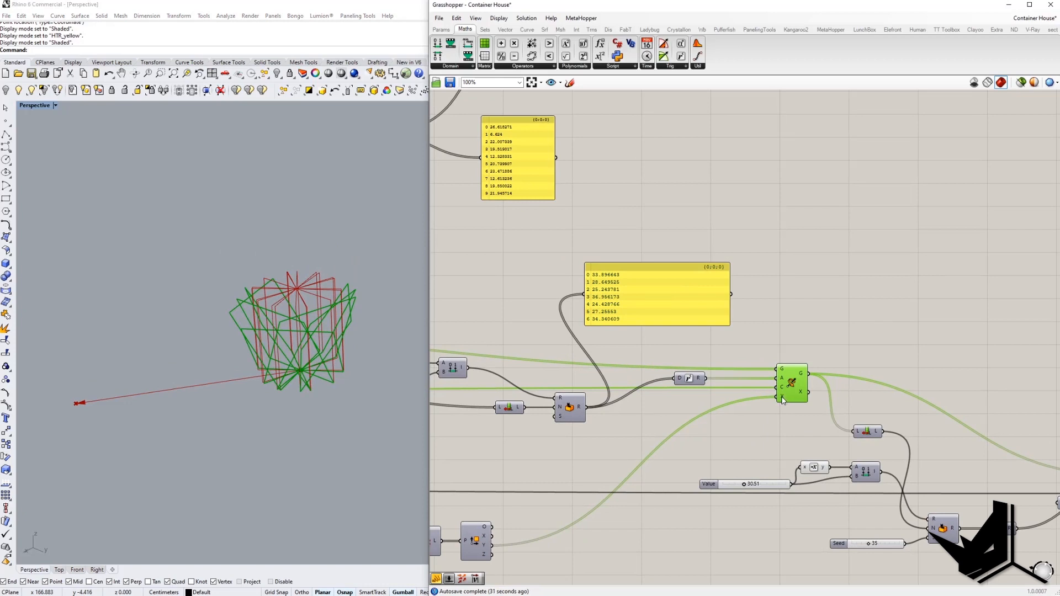
left_click_drag(770, 347, 821, 415)
left_click(787, 333)
left_click(791, 385)
Turn off the preview of the first Rotate 3D component.
scroll(525, 315, "down", 5)
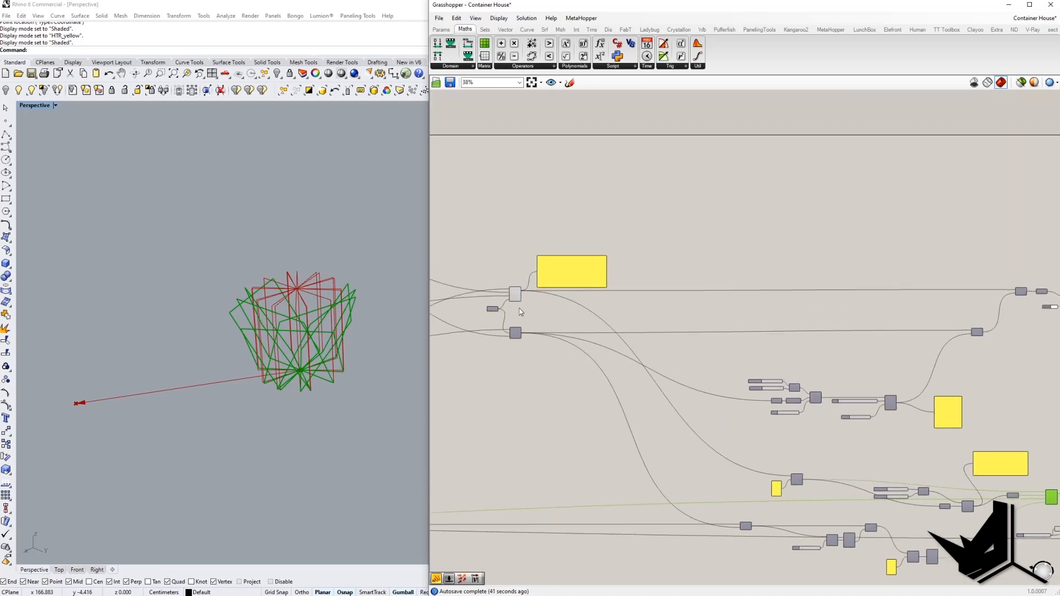
scroll(525, 315, "up", 3)
left_click(513, 285)
right_click(512, 285)
left_click(530, 302)
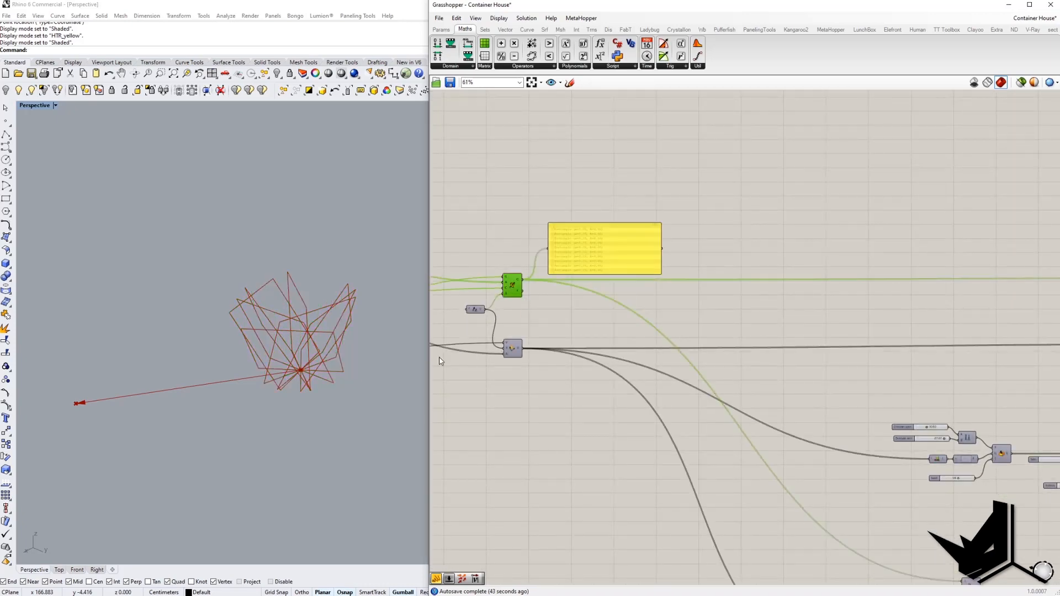
Trace the tilted rectangles from the second Rotate 3D to the third one, and check the third one's angle and Z-axis inputs.
right_click_drag(957, 465, 656, 305)
right_click_drag(850, 487, 649, 381)
scroll(903, 365, "up", 4)
right_click_drag(903, 365, 748, 381)
left_click(729, 348)
right_click_drag(805, 415, 680, 379)
scroll(773, 402, "down", 1)
right_click_drag(773, 402, 824, 398)
scroll(835, 403, "down", 3)
right_click_drag(738, 388, 871, 398)
left_click_drag(562, 312, 771, 406)
right_click_drag(874, 403, 632, 394)
left_click(794, 385)
scroll(773, 408, "up", 3)
right_click_drag(772, 407, 833, 409)
left_click(608, 317)
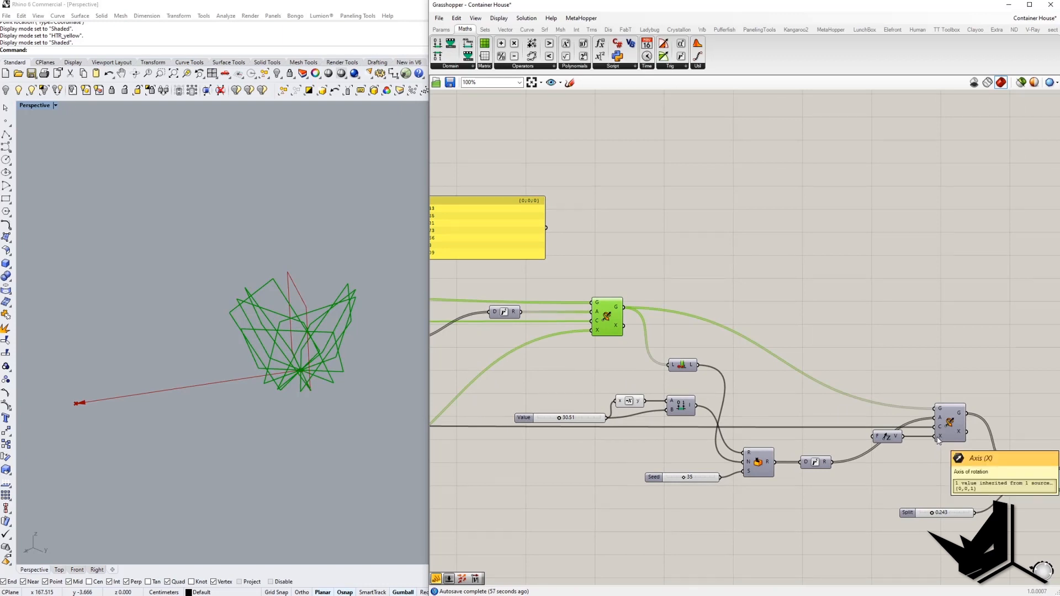
Turn on the third Rotate 3D component's preview and check its rectangles from another angle in the viewport.
left_click(953, 428)
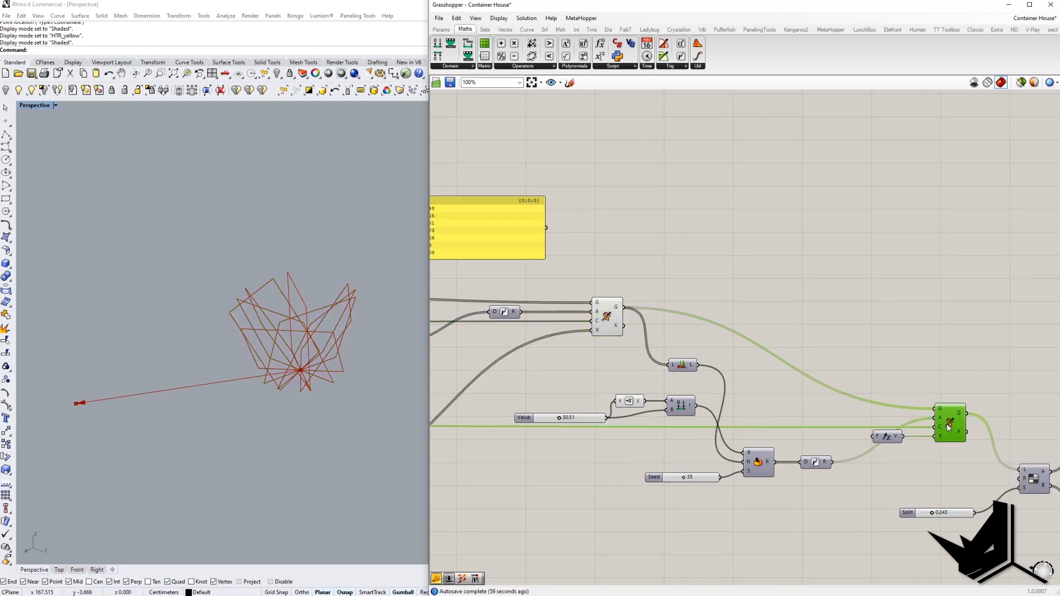
right_click(949, 426)
left_click(974, 438)
right_click_drag(249, 318, 272, 364, "shift")
scroll(258, 348, "up", 5)
scroll(258, 348, "down", 7)
scroll(272, 363, "up", 4)
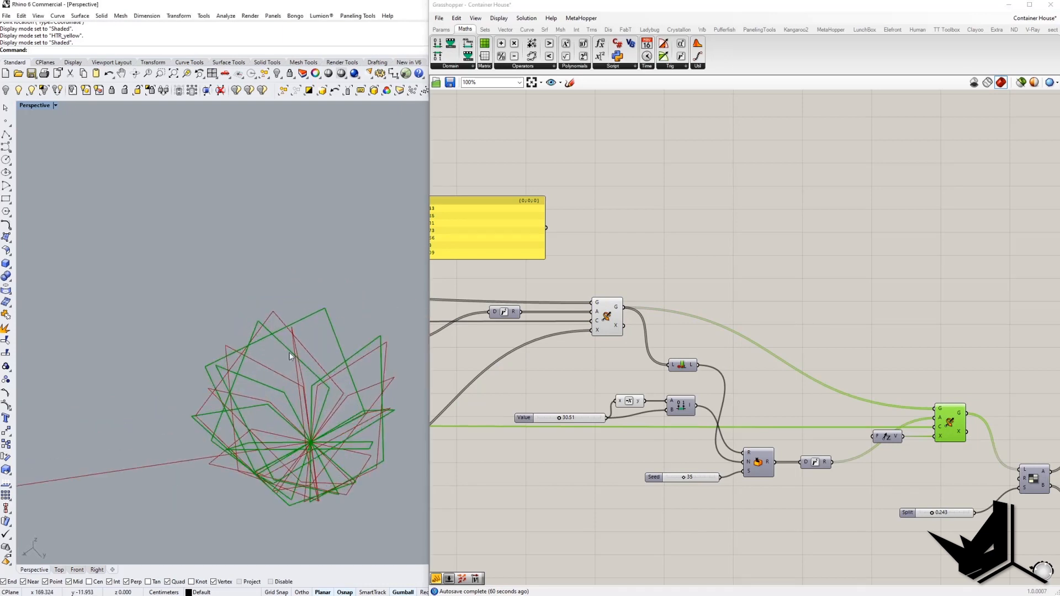
Compare the rectangles before and after the third rotation by selecting the second and third Rotate 3D components in turn.
right_click_drag(586, 352, 720, 376)
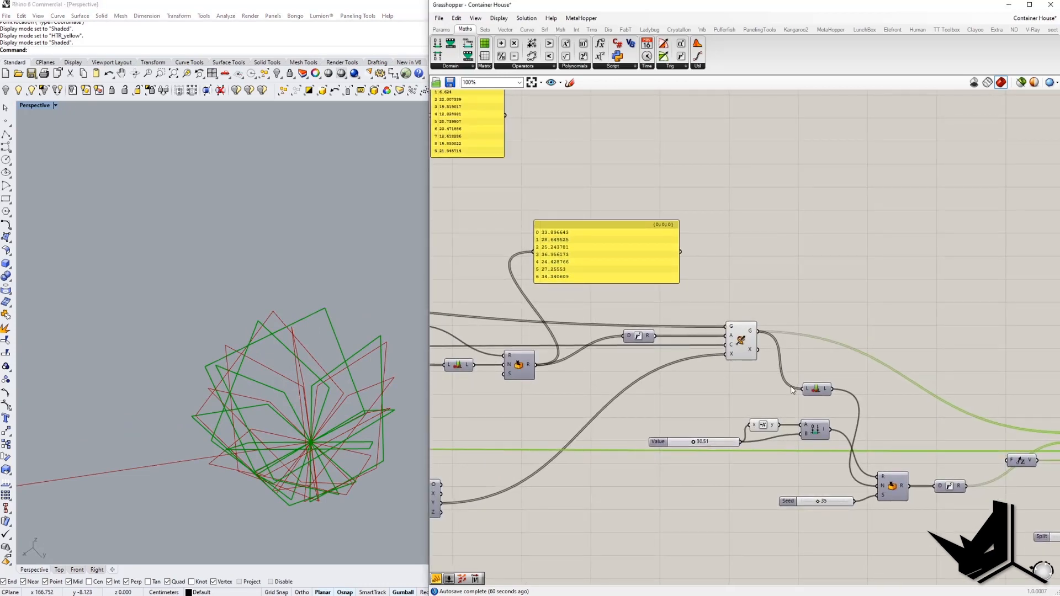
right_click_drag(966, 434, 788, 401)
left_click(563, 308)
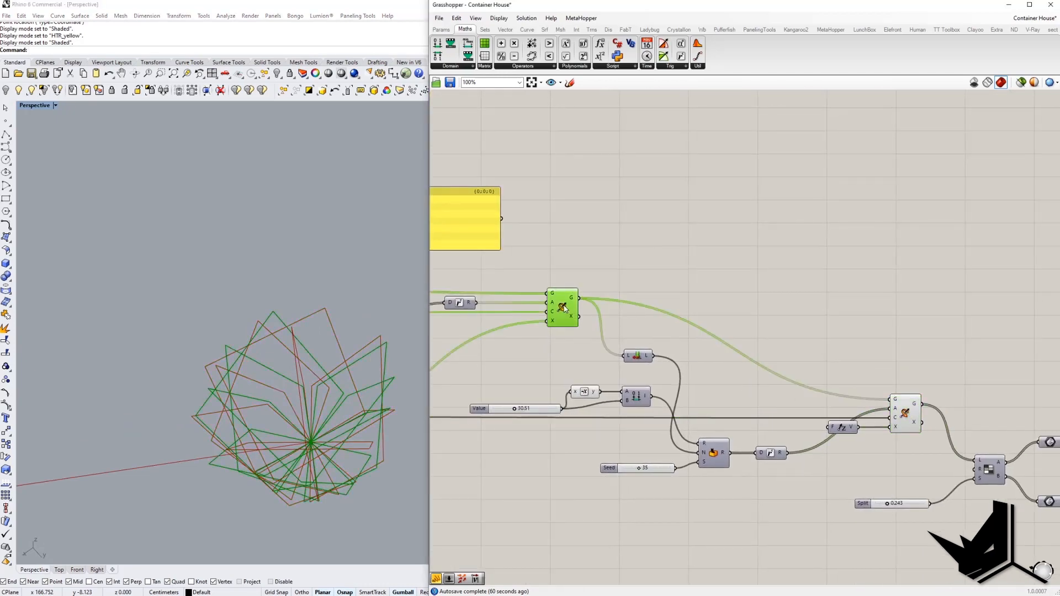
left_click(906, 415)
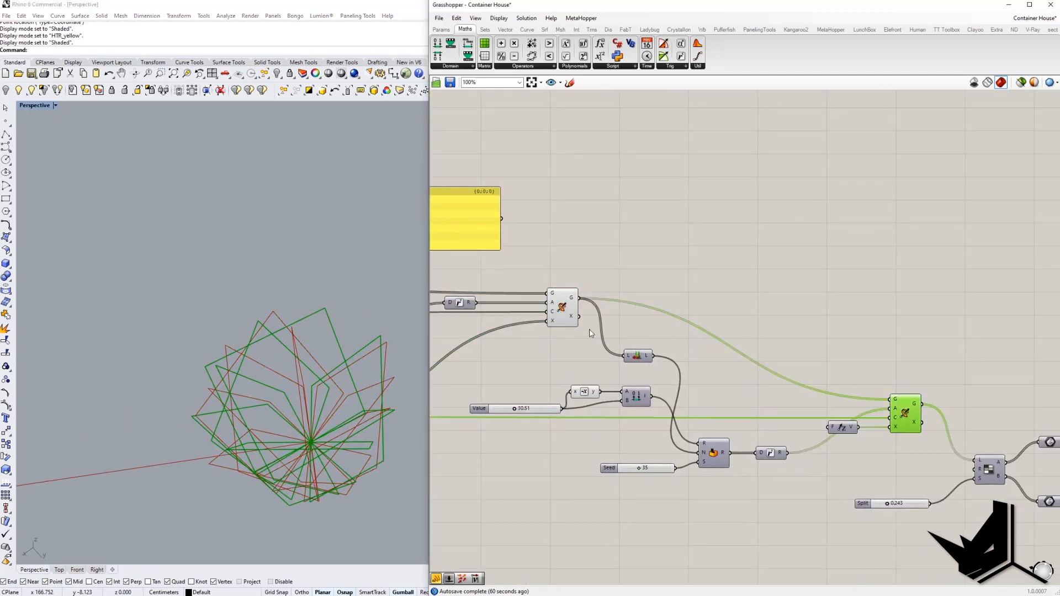
left_click(57, 105)
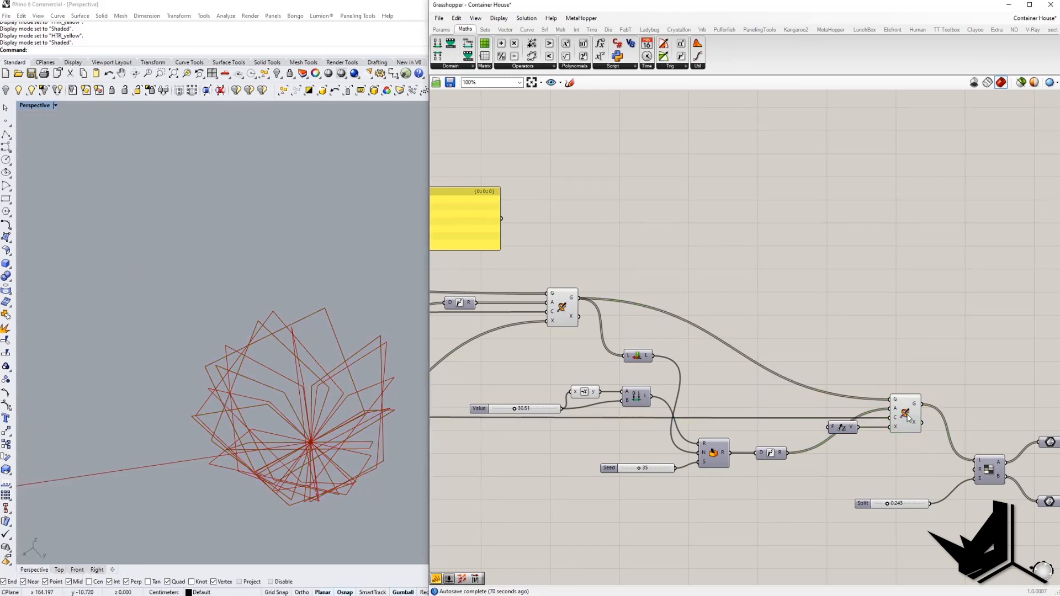
left_click(901, 413)
right_click_drag(628, 295, 635, 280)
Turn off the preview of the second Rotate 3D component.
left_click(568, 292)
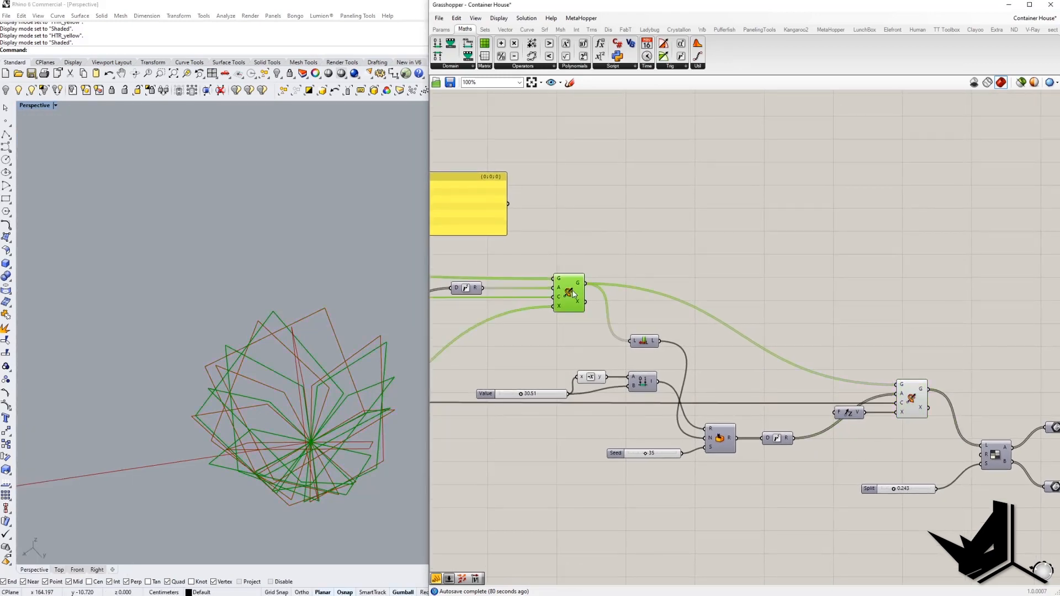
right_click(574, 294)
left_click(585, 308)
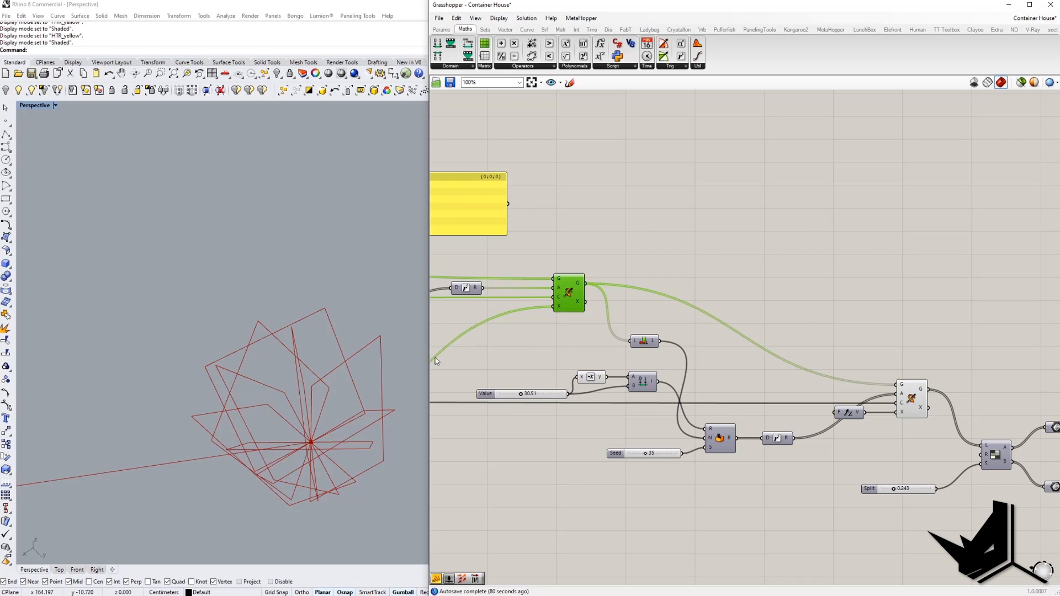
Try a seed of 10 for the third rotation's random angles, and set the seed back to 35.
right_click_drag(761, 397, 782, 359)
right_click_drag(748, 406, 731, 419)
scroll(693, 415, "up", 1)
left_click(689, 419)
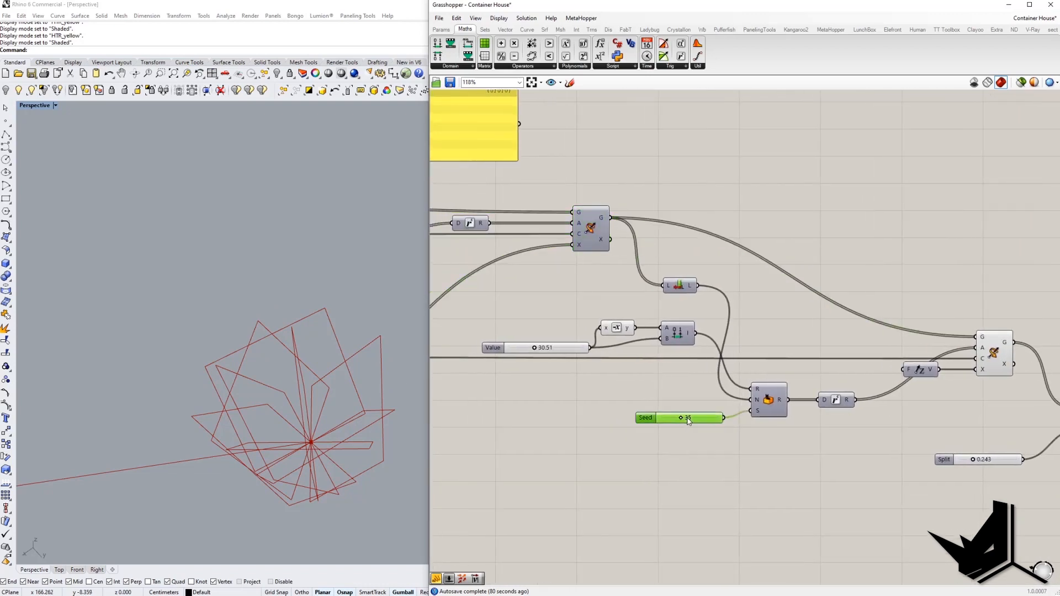
left_click(707, 417)
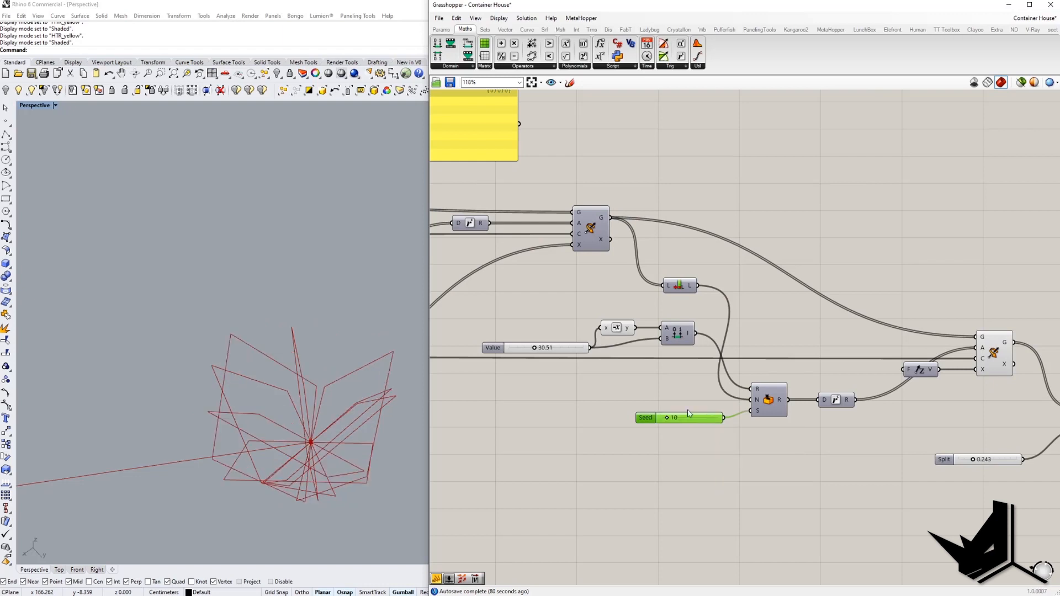
left_click_drag(667, 418, 680, 421)
type("35")
key("Return")
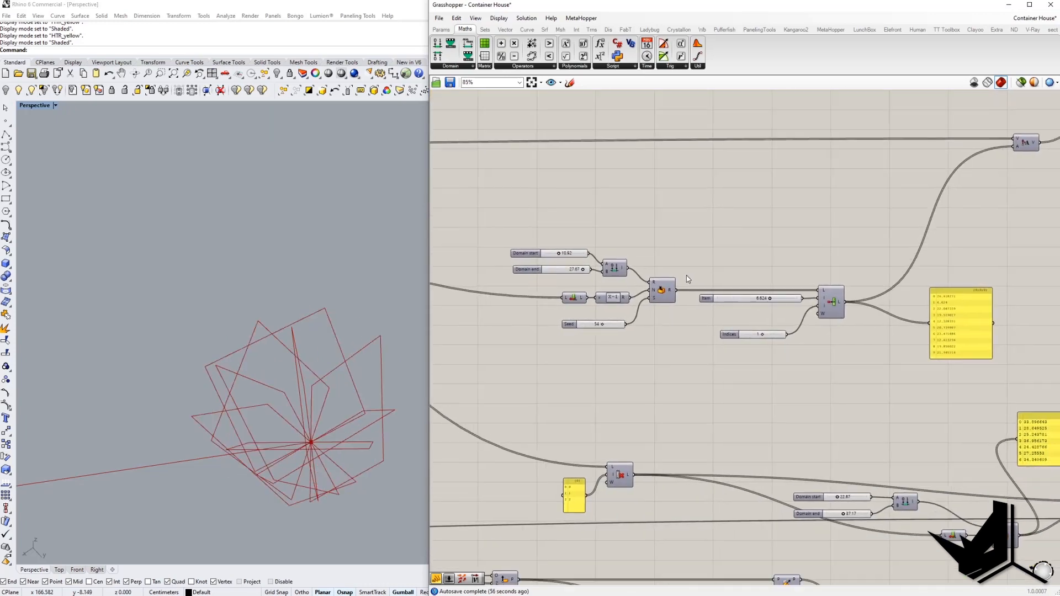
Review the random-angle components that feed the second and third Rotate 3D components.
right_click_drag(688, 279, 641, 217)
scroll(642, 217, "down", 3)
scroll(851, 380, "up", 1)
right_click_drag(851, 380, 653, 310)
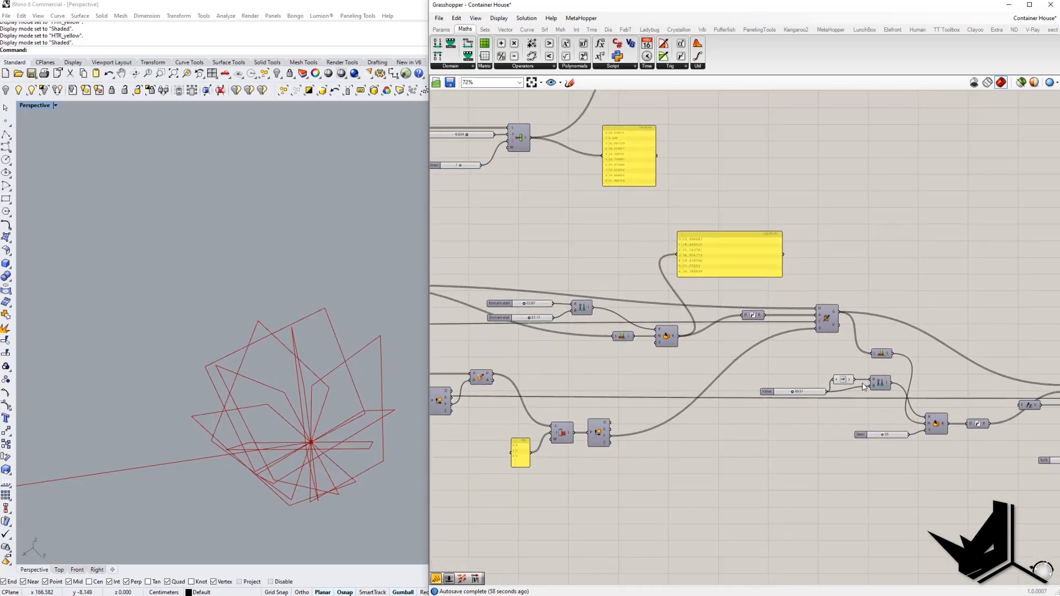
right_click_drag(807, 358, 697, 354)
scroll(697, 353, "down", 3)
right_click_drag(606, 291, 866, 405)
right_click_drag(667, 338, 826, 402)
scroll(825, 402, "down", 2)
right_click_drag(780, 366, 664, 359)
Trace the definition back to the panel listing the angles of the first rotation.
scroll(748, 335, "up", 3)
left_click_drag(564, 207, 864, 482)
scroll(700, 390, "up", 5)
left_click(644, 313)
scroll(742, 334, "down", 4)
right_click_drag(742, 333, 978, 388)
scroll(519, 217, "up", 6)
right_click_drag(534, 293, 815, 285)
scroll(712, 310, "down", 4)
right_click_drag(697, 313, 758, 338)
scroll(758, 337, "down", 4)
right_click_drag(532, 261, 547, 287)
scroll(546, 287, "up", 6)
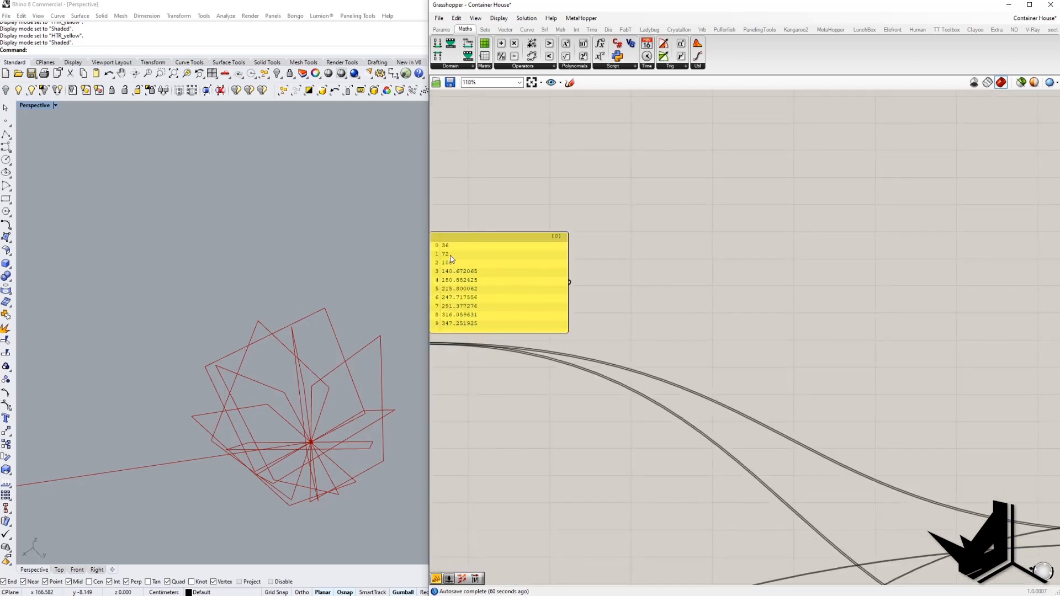
Turn on the preview of the Extrude component at the end of the upper branch and view the whole set of volumes.
scroll(450, 256, "down", 6)
right_click_drag(847, 349, 653, 323)
scroll(531, 331, "up", 6)
scroll(596, 347, "down", 4)
right_click_drag(900, 372, 583, 283)
scroll(592, 287, "down", 1)
right_click_drag(847, 377, 774, 380)
scroll(660, 364, "up", 3)
right_click_drag(631, 365, 702, 340)
right_click_drag(881, 394, 720, 419)
right_click_drag(939, 319, 891, 362)
right_click(942, 238)
left_click(972, 257)
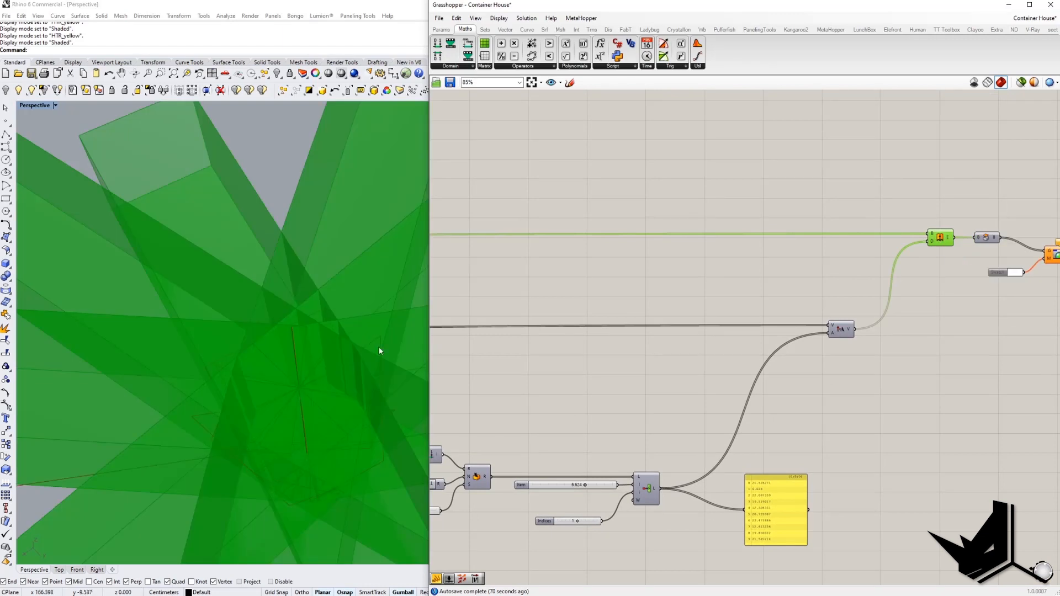
scroll(353, 319, "down", 3)
right_click_drag(355, 323, 277, 285)
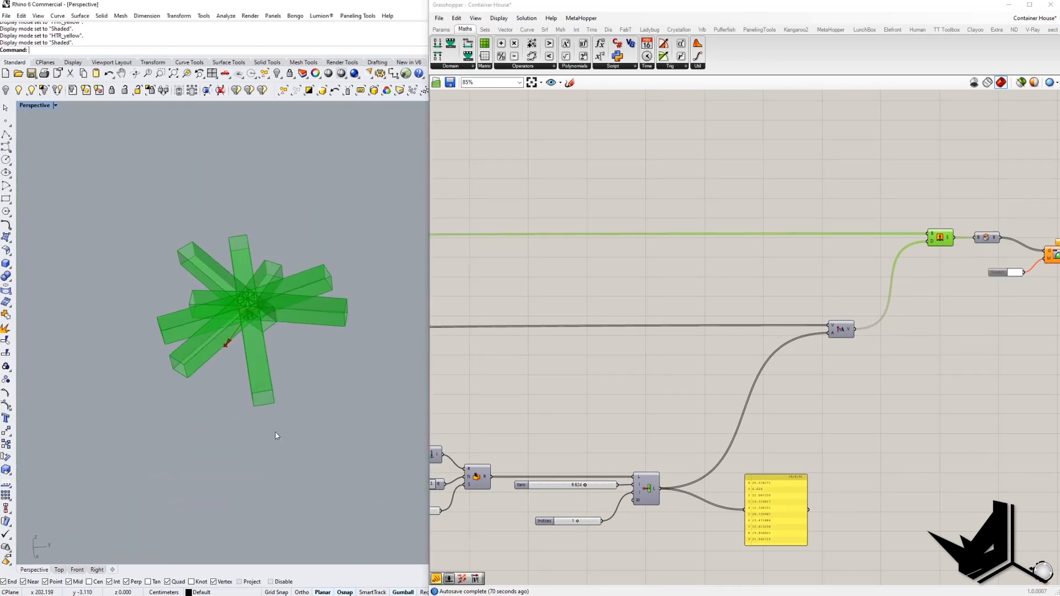
Switch to the reference photo 1.jpg in Photos, compare the house with the extruded volumes, and minimise the photo.
mouse_move(224, 595)
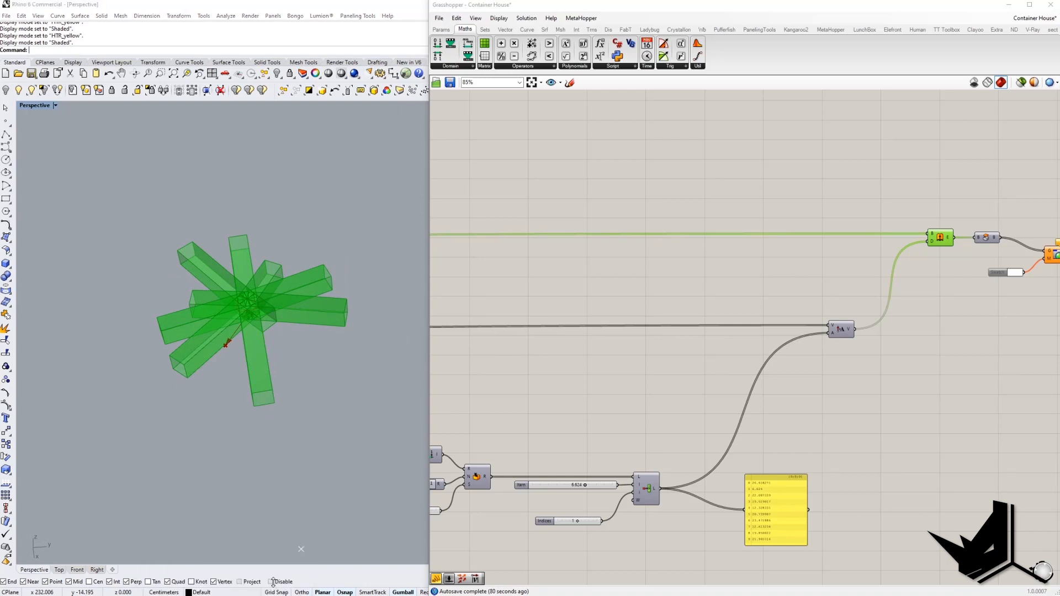
left_click(274, 585)
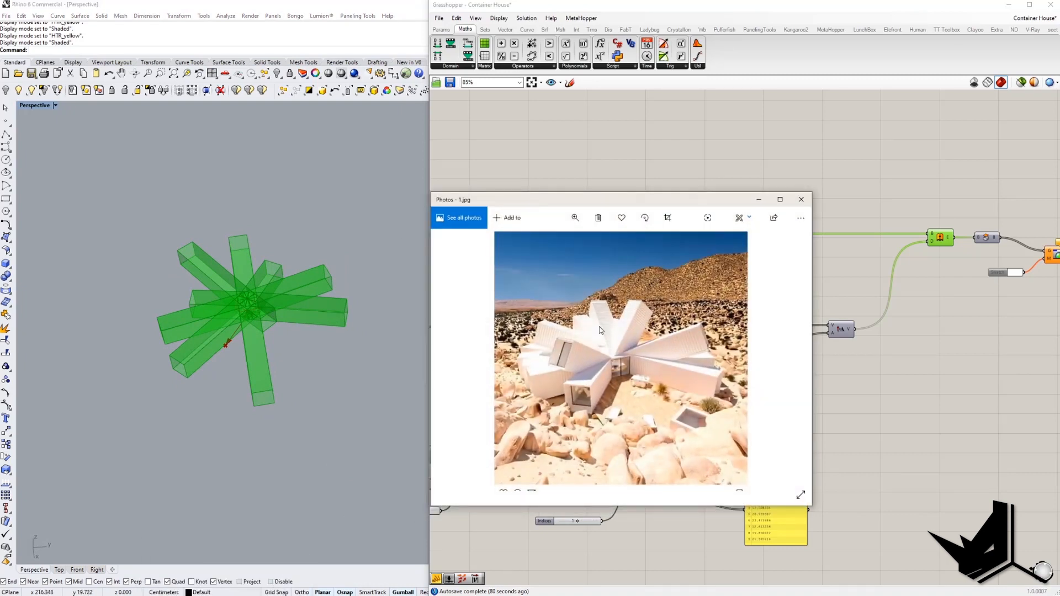
left_click(759, 201)
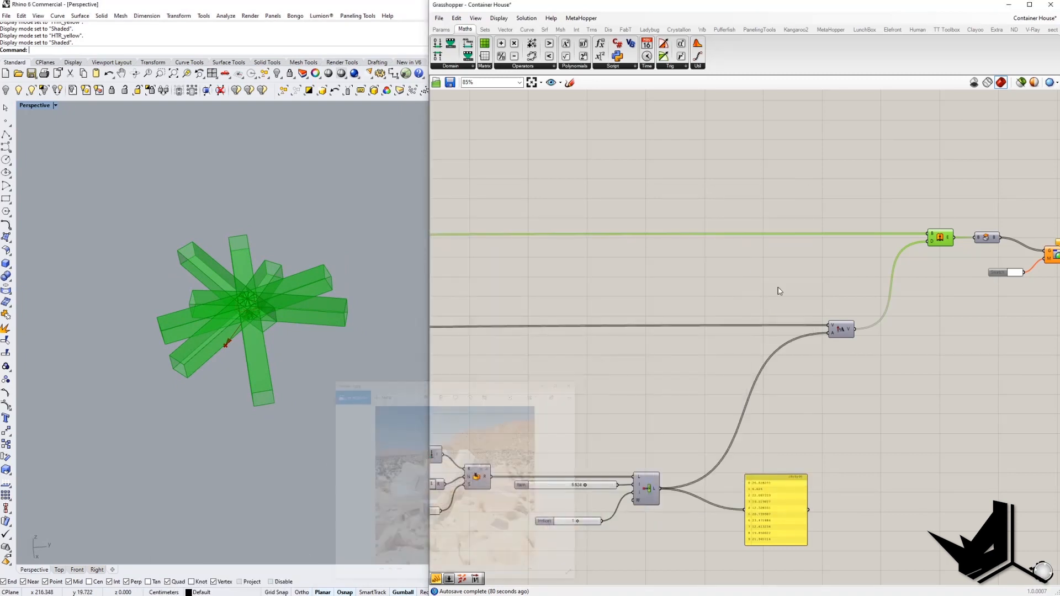
Examine the extruded container volumes and how they intersect at the centre.
right_click_drag(925, 388, 767, 401)
scroll(891, 296, "up", 1)
scroll(890, 296, "down", 2)
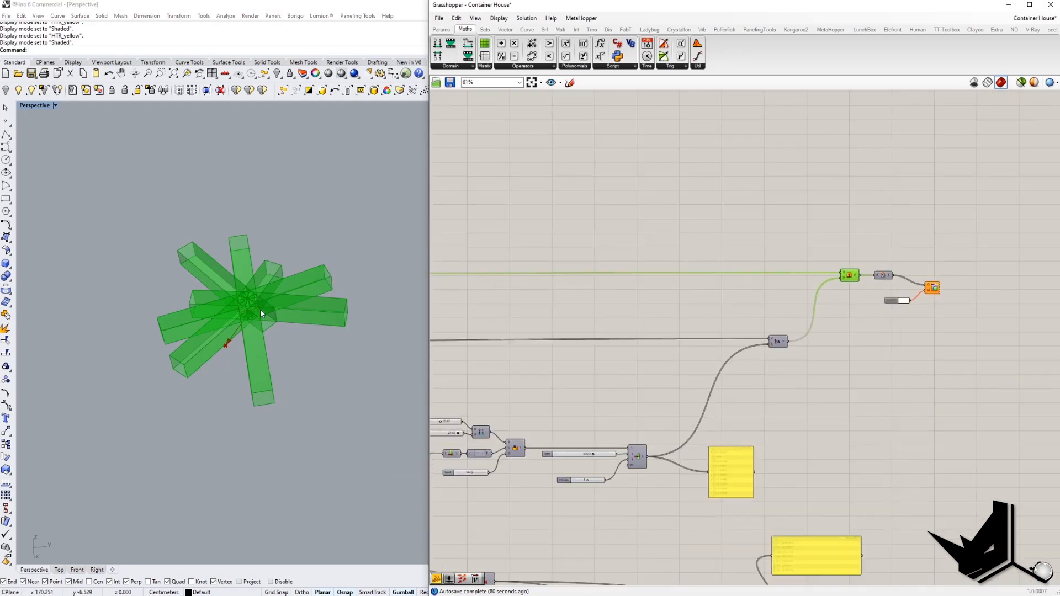
scroll(259, 314, "up", 5)
scroll(220, 269, "down", 5)
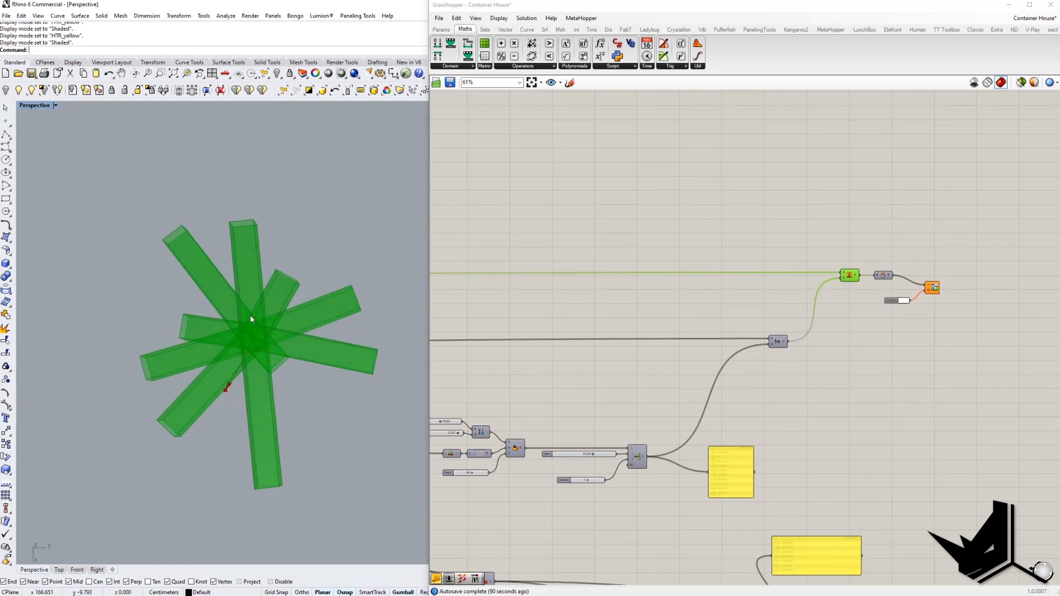
right_click_drag(251, 320, 246, 284)
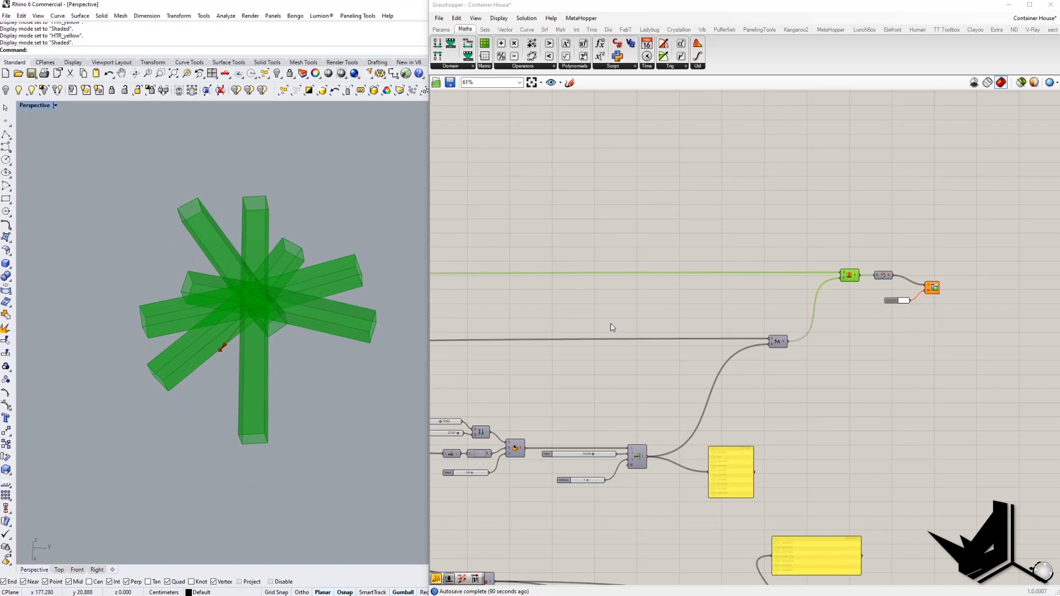
Turn on the preview of the first rotation component for the rectangles and check them within the extruded volumes.
right_click_drag(612, 324, 892, 356)
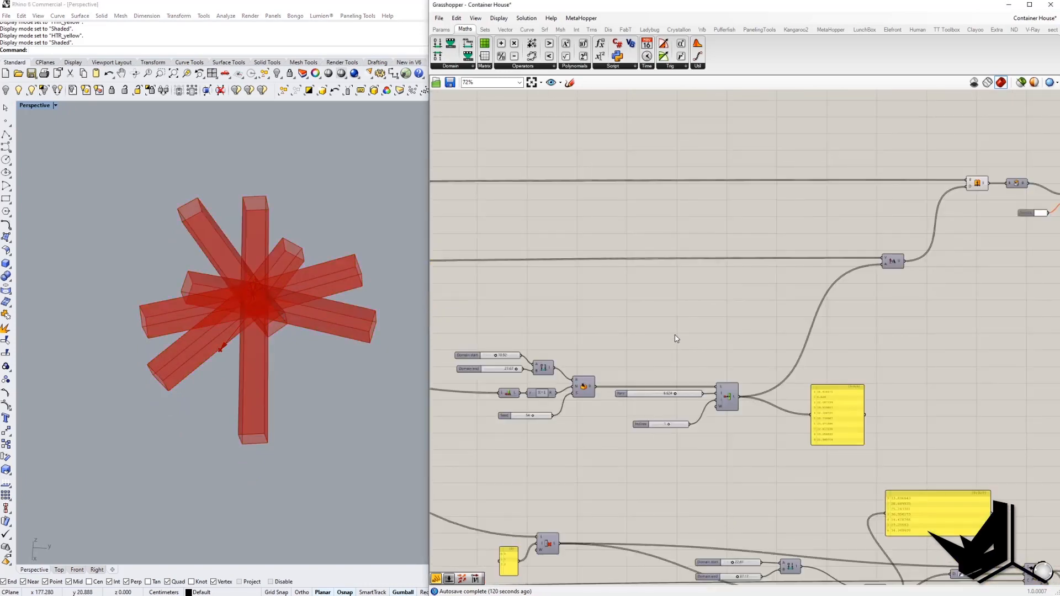
right_click_drag(675, 334, 741, 337)
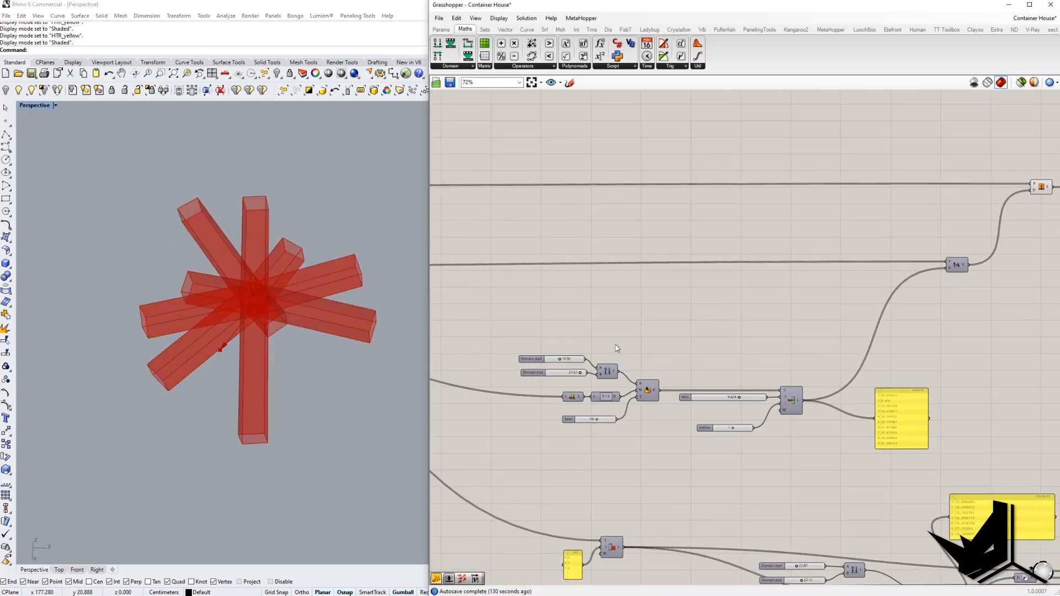
right_click_drag(603, 338, 812, 370)
right_click_drag(637, 278, 874, 341)
scroll(515, 279, "up", 3)
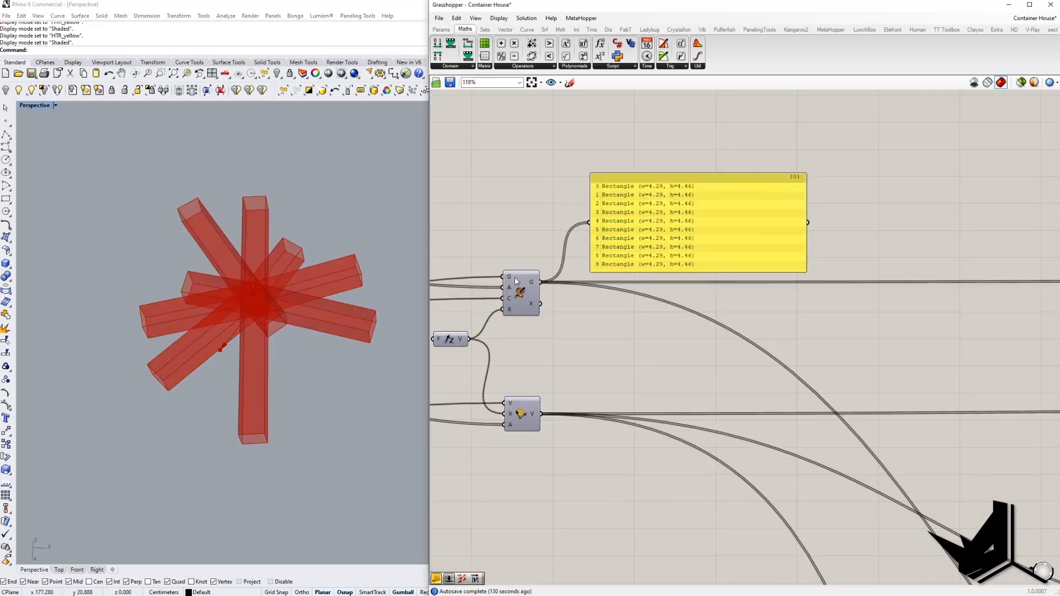
scroll(515, 280, "down", 4)
scroll(486, 294, "up", 3)
left_click(486, 294)
right_click(485, 294)
left_click(504, 313)
mouse_move(271, 297)
right_mouse_down()
mouse_move(281, 311)
mouse_move(268, 296)
right_mouse_up()
right_click_drag(644, 328, 599, 313)
Follow the rotated rectangles to the upper branch's Extrude component and inspect its Direction input.
scroll(600, 315, "down", 4)
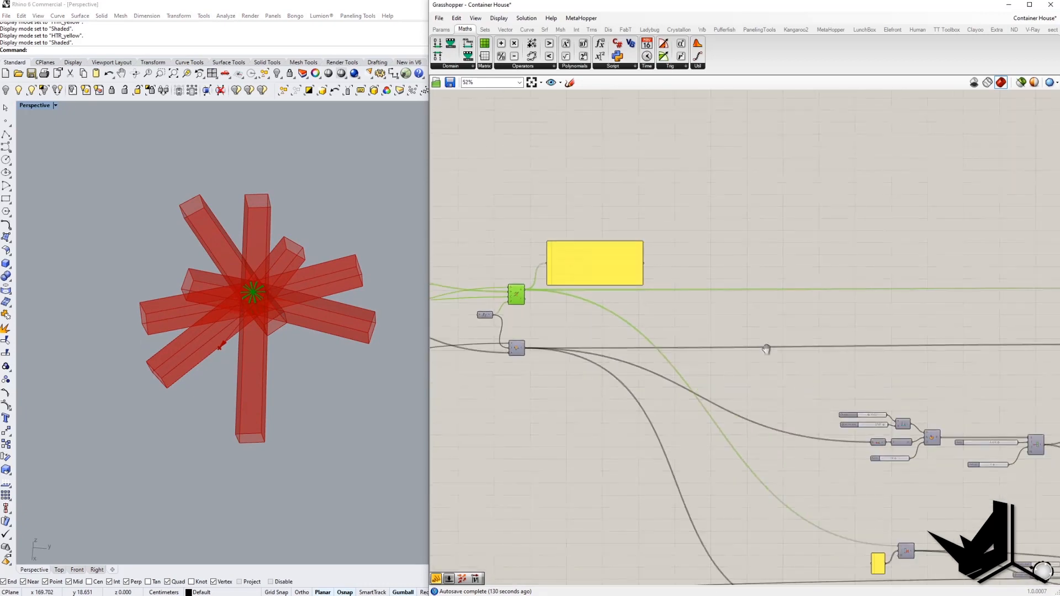
right_click_drag(929, 430, 800, 354)
right_click_drag(874, 328, 733, 371)
scroll(887, 276, "up", 5)
right_click_drag(942, 298, 919, 304)
mouse_move(914, 268)
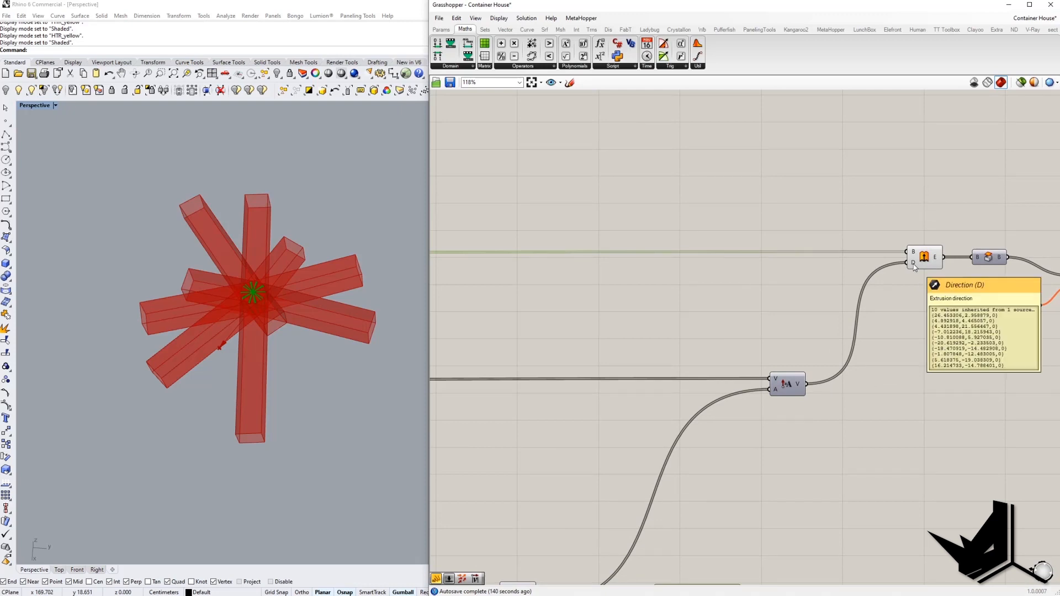
Trace the extrusion direction back through the Amplitude component to the vector rotation below the first rectangle rotation.
right_click_drag(668, 397, 805, 379)
scroll(805, 379, "down", 3)
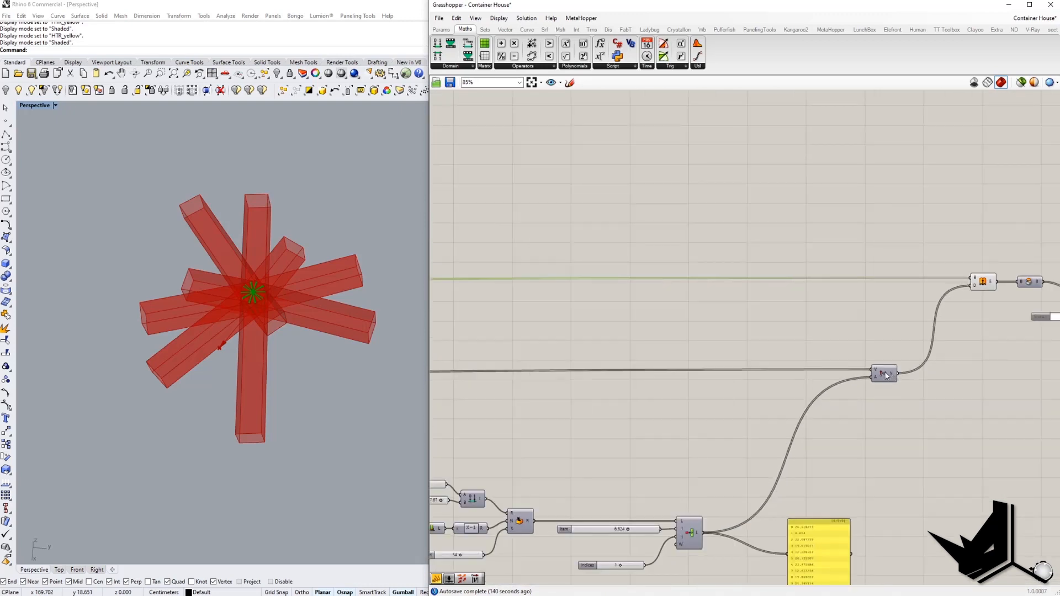
right_click_drag(691, 377, 900, 371)
scroll(900, 372, "down", 2)
right_click_drag(569, 374, 784, 390)
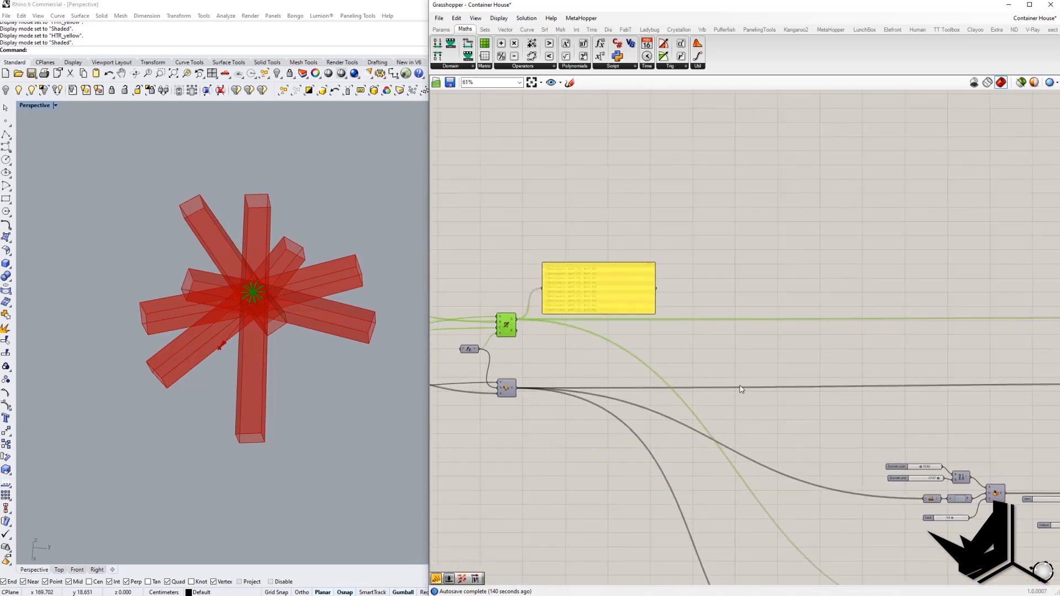
scroll(501, 389, "up", 5)
scroll(518, 394, "down", 5)
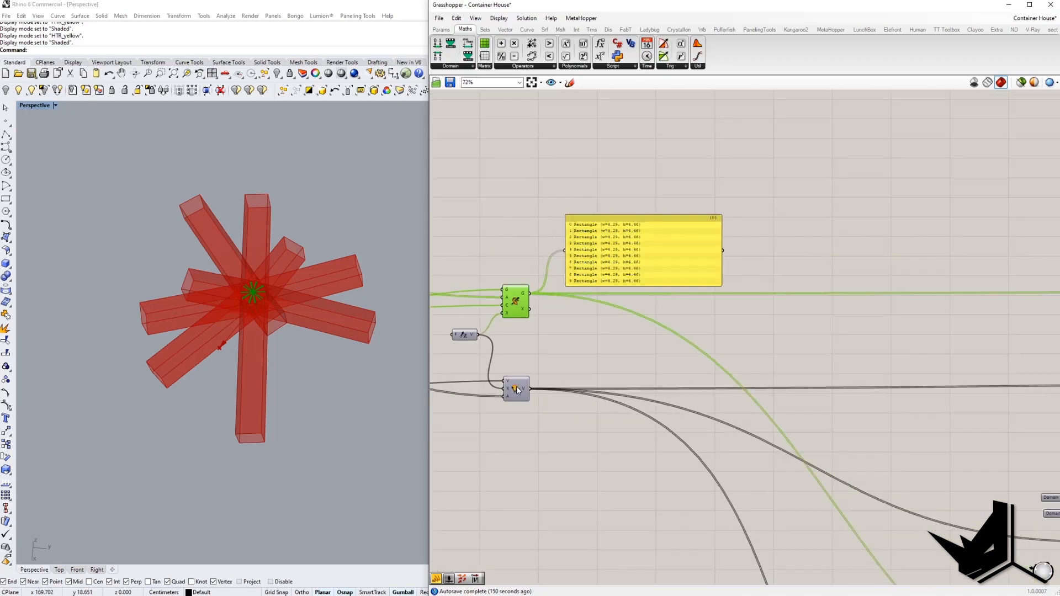
Go over the group of components that generates the random extrusion lengths and feeds the Amplitude component.
right_click_drag(909, 397, 656, 394)
scroll(932, 389, "up", 4)
right_click_drag(931, 383, 878, 310)
scroll(872, 318, "down", 3)
left_click_drag(524, 350, 981, 507)
left_click(677, 346)
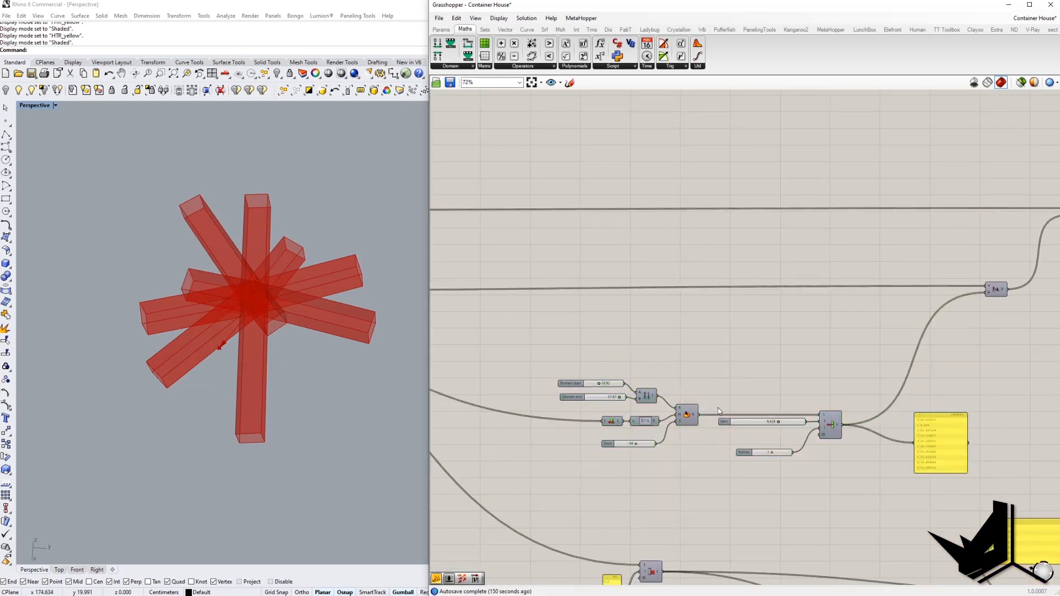
scroll(612, 389, "up", 3)
scroll(611, 389, "down", 1)
left_click_drag(459, 332, 860, 486)
left_click(745, 347)
scroll(658, 353, "up", 1)
Highlight the Insert Items component with its Item and Indices sliders and read its description.
left_click_drag(656, 330, 863, 469)
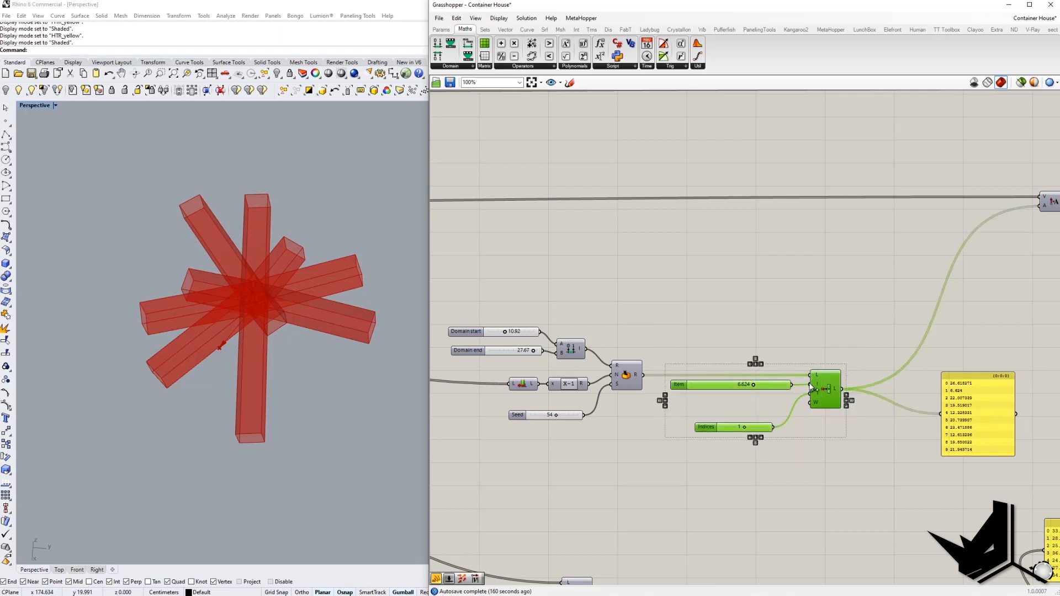
scroll(810, 389, "up", 2)
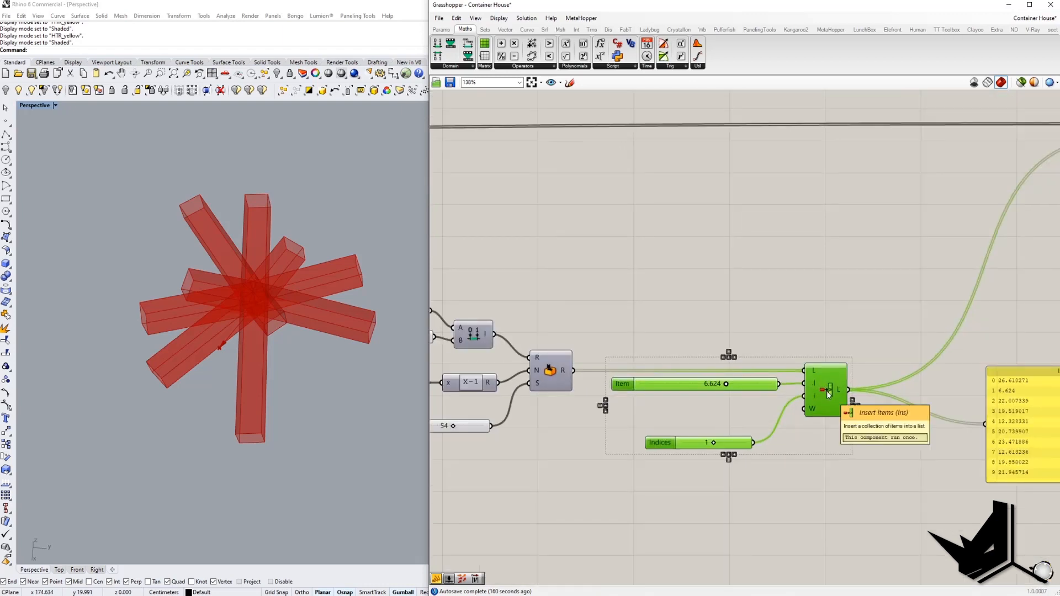
scroll(828, 393, "down", 2)
left_click(775, 330)
Highlight the Random component together with its domain, list length and Seed inputs, and follow its output to Insert Items.
right_click_drag(721, 336, 759, 339)
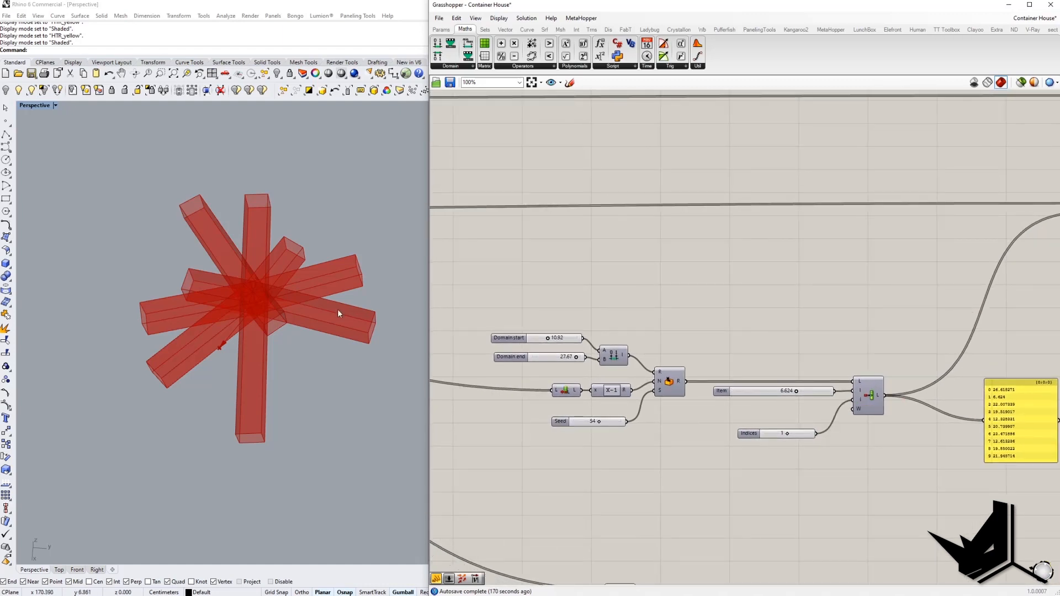
right_click_drag(700, 378, 750, 384)
left_click_drag(504, 316, 746, 456)
left_click_drag(746, 458, 748, 463)
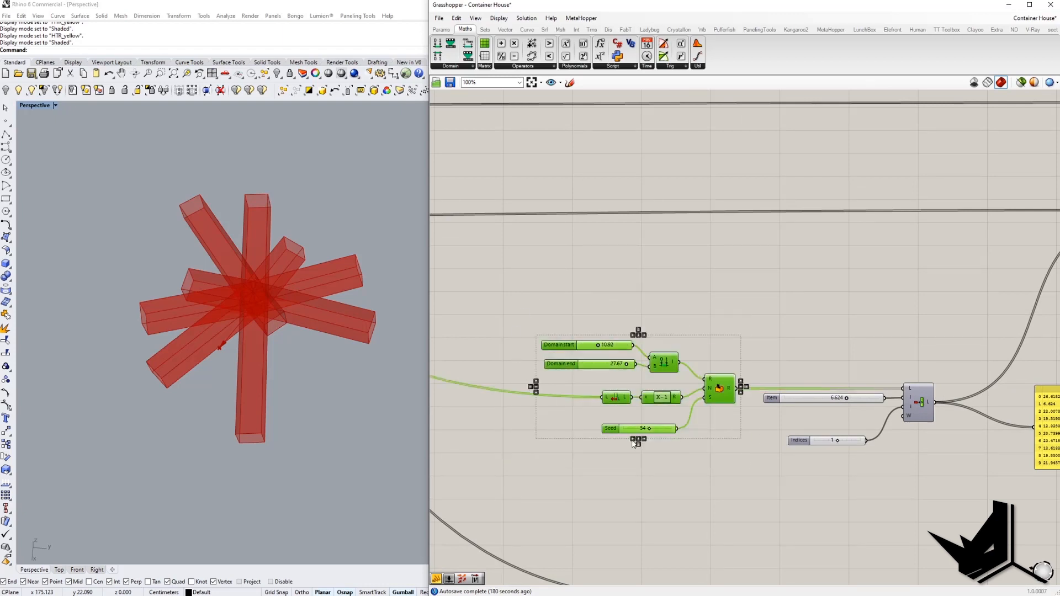
right_click_drag(863, 429, 748, 429)
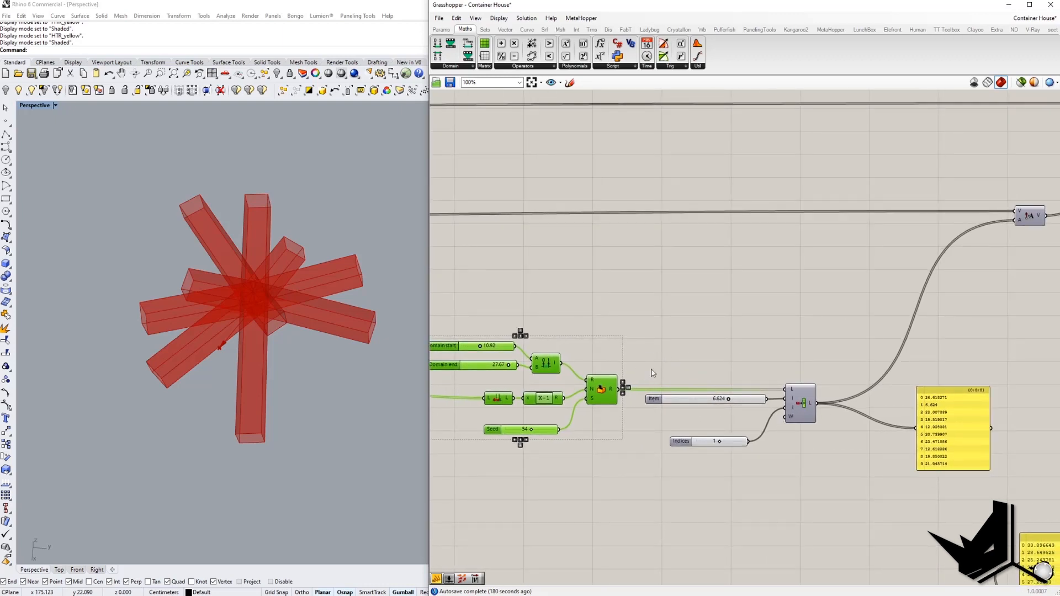
left_click(659, 357)
Add a panel above the Random component, wire the random values into it and resize it to show the whole list.
left_click(441, 579)
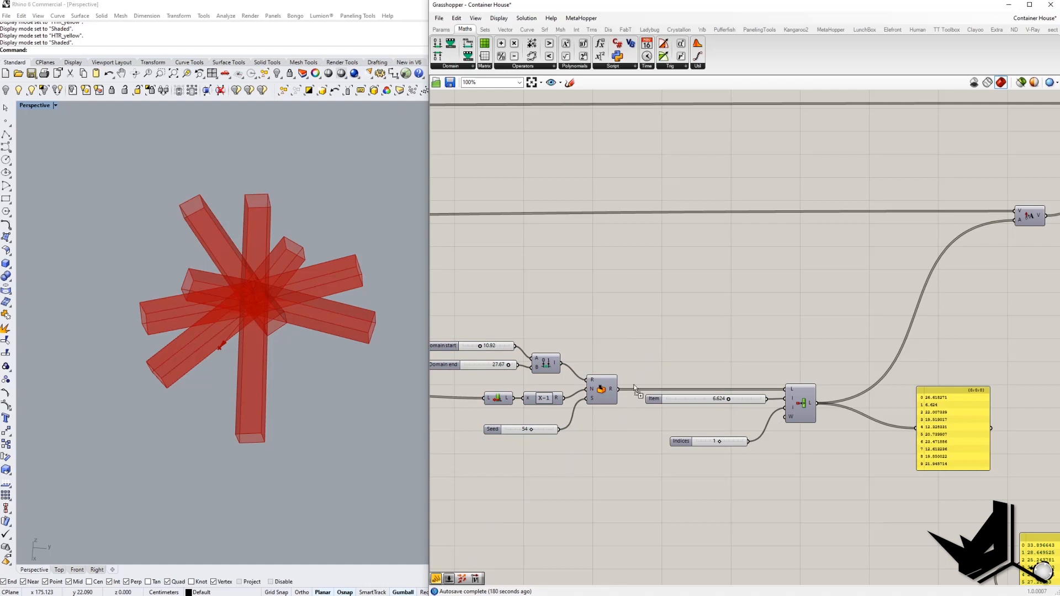
left_click(667, 326)
left_click_drag(620, 391, 668, 277)
left_click_drag(718, 316, 742, 349)
right_click_drag(577, 377, 658, 377)
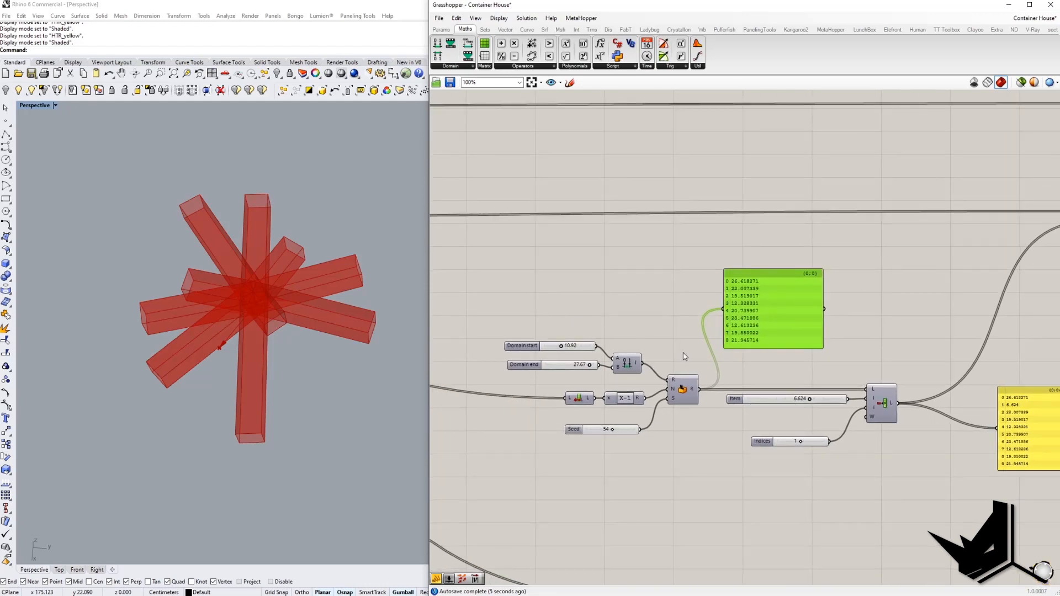
Compare the random values in the new panel with the list in the panel after Insert Items.
right_click_drag(835, 365, 739, 355)
right_click_drag(958, 404, 932, 407)
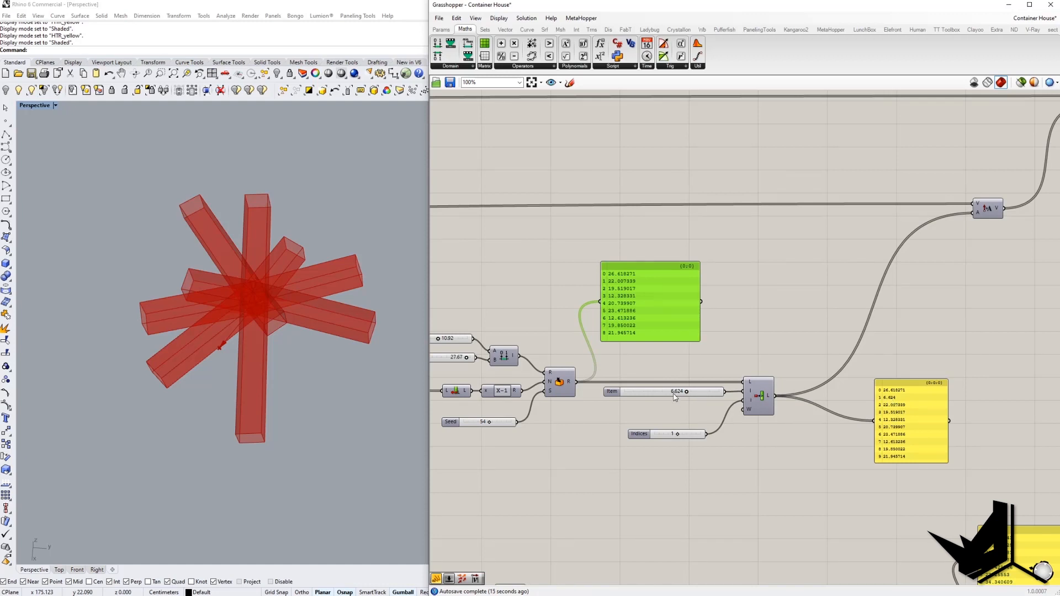
left_click(884, 402)
left_click(902, 362)
right_click_drag(801, 401, 873, 412)
right_click_drag(938, 403, 894, 396)
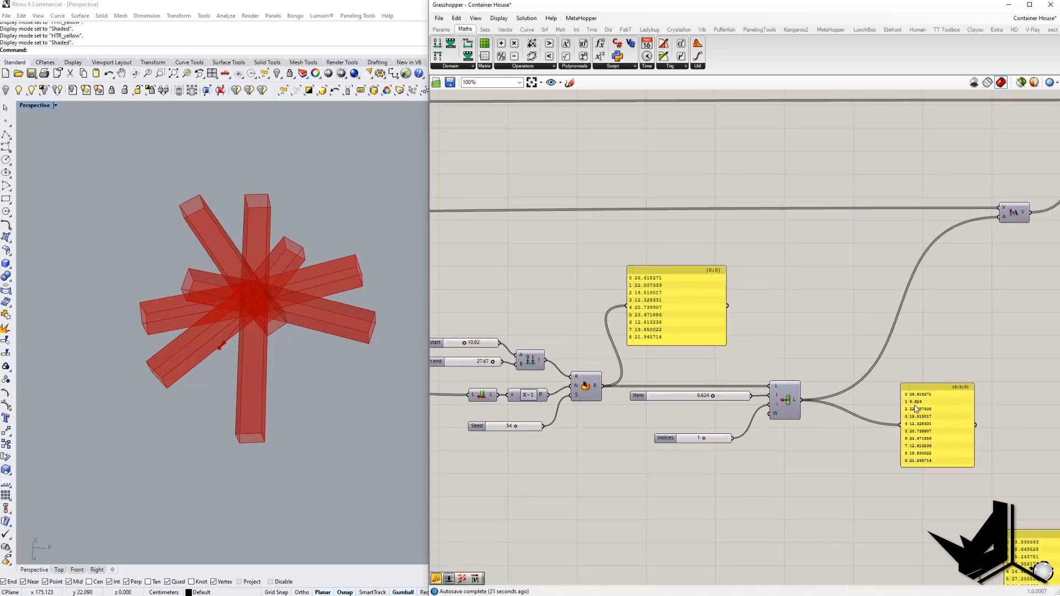
Move the Item slider slightly down and enclose it in its own group.
left_click(784, 405)
left_click(676, 398)
left_click_drag(685, 399, 685, 407)
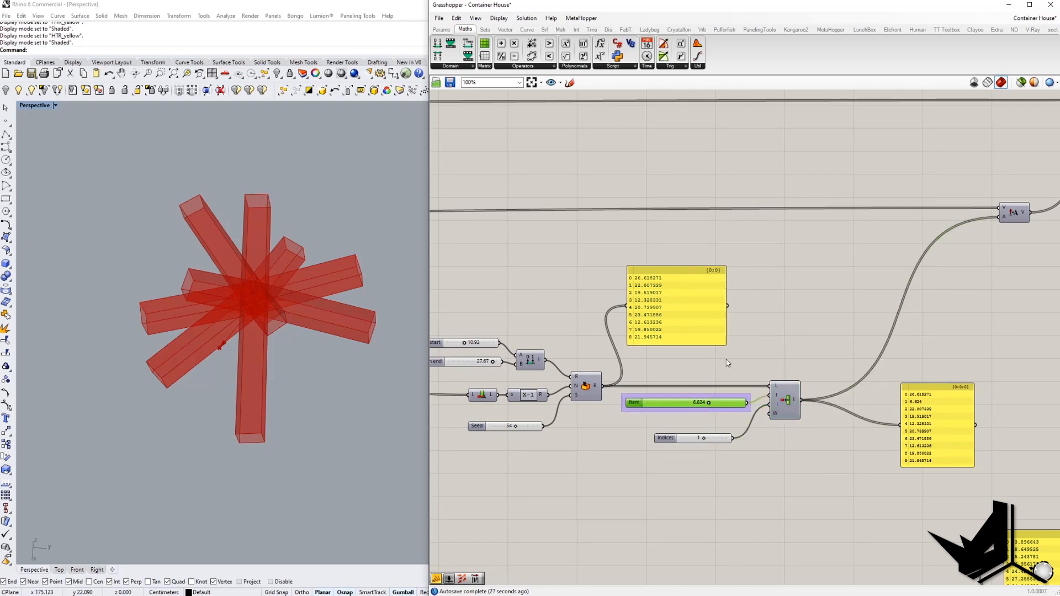
left_click(729, 363)
mouse_move(755, 362)
right_mouse_down()
mouse_move(773, 353)
mouse_move(783, 368)
mouse_move(774, 362)
right_mouse_up()
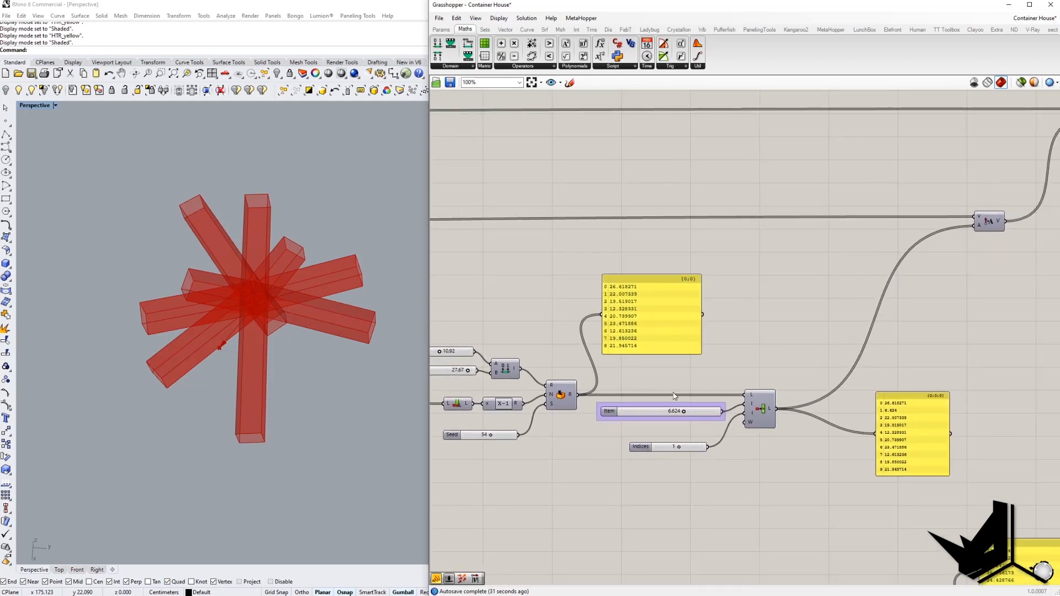
Try Seed values of 52 and 41 for the random extrusion lengths.
right_click_drag(607, 365, 725, 368)
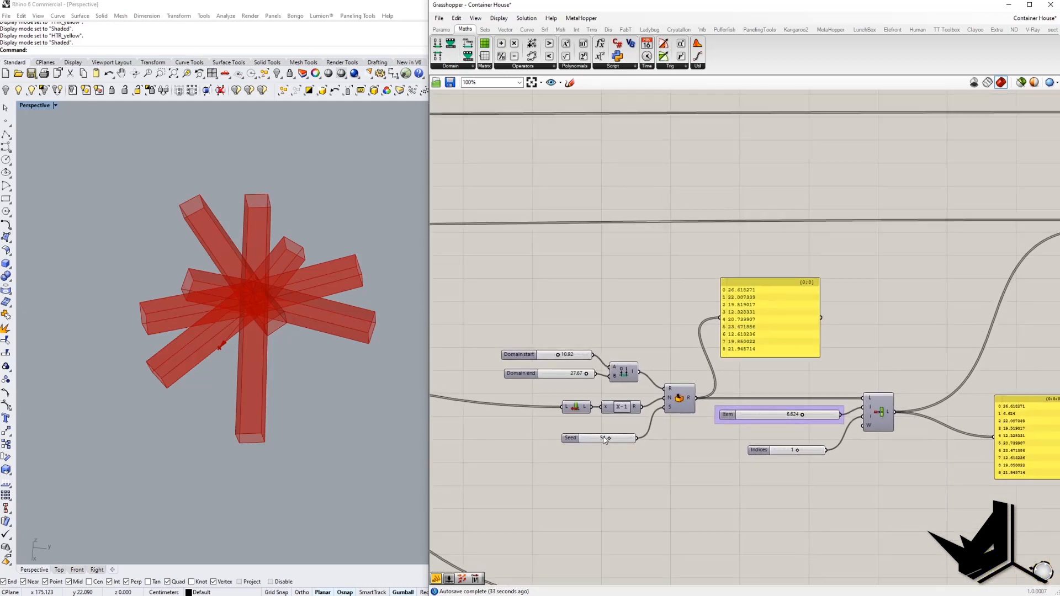
left_click_drag(610, 440, 610, 441)
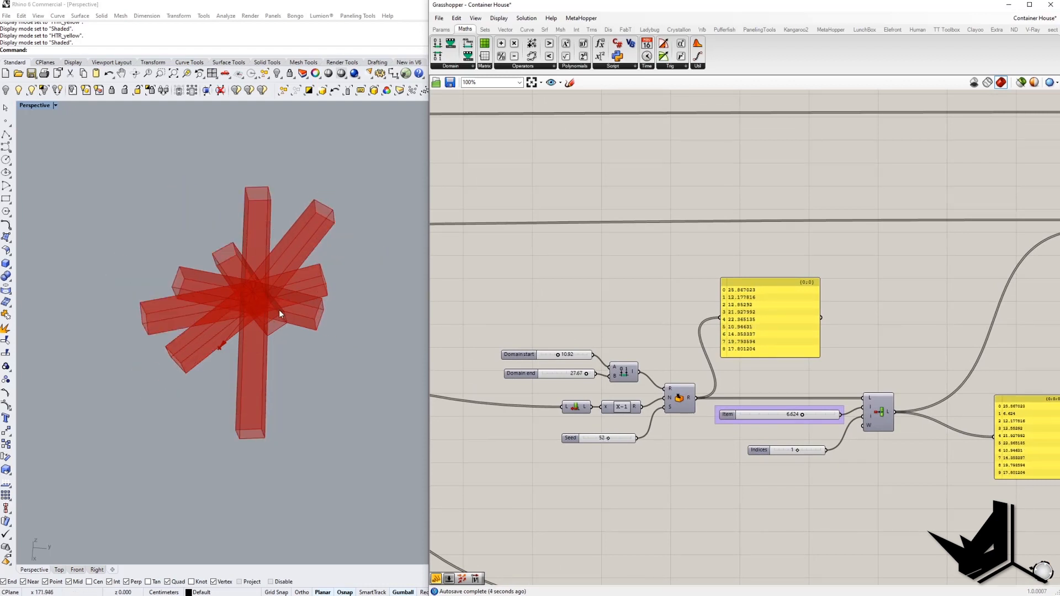
left_click_drag(608, 438, 603, 441)
Reduce the inserted Item value to see its effect on the volumes, and restore it to 6.624.
right_click_drag(803, 419, 788, 424)
mouse_move(789, 424)
left_mouse_down()
mouse_move(829, 425)
mouse_move(771, 422)
left_mouse_up()
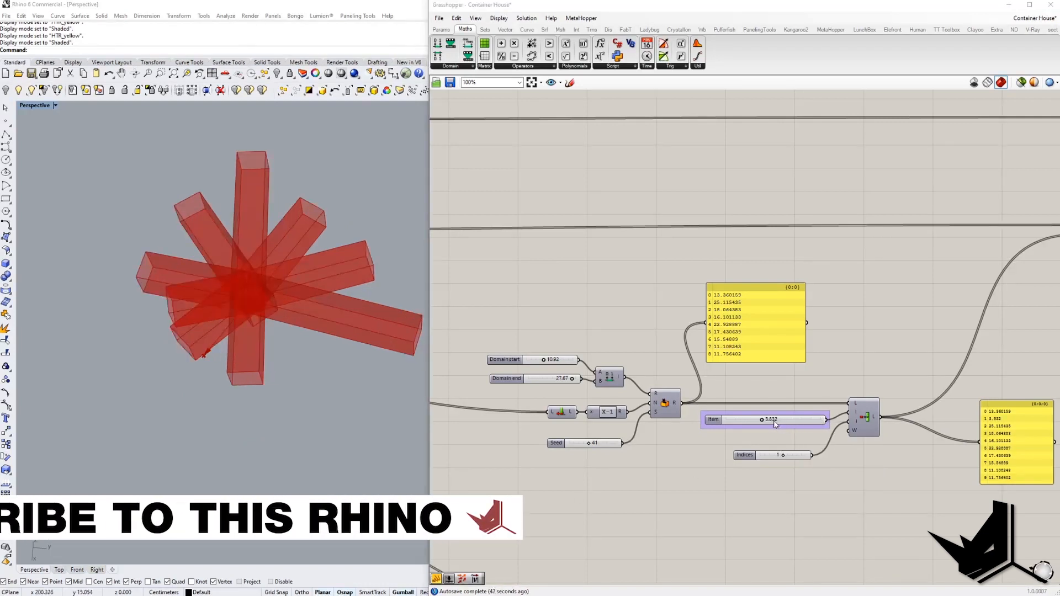
double_click(774, 421)
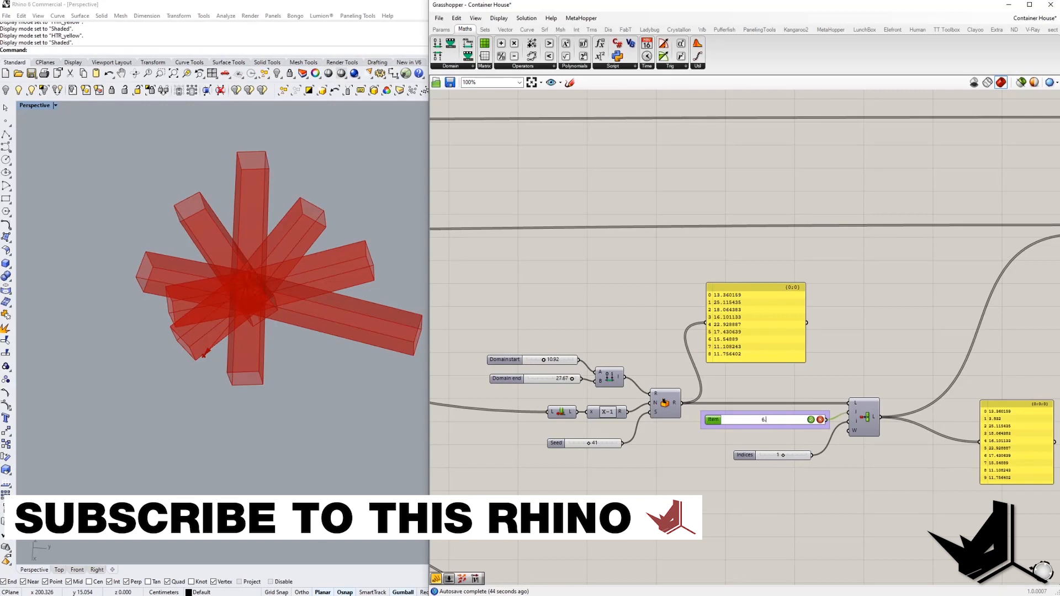
type("6.624")
key("Return")
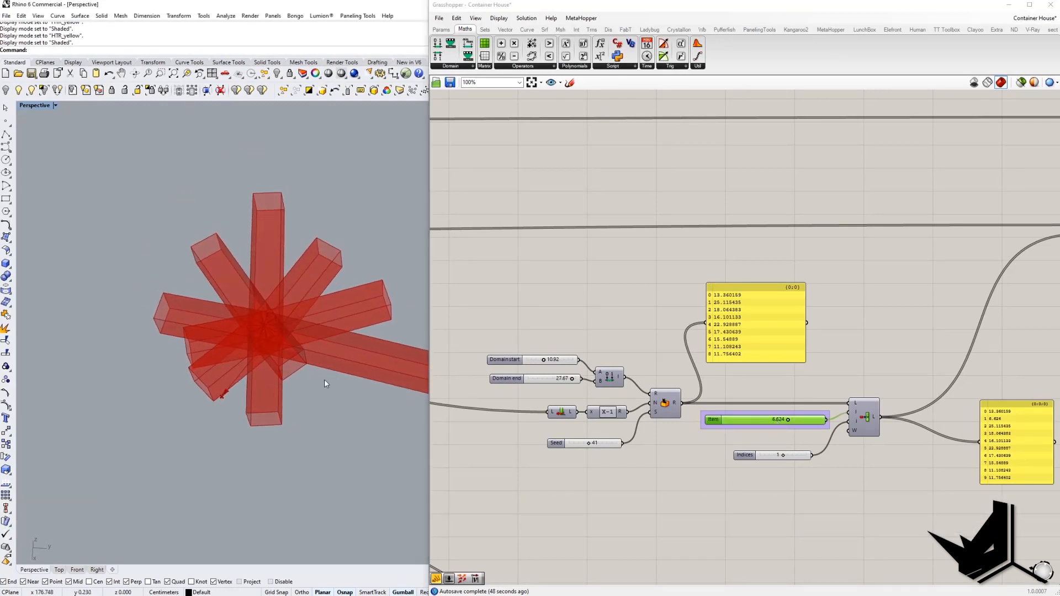
Inspect the volumes up close, compare them with the reference photo 1.jpg in Photos, and minimise the photo.
scroll(295, 355, "up", 3)
scroll(297, 364, "down", 3)
mouse_move(225, 595)
left_click(269, 584)
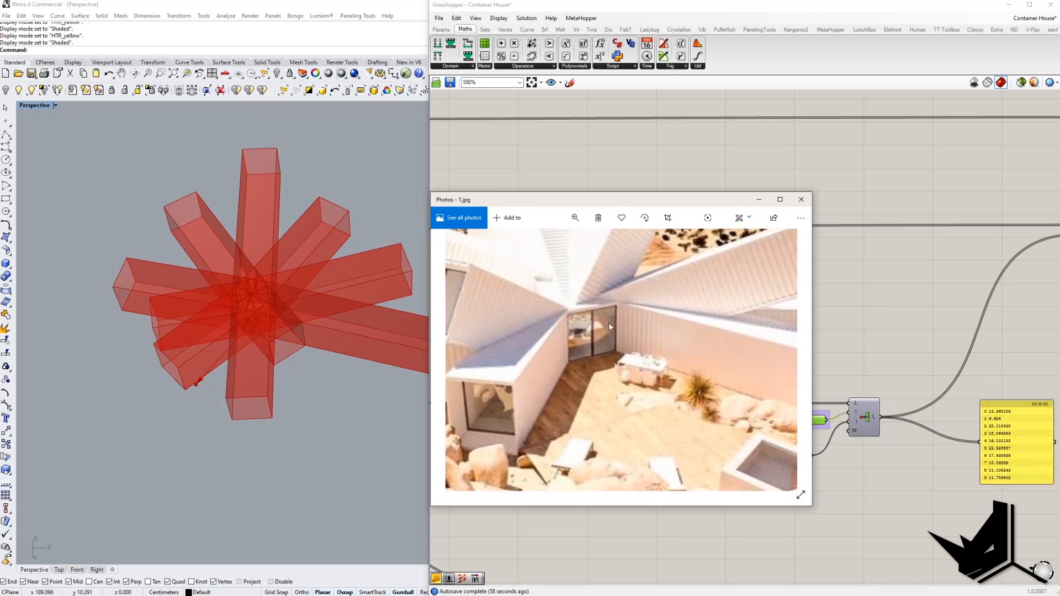
left_click(761, 201)
Set the Seed of the random extrusion lengths to 39.
right_click_drag(863, 366, 755, 355)
left_click(761, 405)
left_click(776, 343)
right_click_drag(827, 329, 901, 319)
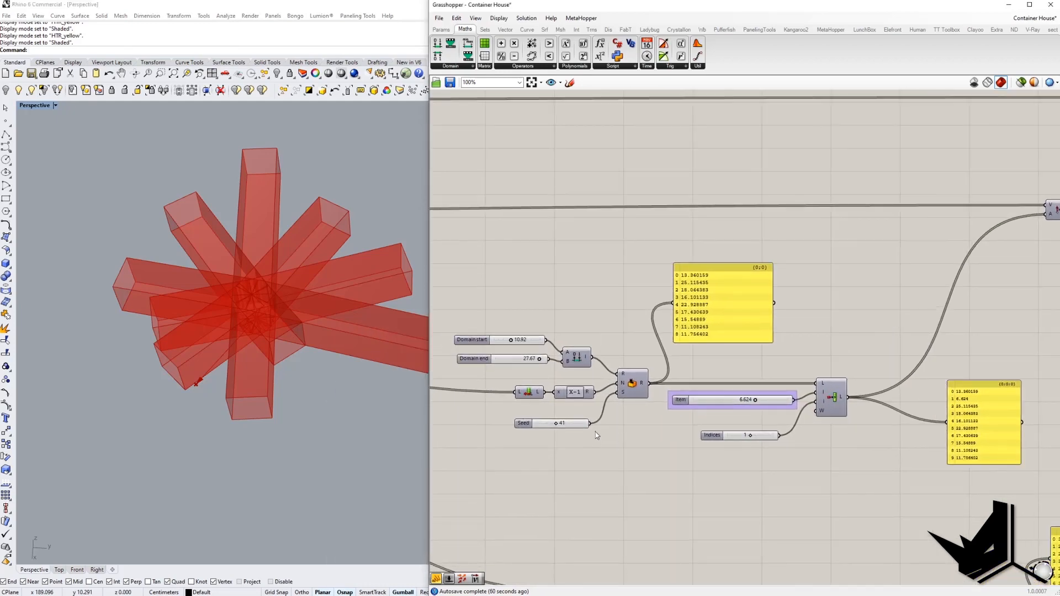
left_click_drag(562, 428, 558, 428)
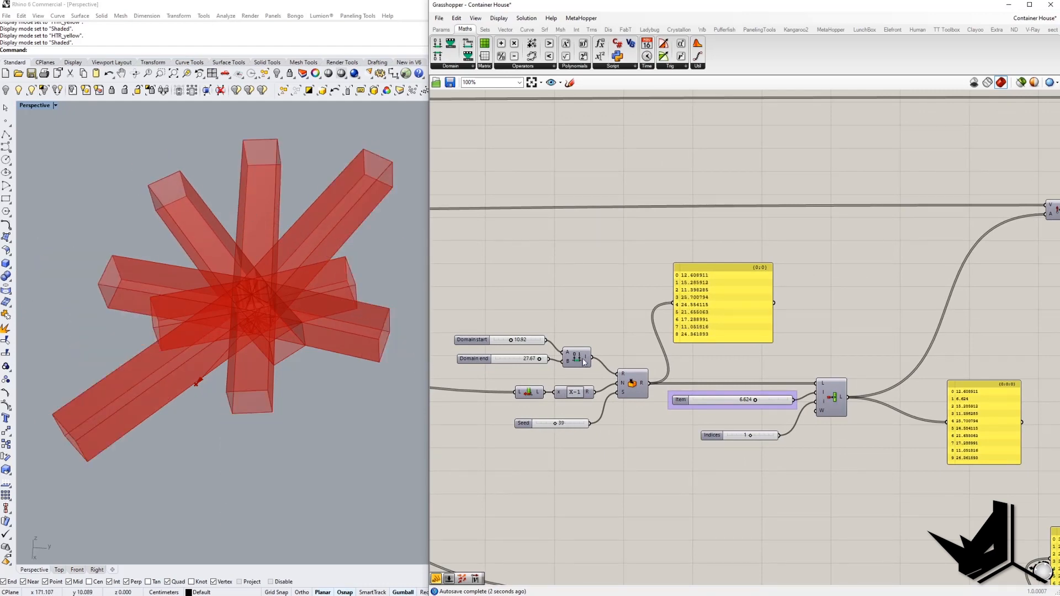
Hide the previews of the Extrude and Cap components at the end of the upper branch.
scroll(479, 472, "down", 3)
scroll(896, 302, "up", 3)
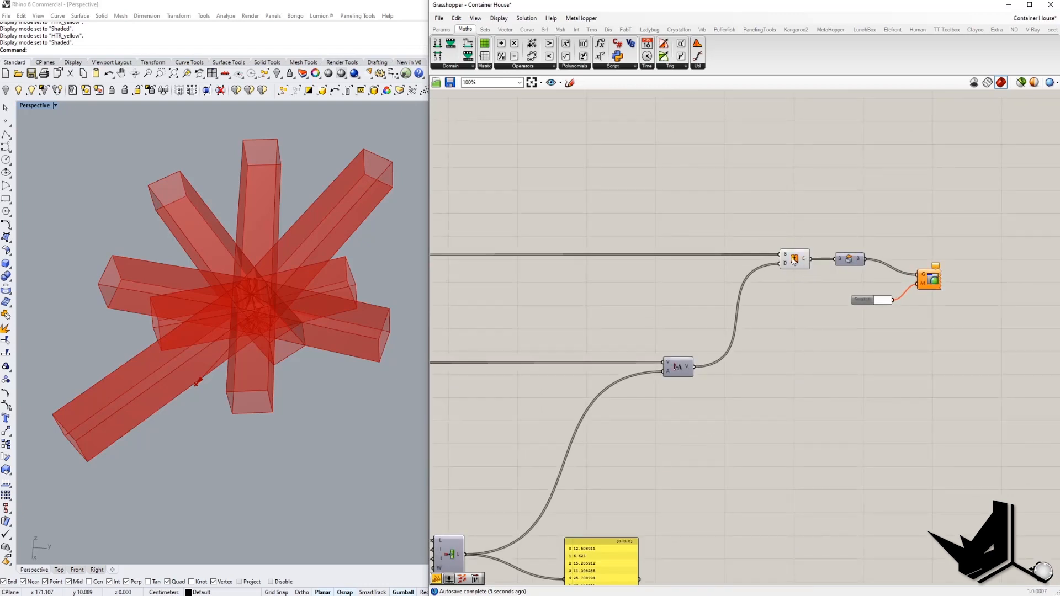
left_click(794, 260)
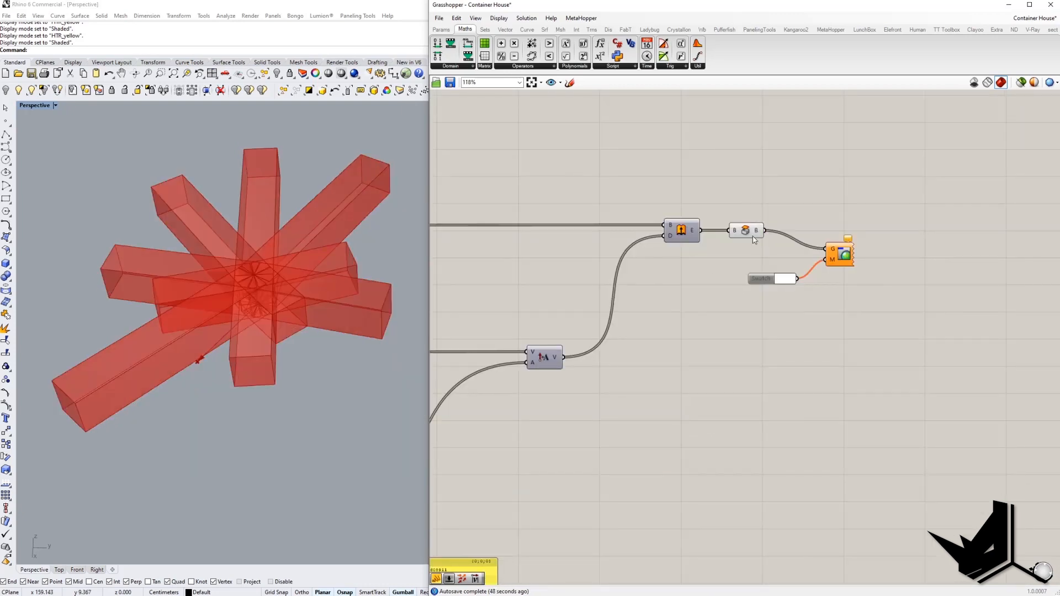
left_click(745, 230)
right_click(746, 230)
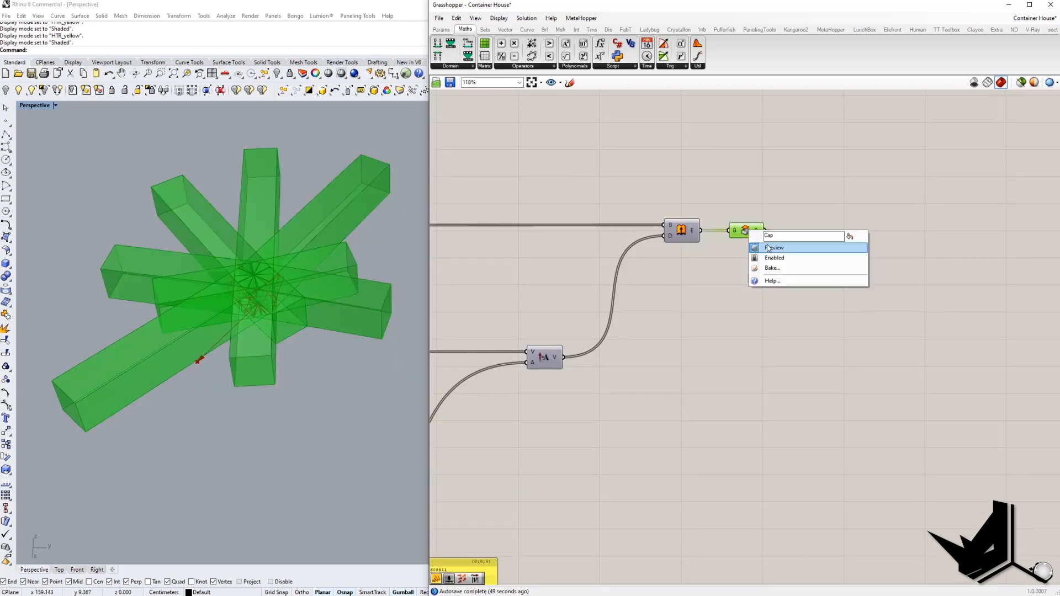
left_click(780, 266)
Follow the definition to the rotation component that feeds the split with the 0.243 ratio.
right_click_drag(755, 432, 717, 282)
scroll(718, 282, "down", 8)
right_click_drag(789, 386, 690, 357)
scroll(755, 395, "up", 6)
scroll(717, 365, "up", 4)
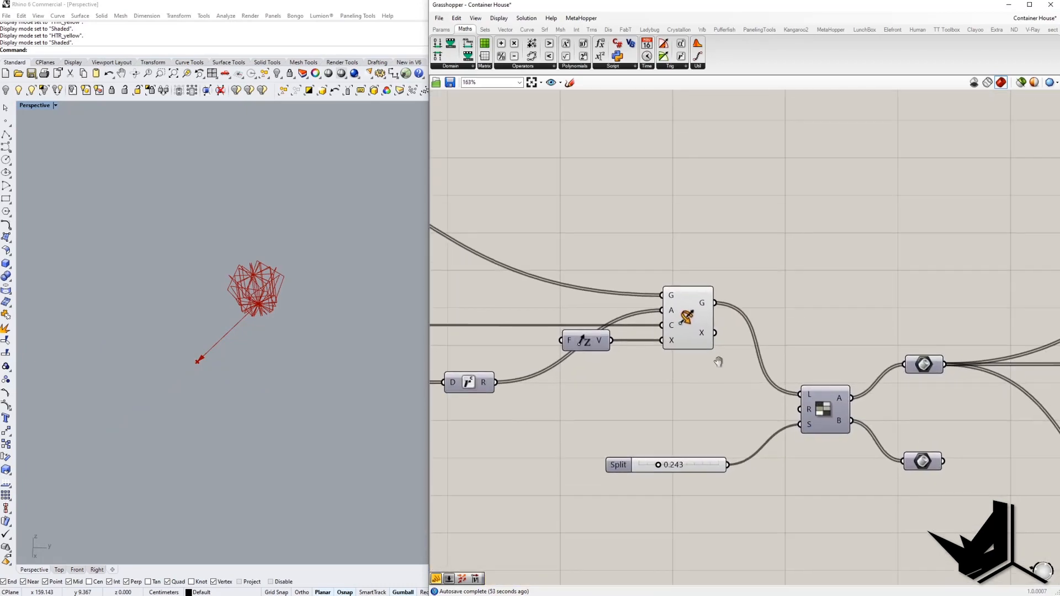
scroll(669, 352, "down", 4)
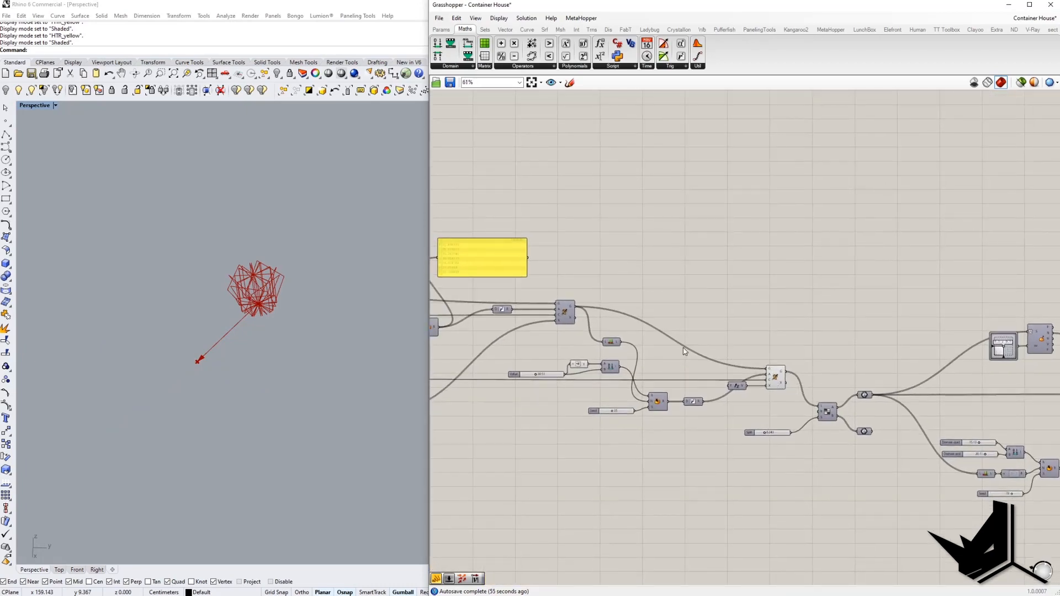
Select the secondary rotation component and examine its rotated rectangles in the Rhino viewport.
scroll(762, 387, "up", 3)
left_click(767, 389)
right_click_drag(708, 281, 854, 315)
right_click_drag(303, 256, 297, 282)
scroll(256, 296, "up", 6)
scroll(257, 298, "up", 2)
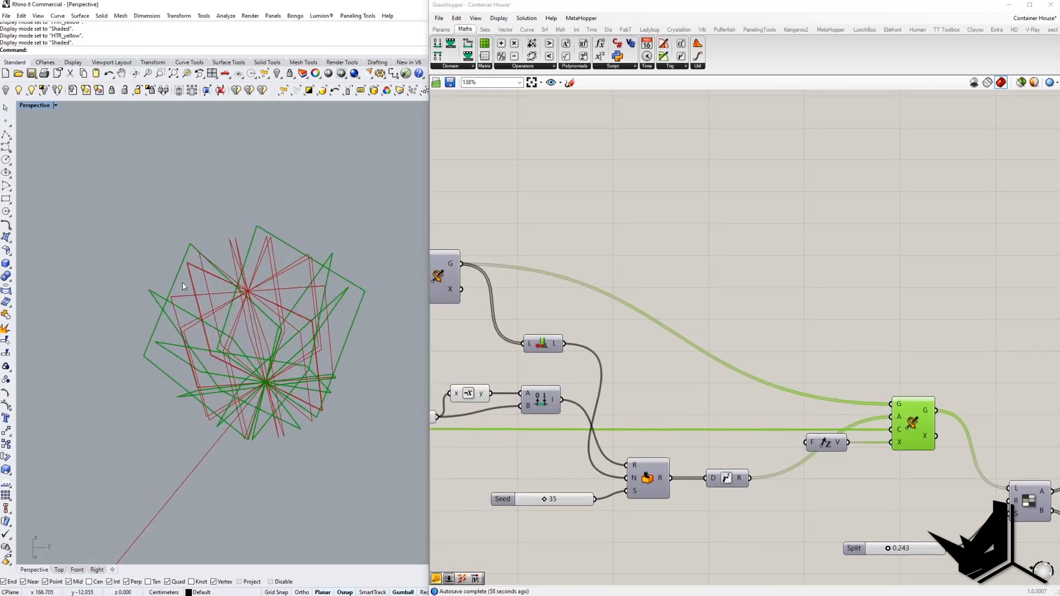
Hide the preview of the upstream Rotate 3D component whose rectangles are listed in the neighbouring panel.
scroll(769, 352, "down", 5)
scroll(733, 367, "up", 1)
right_click_drag(579, 358, 880, 379)
scroll(873, 379, "down", 5)
right_click_drag(587, 333, 866, 367)
scroll(866, 366, "down", 2)
scroll(802, 298, "up", 8)
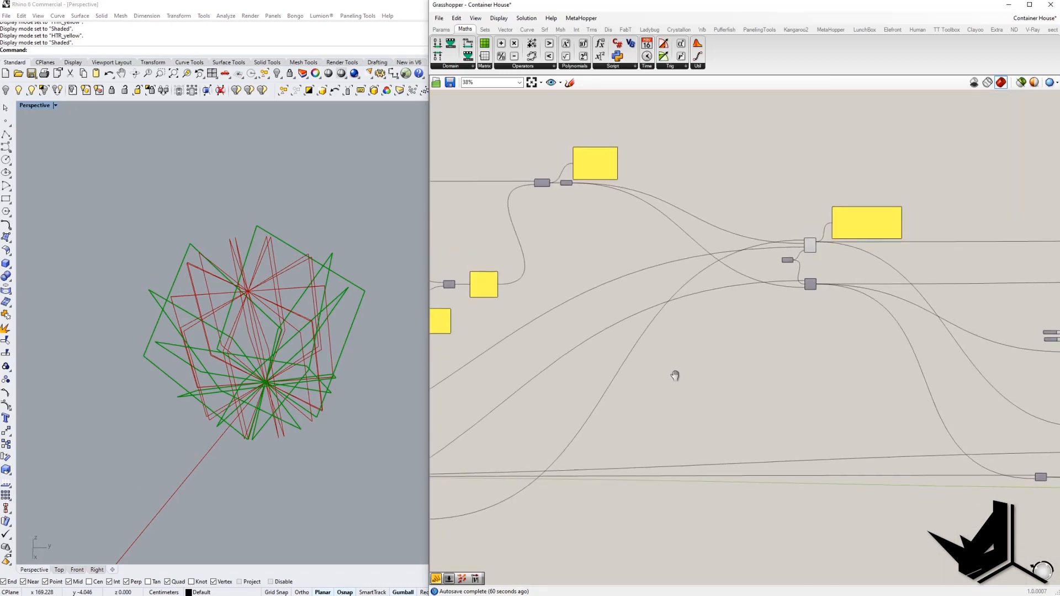
left_click(736, 285)
right_click(736, 291)
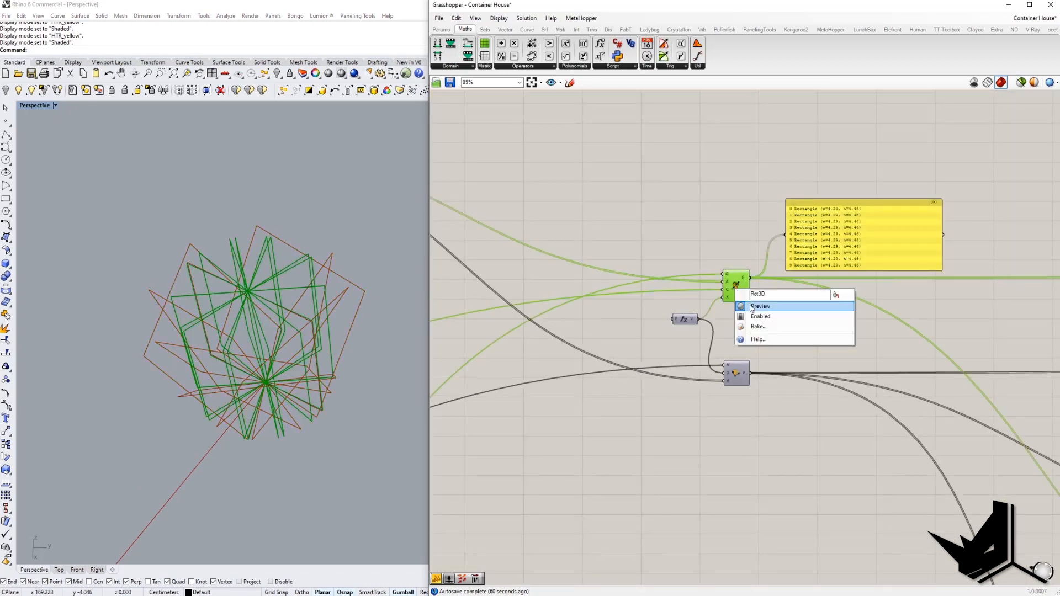
left_click(752, 308)
Add a panel to the geometry output of the secondary rotation component and enlarge it to list the rectangles.
scroll(684, 394, "down", 8)
scroll(684, 394, "up", 10)
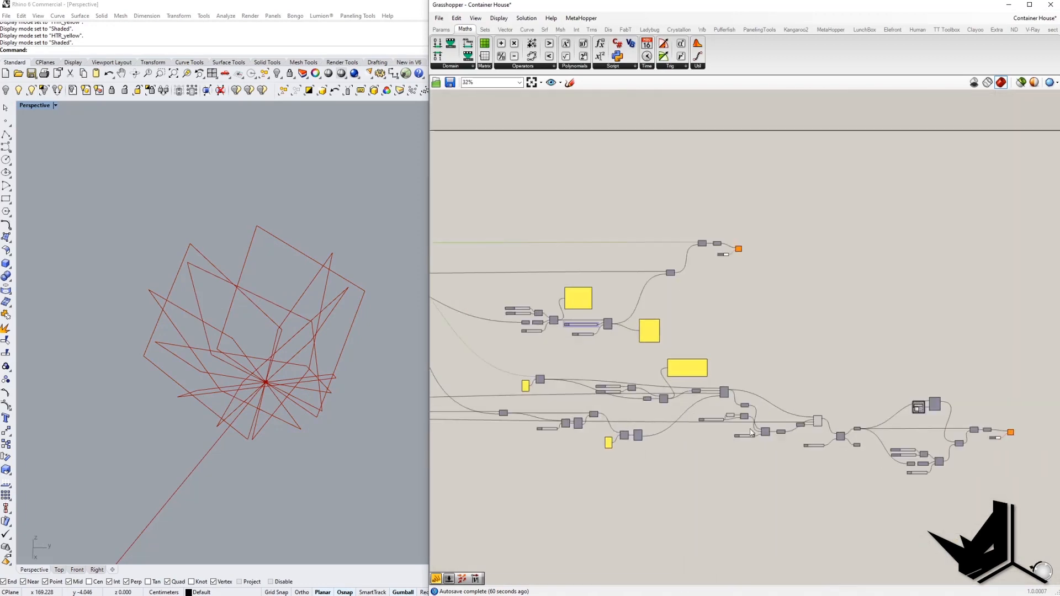
left_click(622, 375)
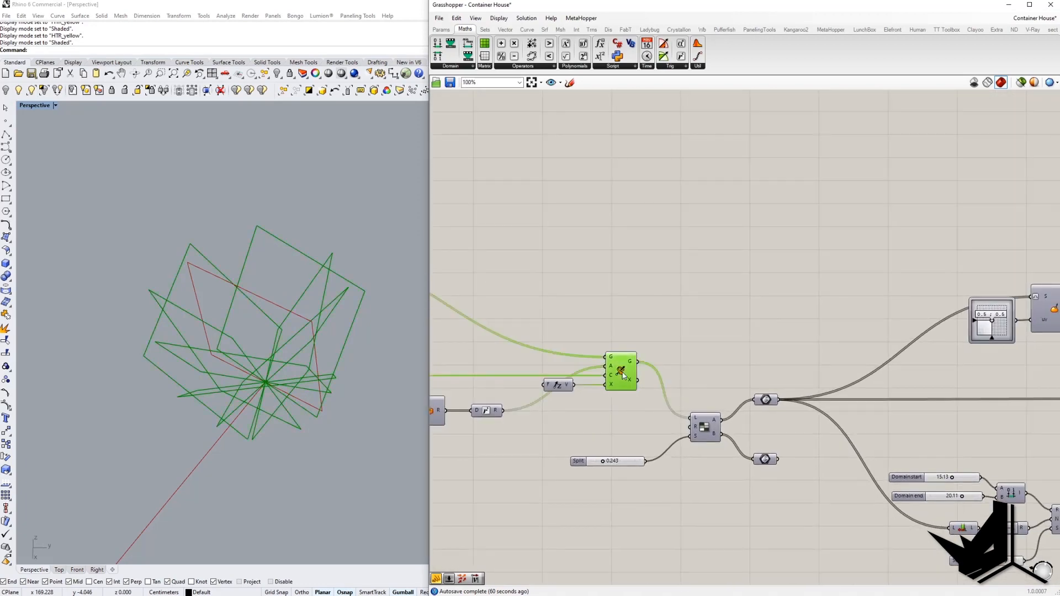
left_click(438, 582)
left_click(721, 316)
left_click_drag(638, 363, 684, 278)
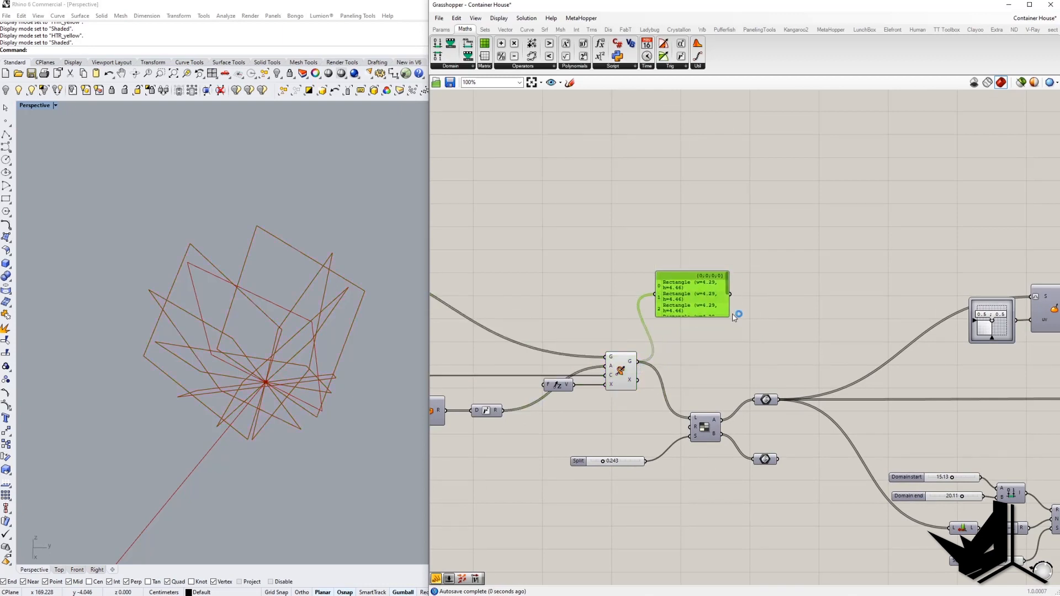
left_click_drag(730, 317, 813, 334)
left_click_drag(723, 283, 743, 311)
right_click_drag(301, 379, 284, 377, "shift")
scroll(284, 375, "down", 5)
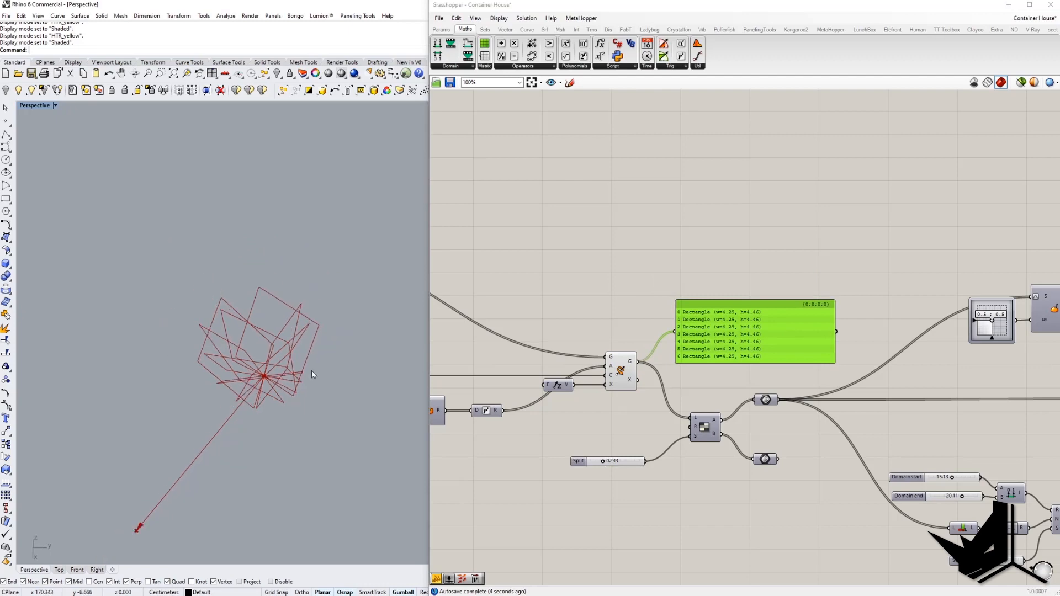
Add a panel below the split component and connect its B output to it.
right_click_drag(700, 384, 631, 388)
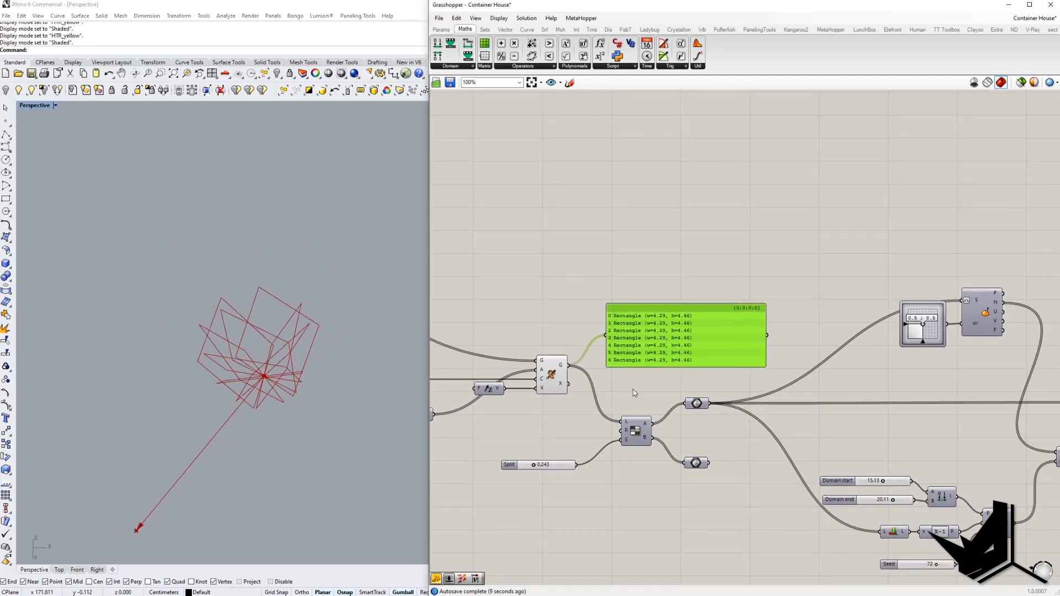
right_click_drag(631, 388, 637, 371)
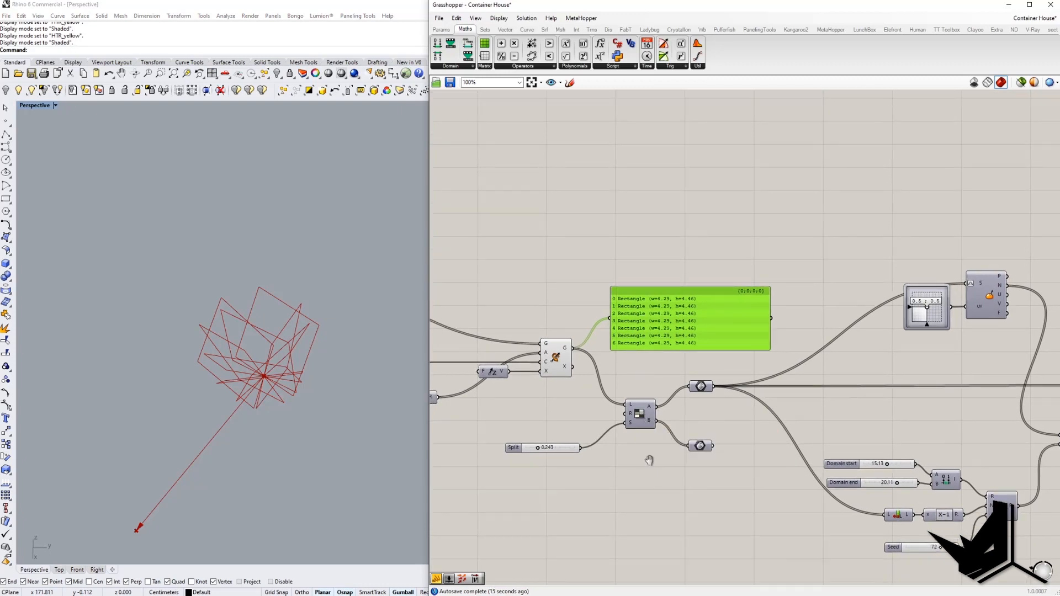
right_click_drag(651, 470, 650, 462)
left_click(437, 580)
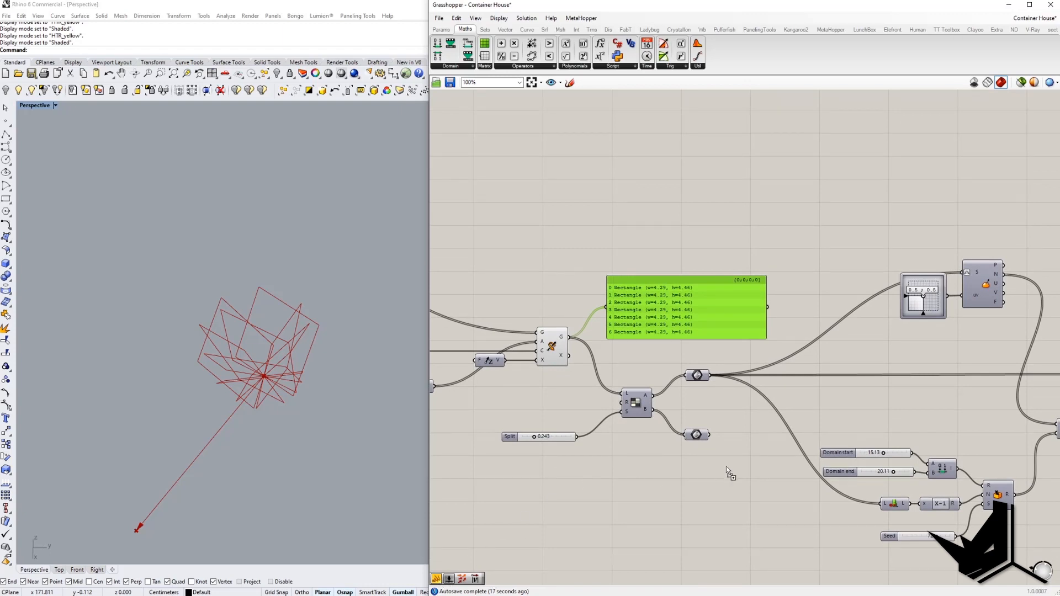
left_click(715, 469)
left_click_drag(654, 410, 679, 469)
mouse_move(750, 490)
left_mouse_down()
mouse_move(792, 476)
mouse_move(743, 467)
mouse_move(736, 485)
left_mouse_up()
left_click(730, 464)
Add a second panel for the split's A output and arrange it above the B panel.
left_click_drag(438, 579, 575, 476)
mouse_move(653, 396)
left_mouse_down()
mouse_move(538, 481)
mouse_move(599, 480)
mouse_move(817, 573)
mouse_move(789, 558)
left_mouse_up()
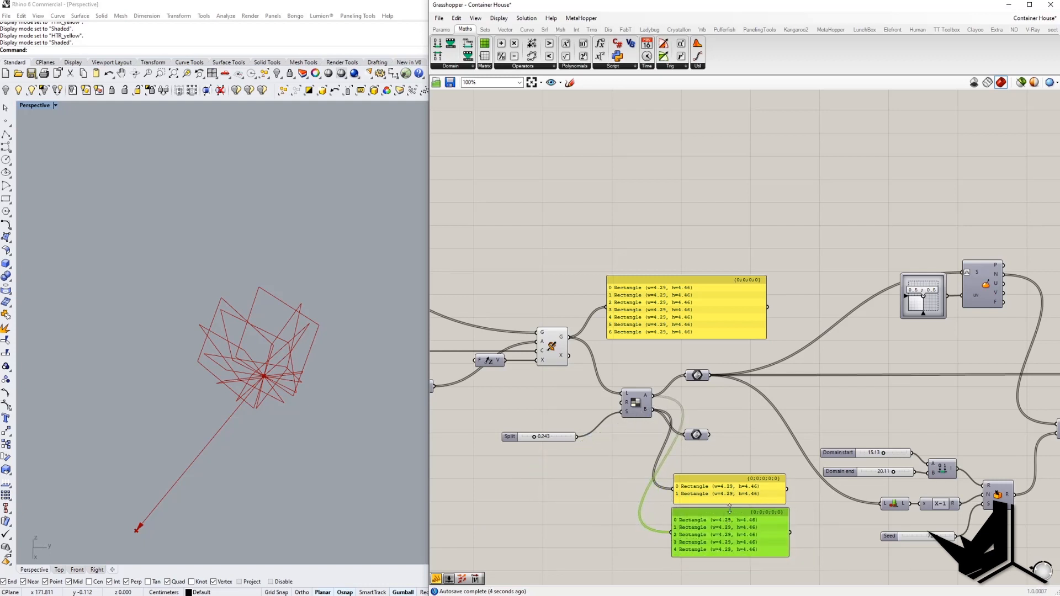
left_click_drag(730, 515, 739, 430)
left_click_drag(712, 478, 713, 513)
left_click_drag(714, 438, 703, 465)
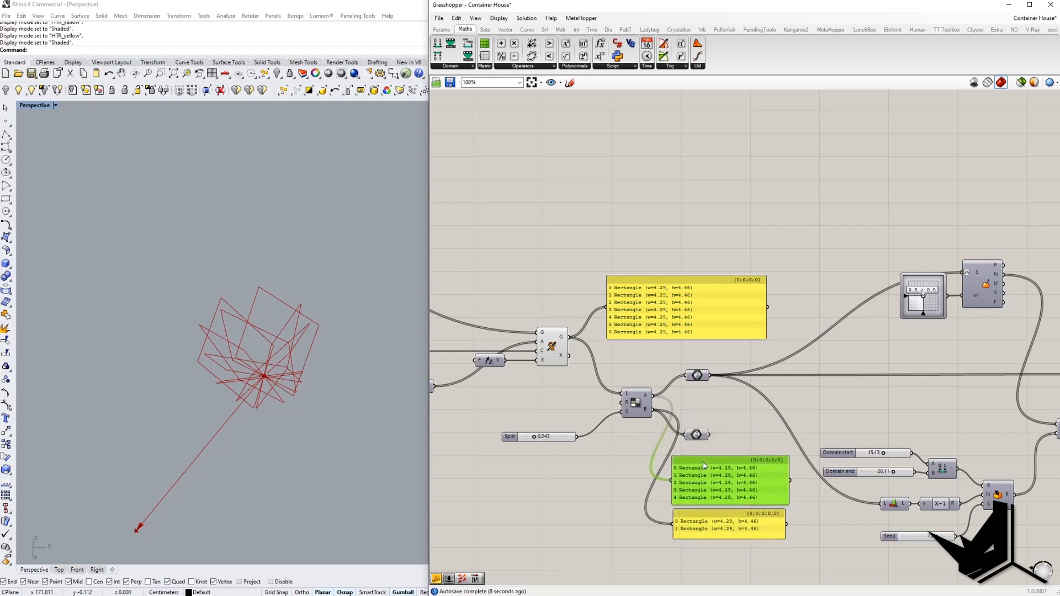
Turn on the preview of the Extrude component at the end of the lower branch.
right_click_drag(742, 422, 662, 433)
scroll(663, 433, "down", 1)
scroll(748, 422, "up", 4)
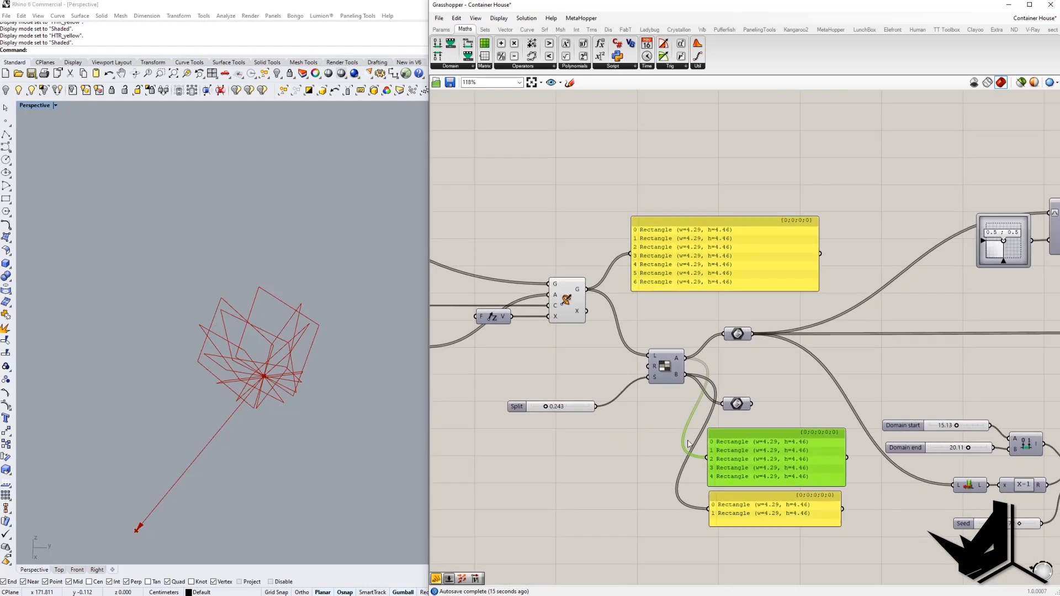
left_click(703, 444)
right_click_drag(951, 360, 757, 391)
scroll(895, 351, "down", 1)
right_click_drag(895, 350, 863, 346)
scroll(973, 362, "up", 2)
right_click(1001, 359)
left_click(1026, 376)
Set the Split ratio of the secondary rectangles to 0.188.
scroll(343, 379, "down", 3)
right_click_drag(310, 384, 314, 391)
scroll(739, 391, "down", 2)
right_click_drag(696, 419, 816, 384)
scroll(704, 355, "up", 2)
mouse_move(710, 399)
right_mouse_down()
mouse_move(704, 384)
mouse_move(704, 414)
right_mouse_up()
right_click_drag(681, 372, 740, 363)
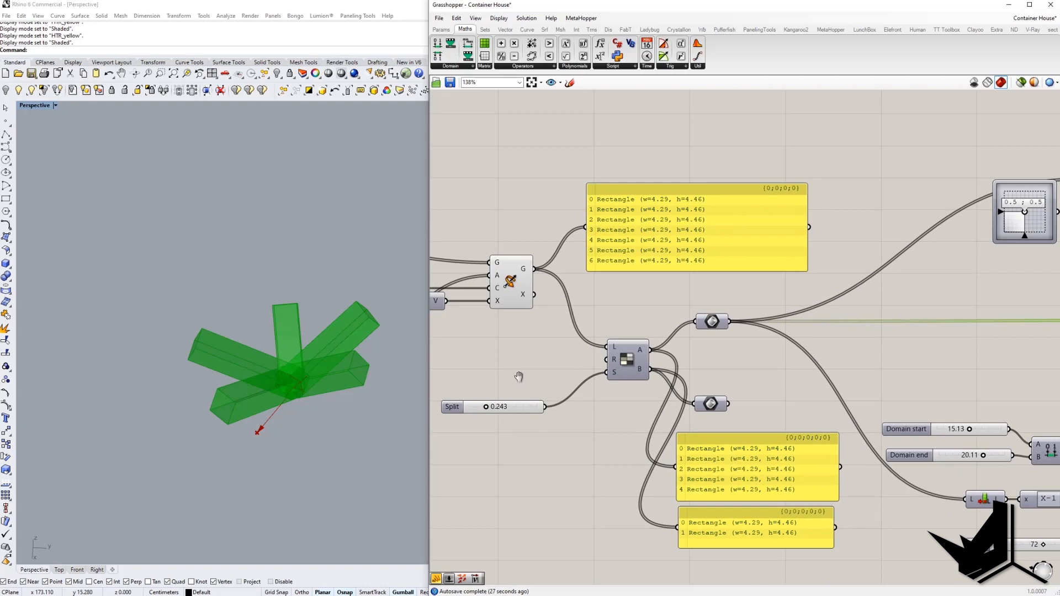
right_click_drag(517, 382, 546, 384)
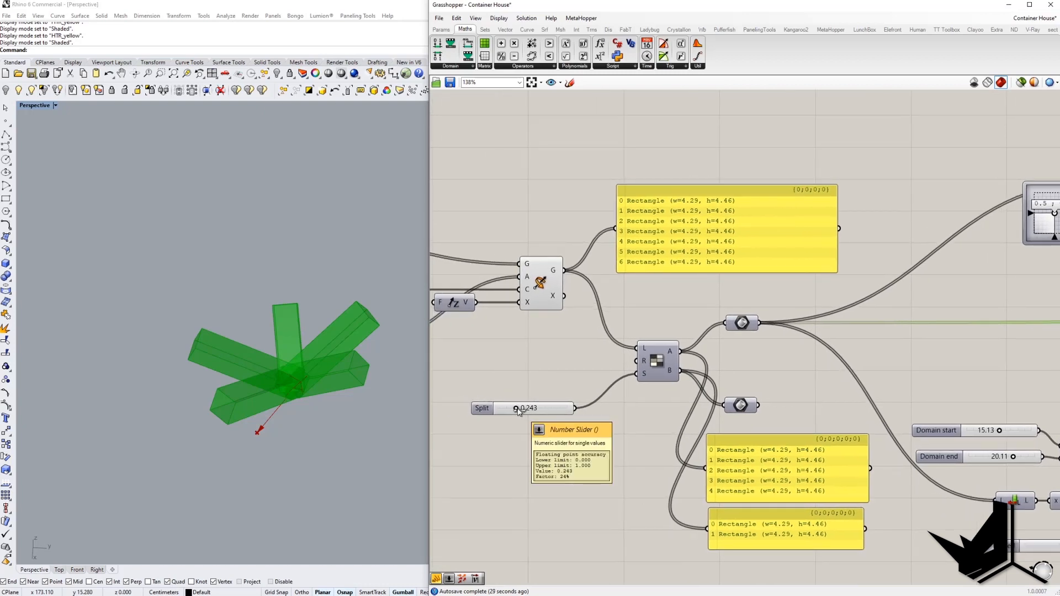
mouse_move(518, 412)
left_mouse_down()
mouse_move(534, 413)
mouse_move(517, 412)
left_mouse_up()
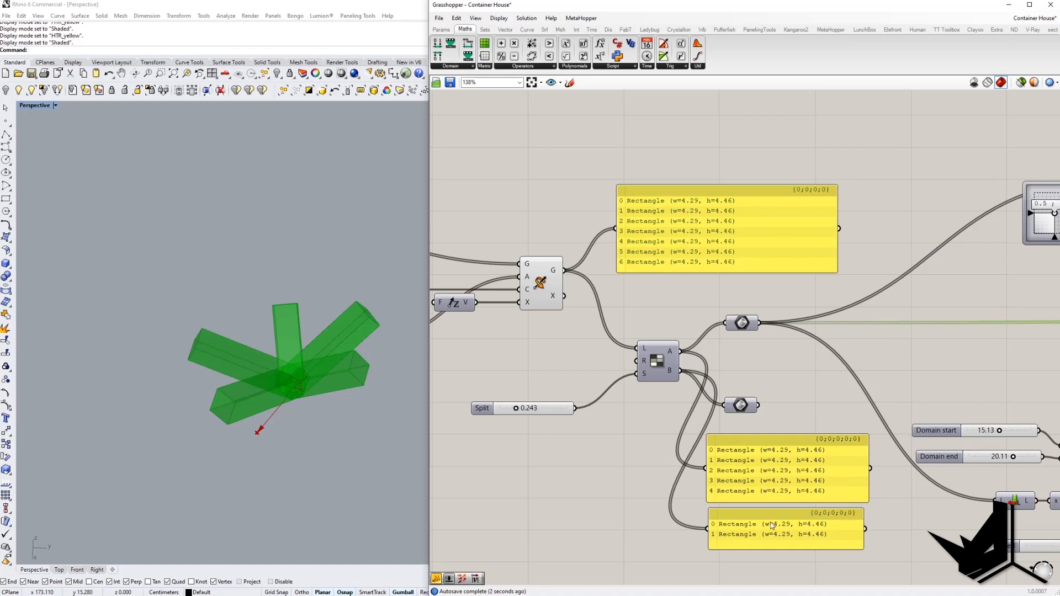
mouse_move(516, 409)
left_mouse_down()
mouse_move(553, 414)
mouse_move(513, 411)
left_mouse_up()
Hide the preview of the lower branch's Extrude component.
right_click_drag(843, 391, 599, 396)
scroll(602, 397, "down", 3)
right_click_drag(769, 387, 703, 359)
scroll(579, 354, "up", 2)
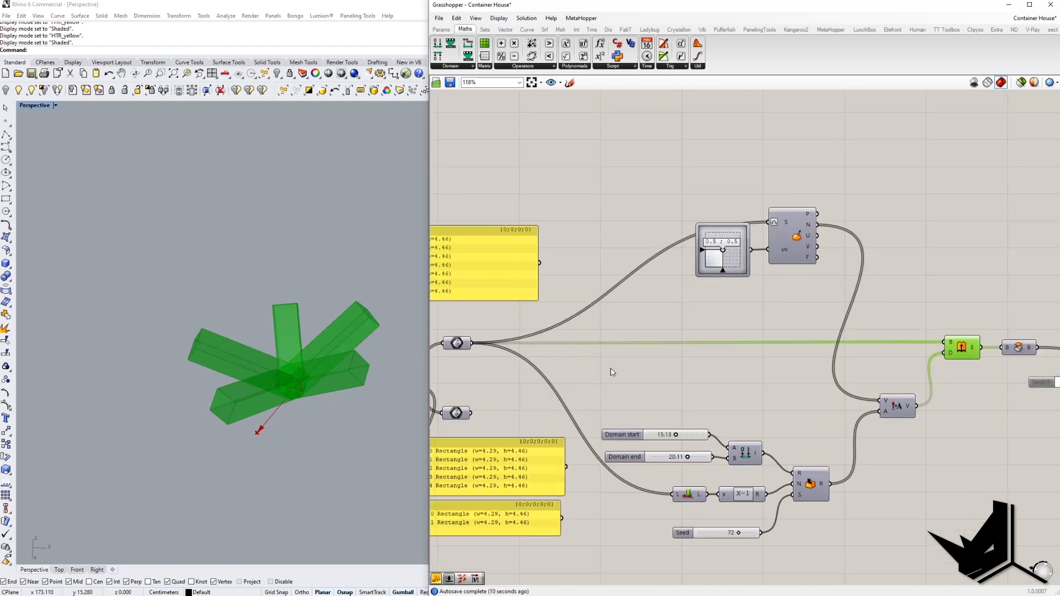
left_click(593, 362)
Turn on the preview of the Evaluate Surface component and inspect its normal output.
right_click_drag(601, 383, 767, 392)
right_click_drag(642, 399, 683, 396)
left_click_drag(634, 335, 724, 386)
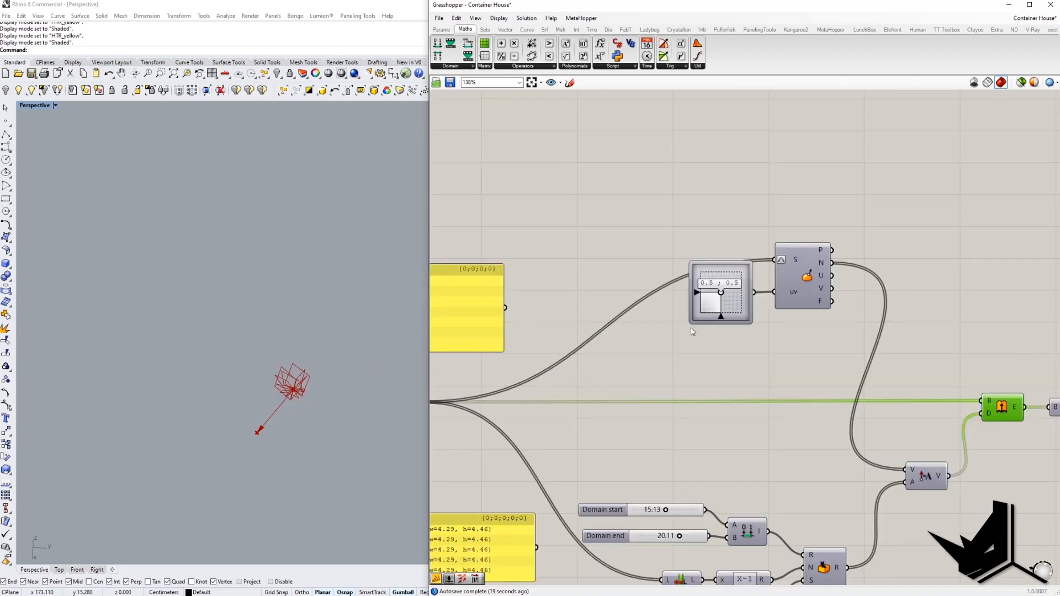
right_click_drag(793, 354, 741, 365)
left_click(746, 281)
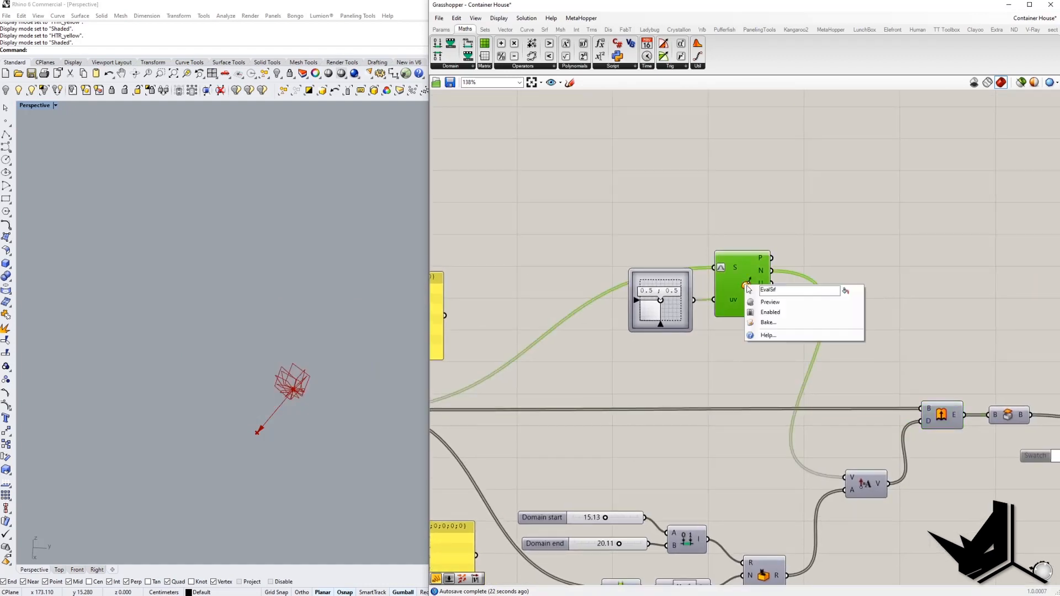
scroll(276, 359, "up", 3)
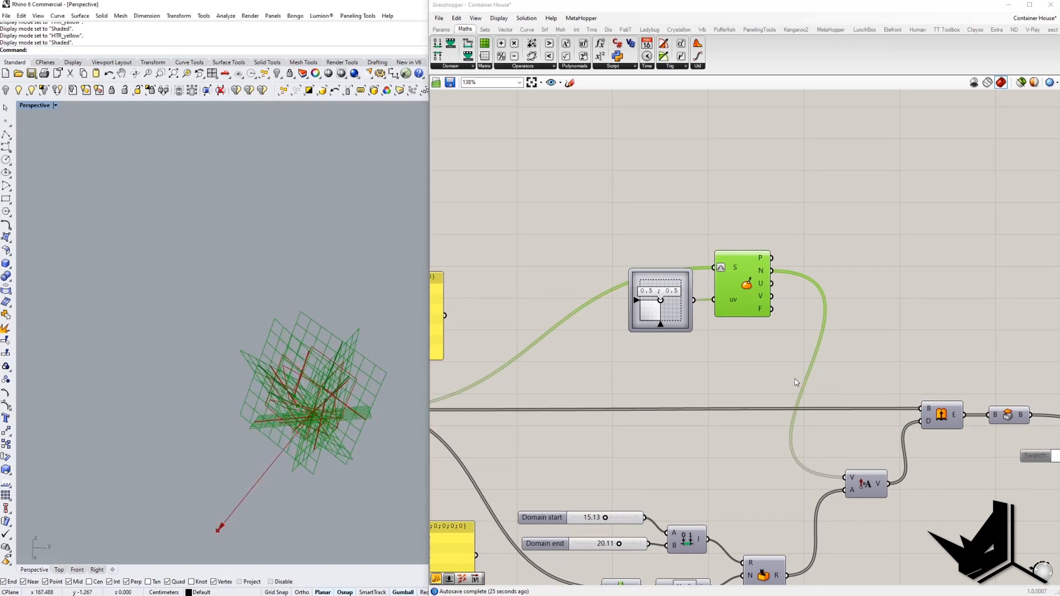
right_click_drag(861, 368, 851, 314)
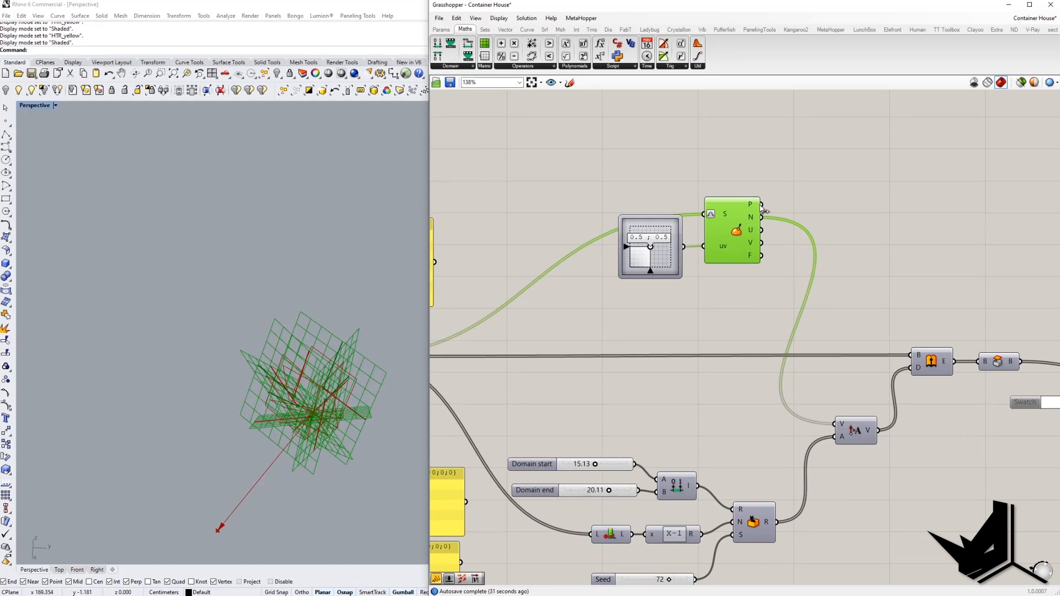
mouse_move(754, 218)
Examine the domain, list length, Seed and random components that supply the amplitude of the extrusion vectors.
right_click_drag(755, 319, 733, 273)
right_click_drag(749, 452, 847, 384)
left_click_drag(578, 328, 864, 495)
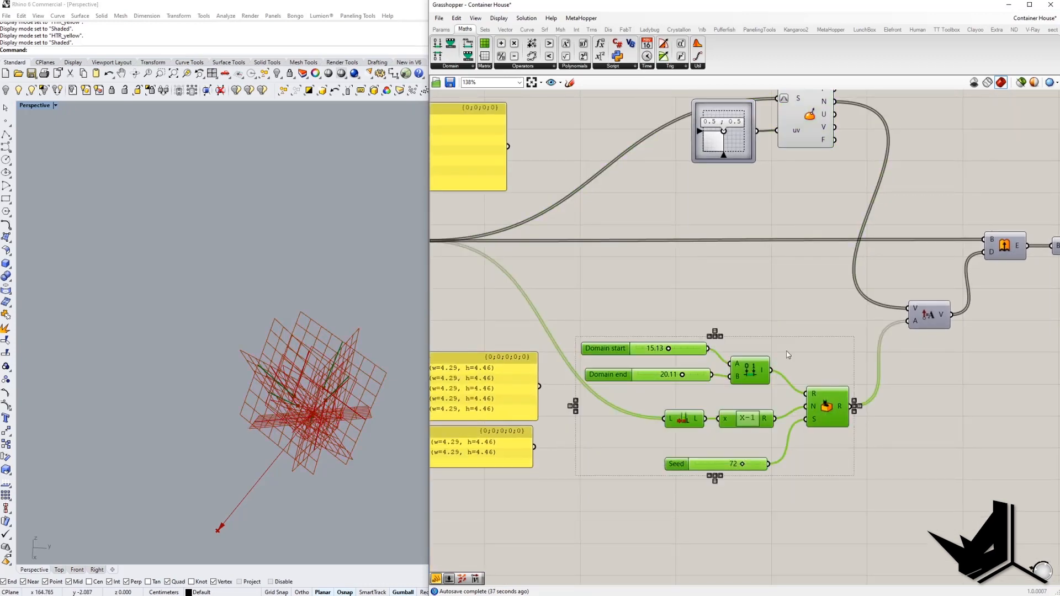
left_click(779, 334)
right_click_drag(800, 348, 802, 374)
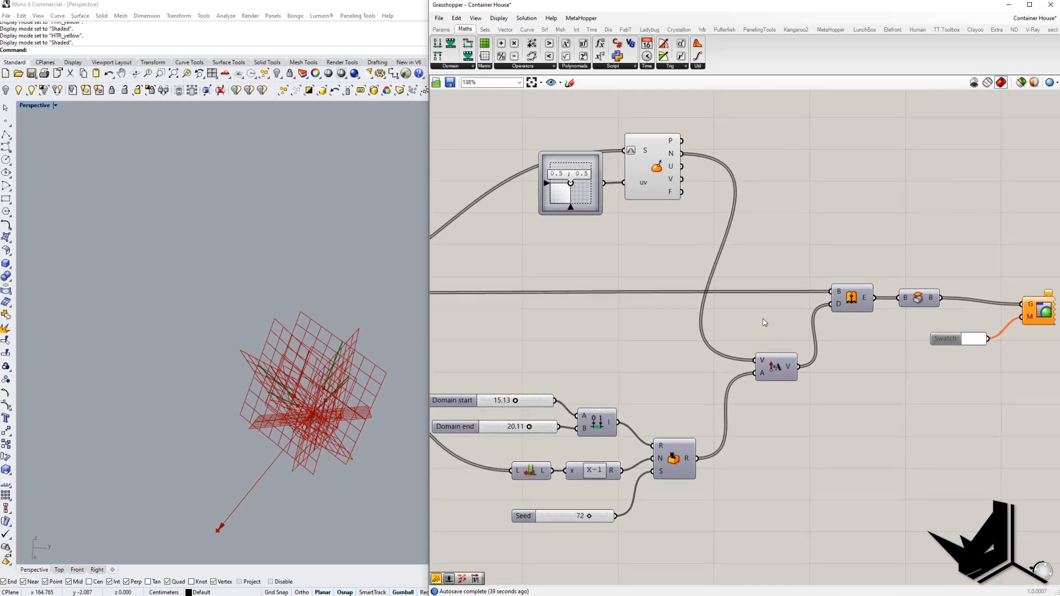
Show the preview of the Extrude component driven by the amplitude vectors and inspect the volumes in the viewport.
left_click_drag(806, 394, 806, 394)
left_click(856, 303)
right_click(858, 305)
left_click(888, 318)
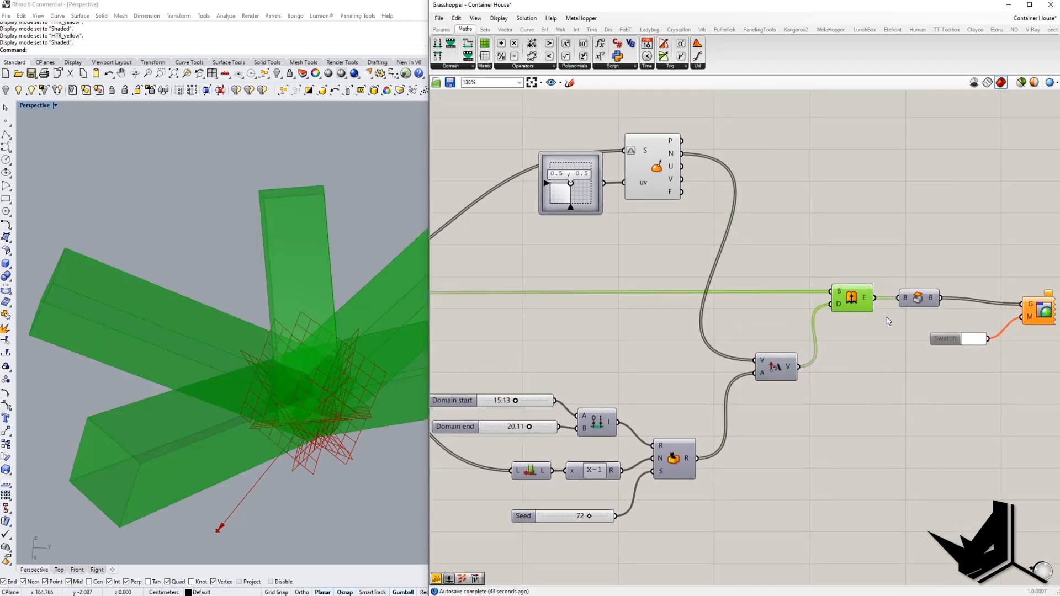
scroll(311, 407, "down", 5)
scroll(293, 403, "up", 3)
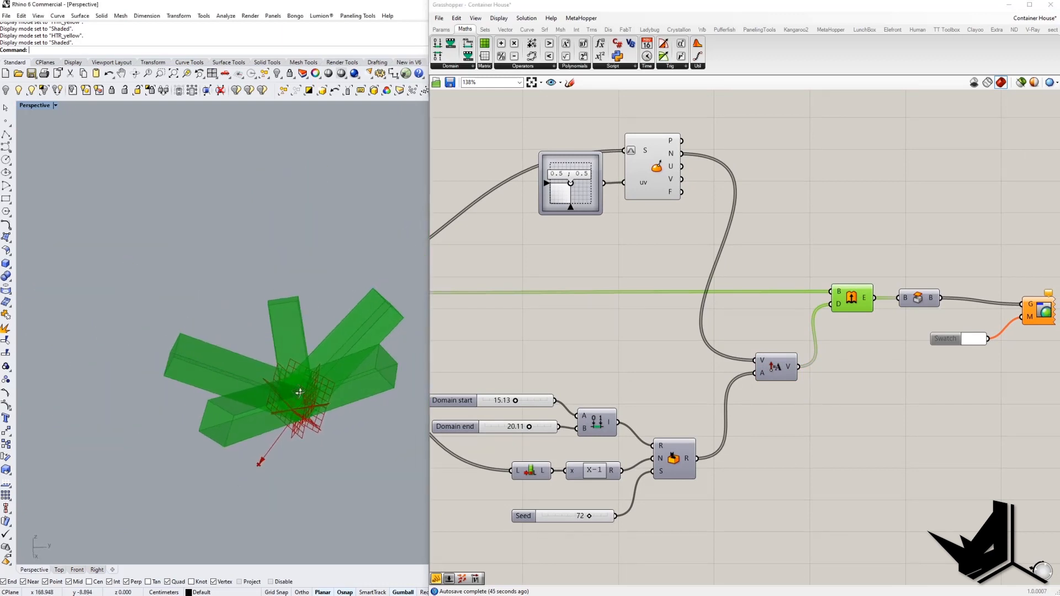
Hide the Evaluate Surface preview and set the Seed of the lower branch's random lengths to about 50.
right_click_drag(649, 388, 687, 361)
right_click(694, 165)
left_click(703, 183)
left_click(669, 247)
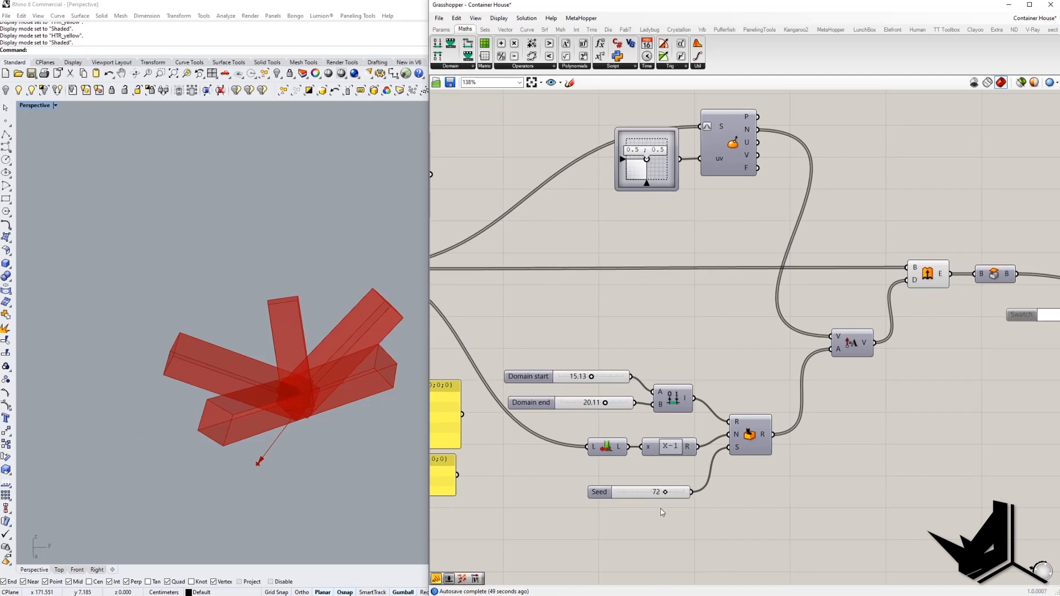
mouse_move(657, 494)
left_mouse_down()
mouse_move(672, 496)
mouse_move(641, 495)
mouse_move(653, 497)
left_mouse_up()
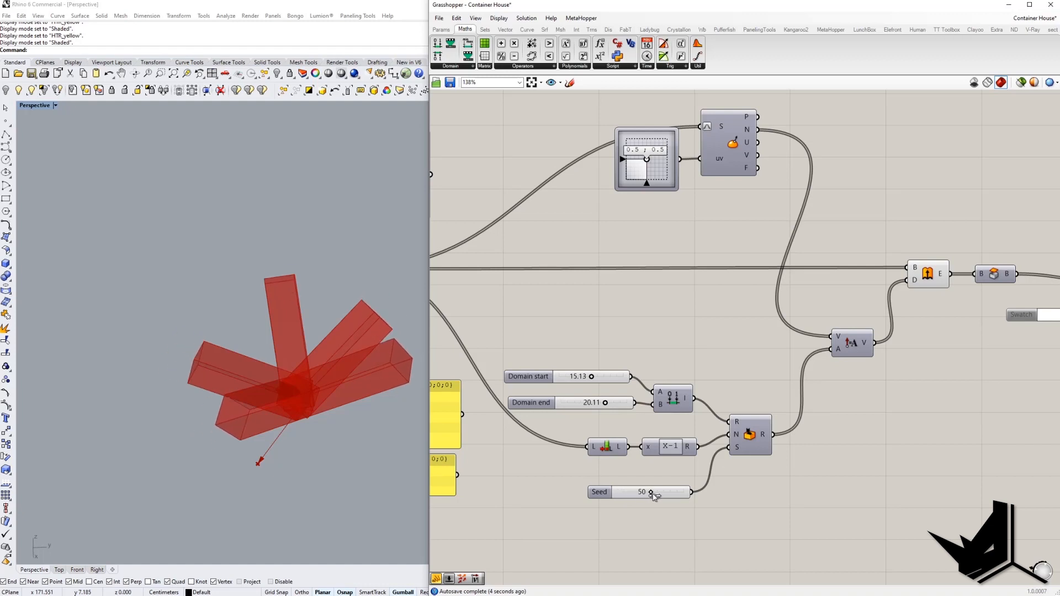
Hide the preview of the lower branch's Extrude component and show the Cap component's preview instead.
right_click_drag(969, 421, 712, 452)
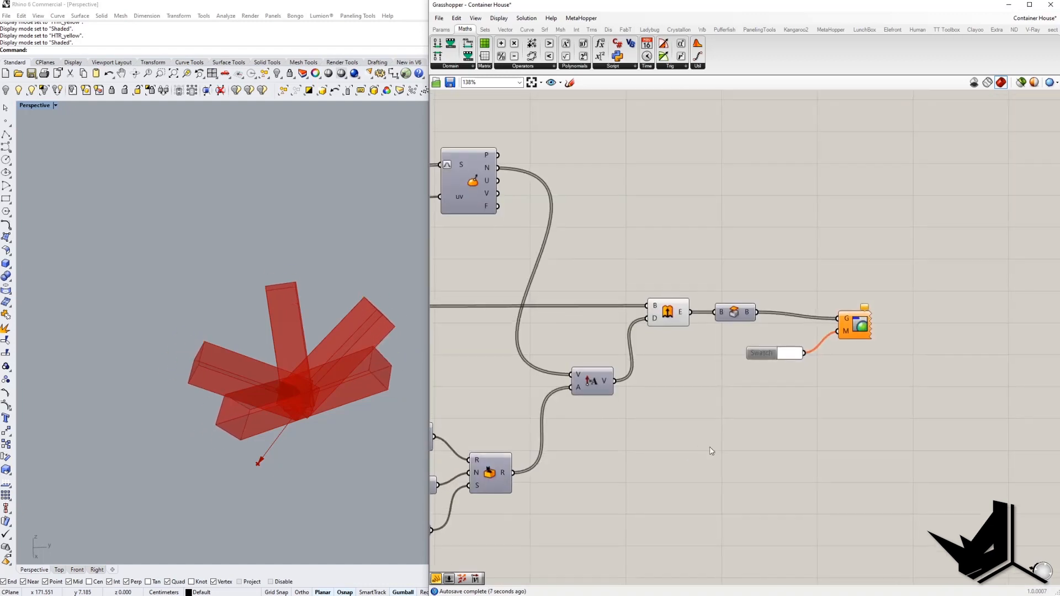
left_click(667, 321)
left_click(735, 313)
right_click(737, 314)
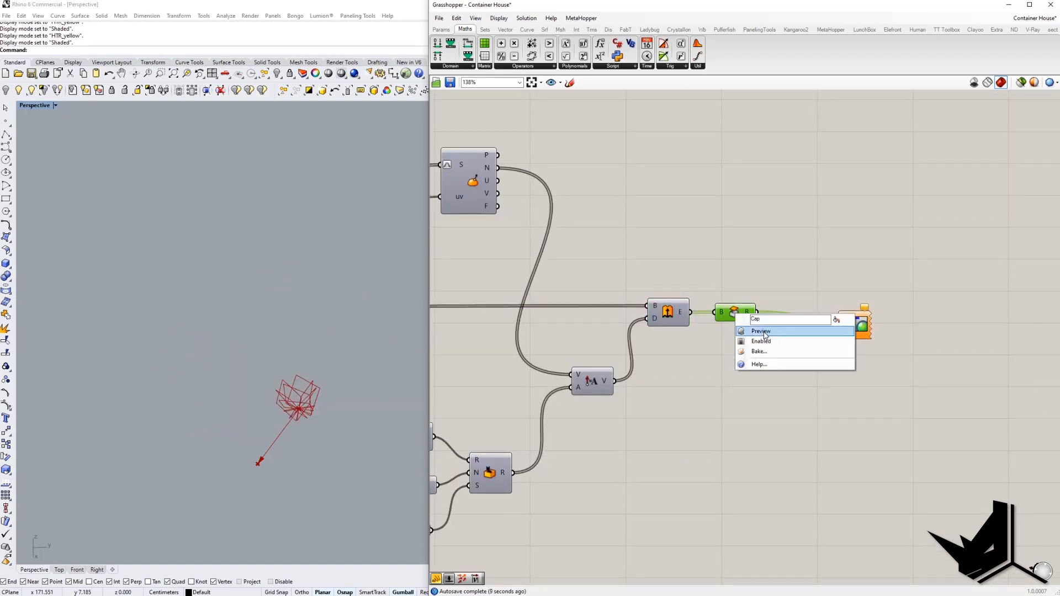
left_click(766, 333)
left_click(756, 282)
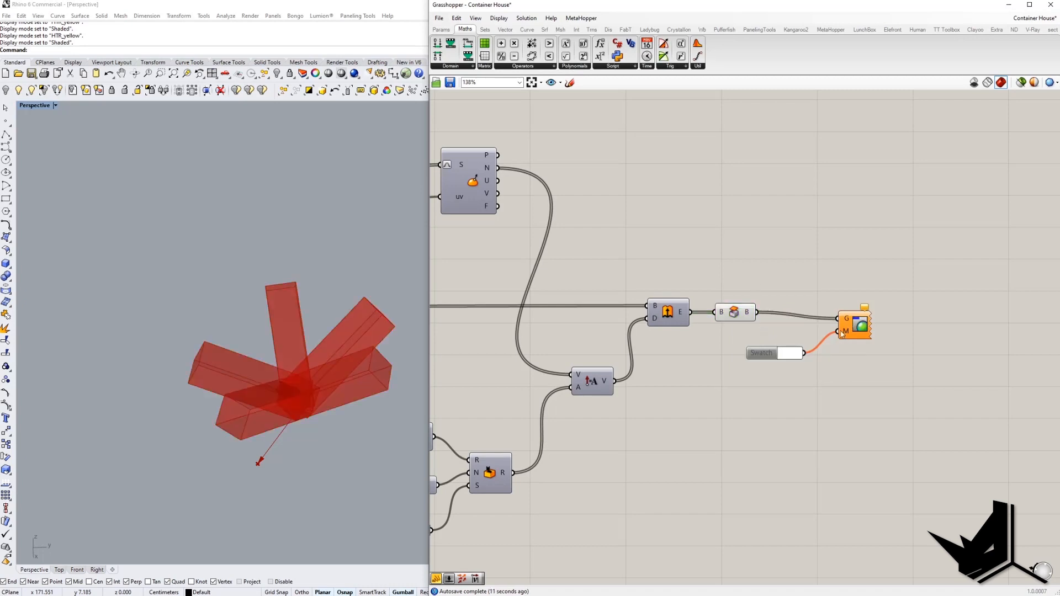
Enable the colour Swatch feeding the Custom Preview at the end of the lower branch.
left_click(785, 353)
left_click(859, 325)
right_click(851, 329)
left_click(775, 352)
right_click(776, 354)
left_click(797, 371)
Enable the colour Swatch feeding the Custom Preview at the end of the upper branch.
scroll(779, 407, "down", 5)
scroll(778, 407, "up", 5)
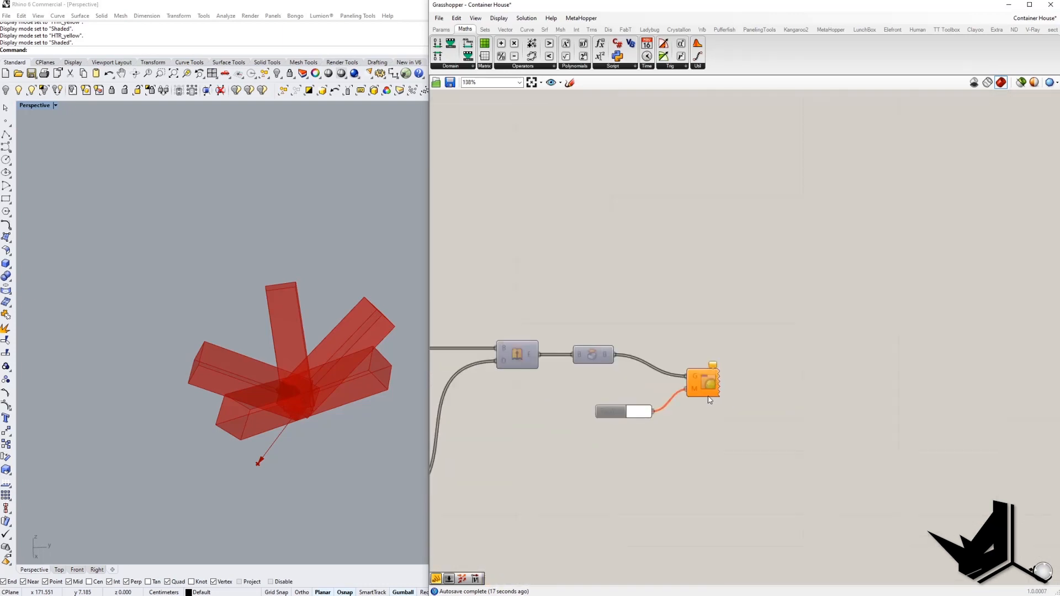
left_click(634, 416)
right_click(619, 416)
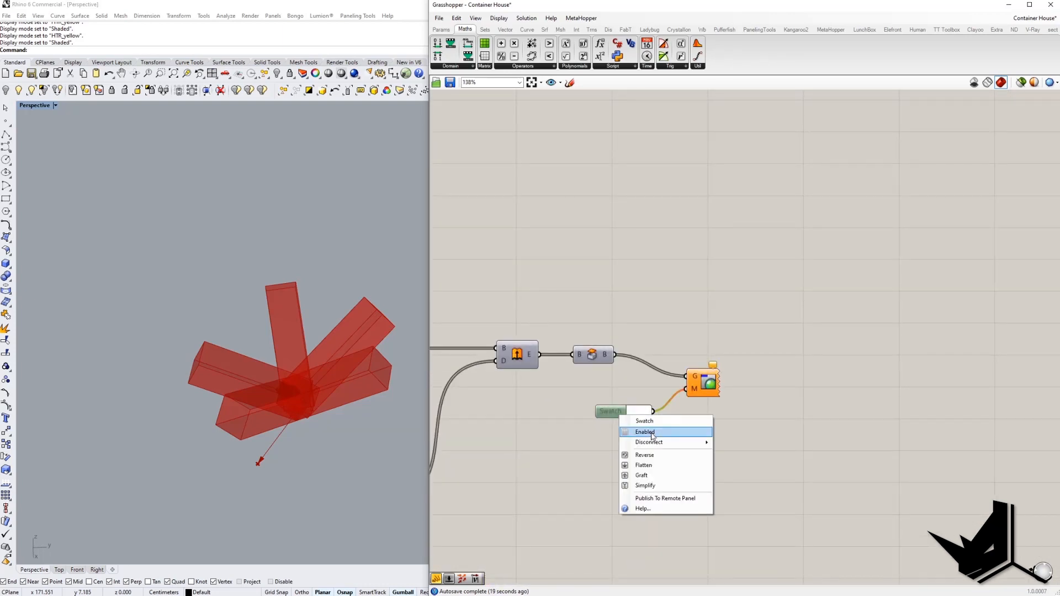
left_click(656, 436)
left_click(717, 389)
left_click(700, 334)
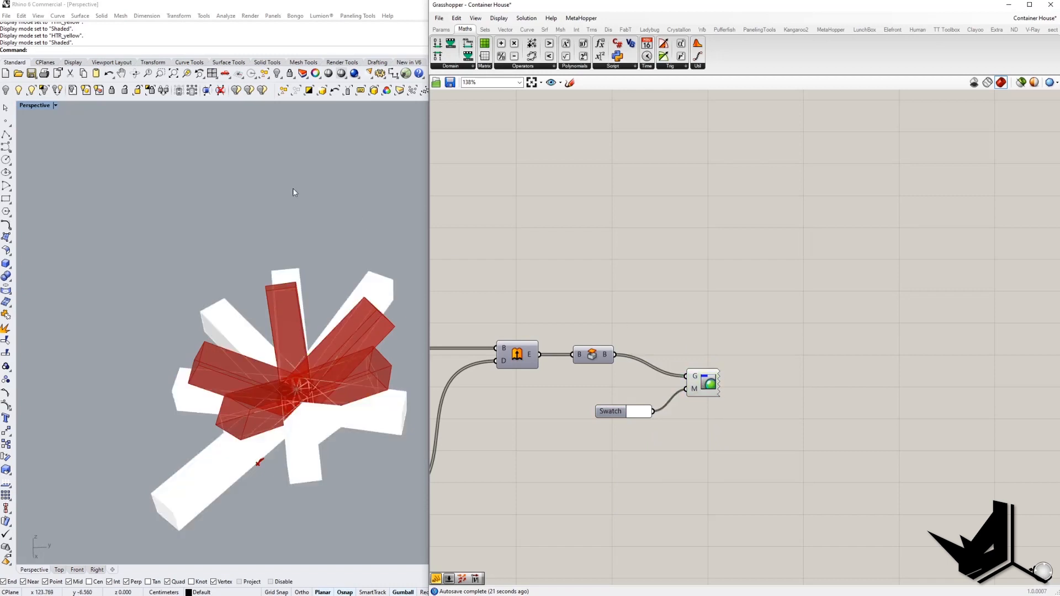
Set the Perspective viewport's display mode to HTR_orange and reposition the container volumes in view.
left_click(56, 105)
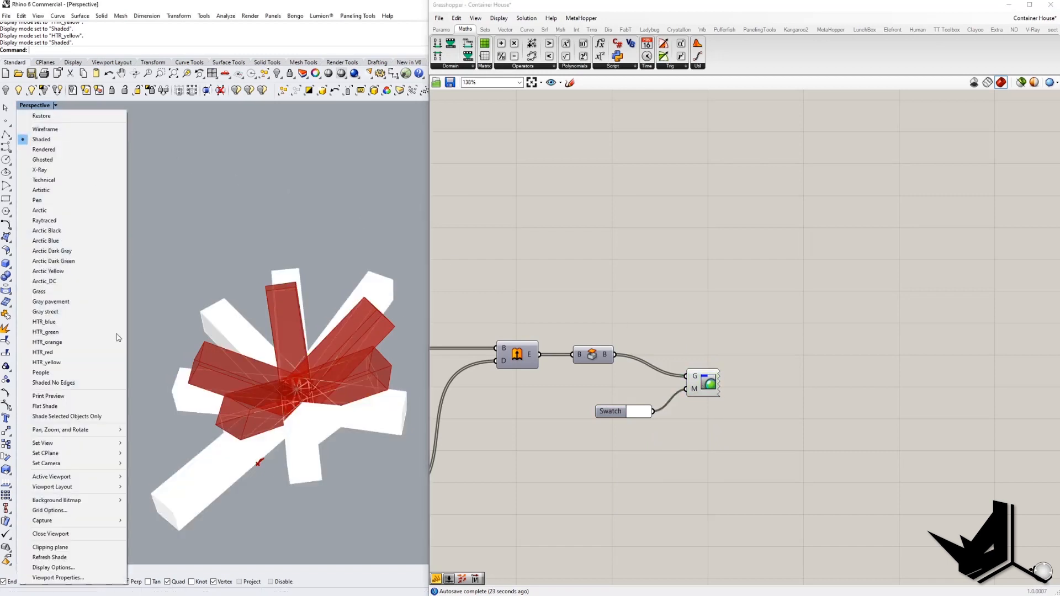
left_click(65, 346)
right_click_drag(360, 383, 326, 374, "shift")
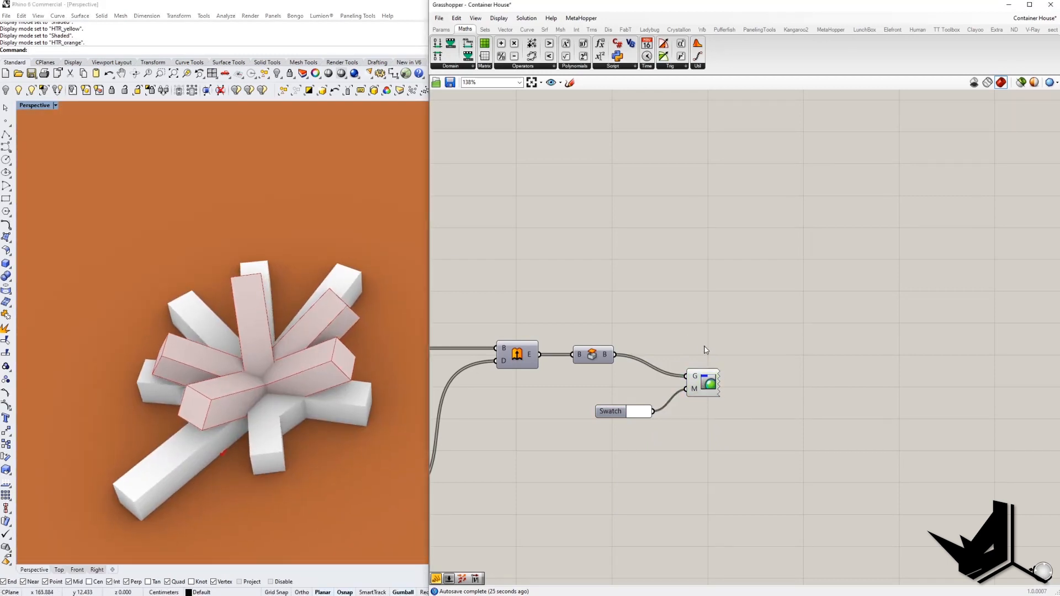
Hide the preview of the secondary rotation component that feeds the split.
left_click(724, 300)
scroll(721, 303, "down", 9)
right_click_drag(770, 471, 618, 350)
scroll(712, 428, "up", 5)
scroll(599, 406, "up", 2)
right_click(577, 369)
left_click(596, 381)
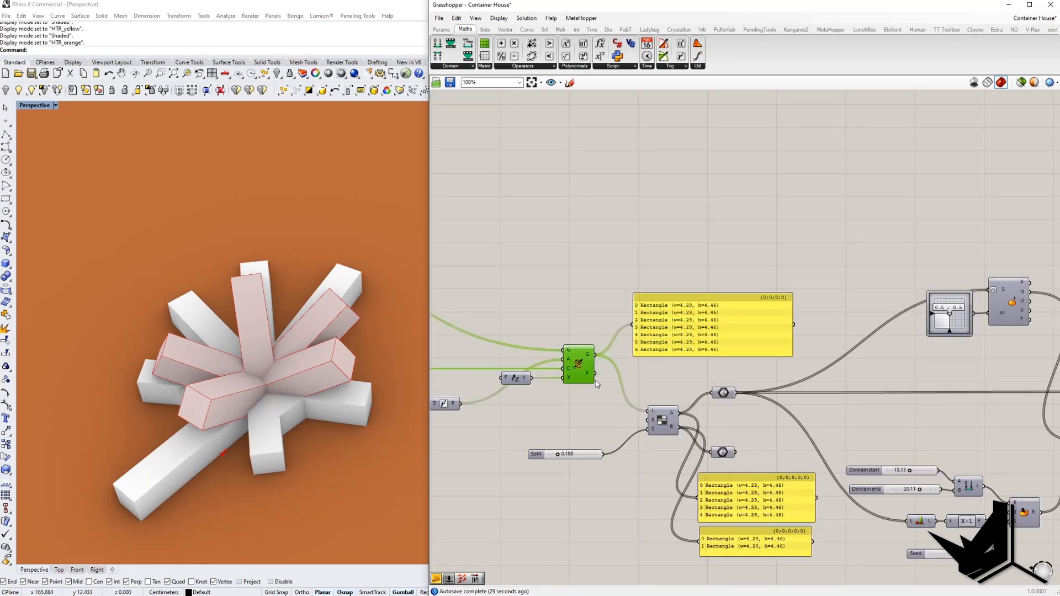
Hide the preview of the Cap Holes component that feeds the Custom Preview at the end of the definition.
right_click_drag(722, 406, 432, 366)
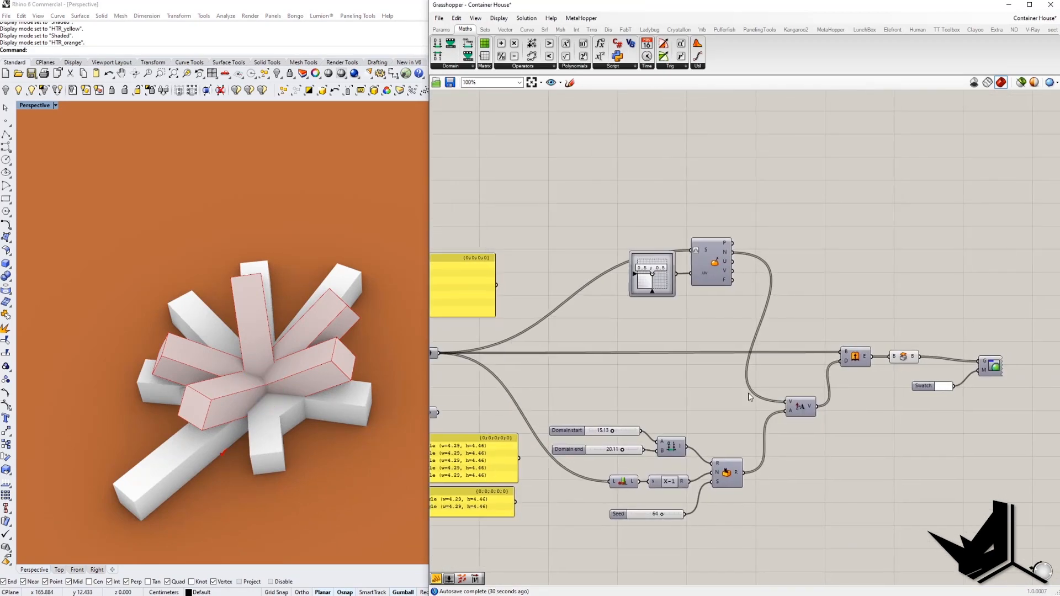
right_click(900, 359)
left_click(895, 372)
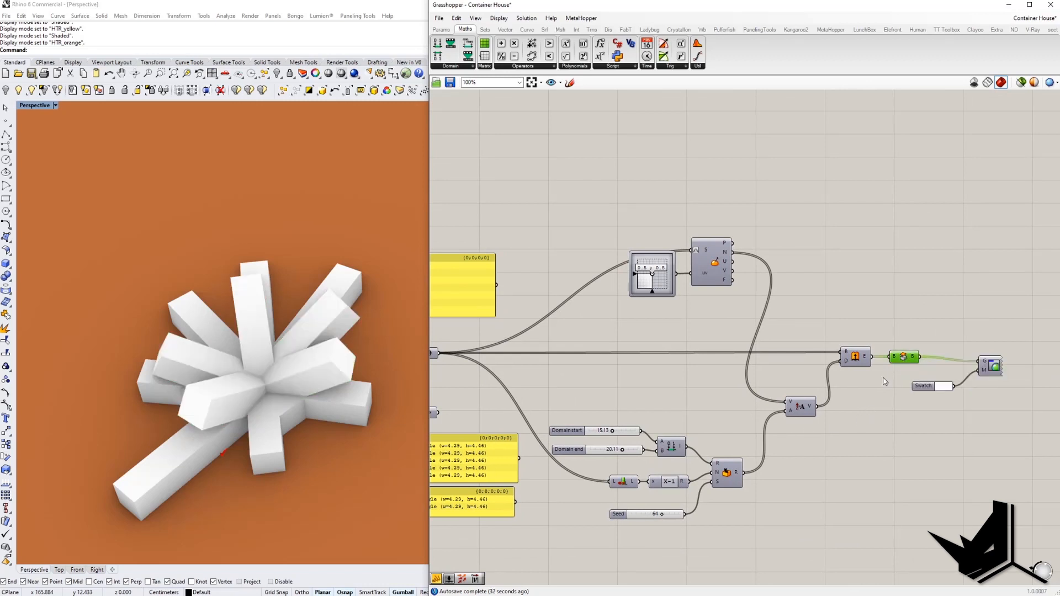
Set the Perspective viewport's display mode to HTR_yellow and view the container volumes from a lower angle.
left_click(55, 105)
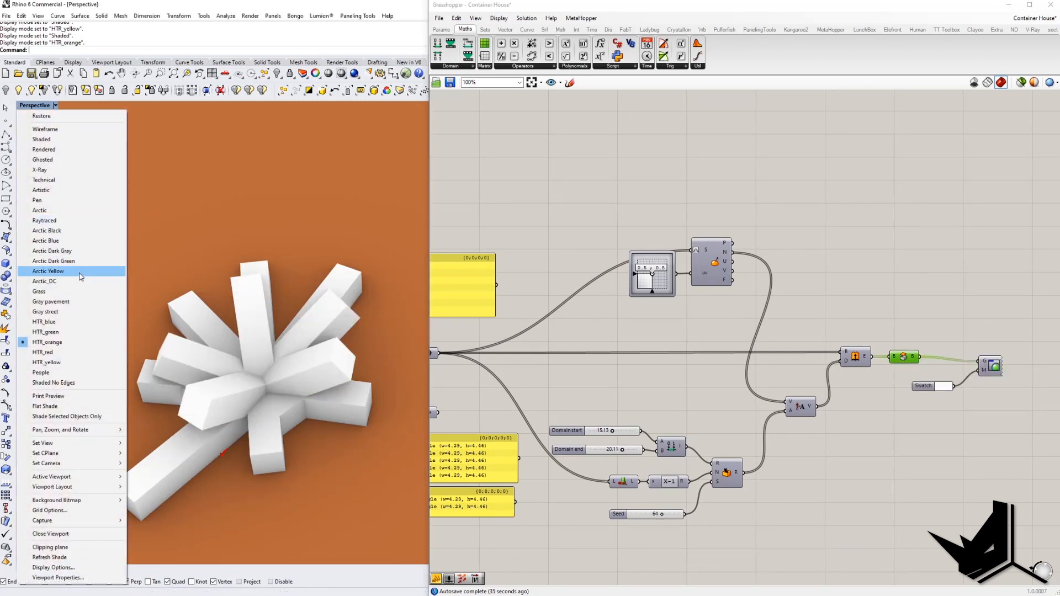
left_click(66, 362)
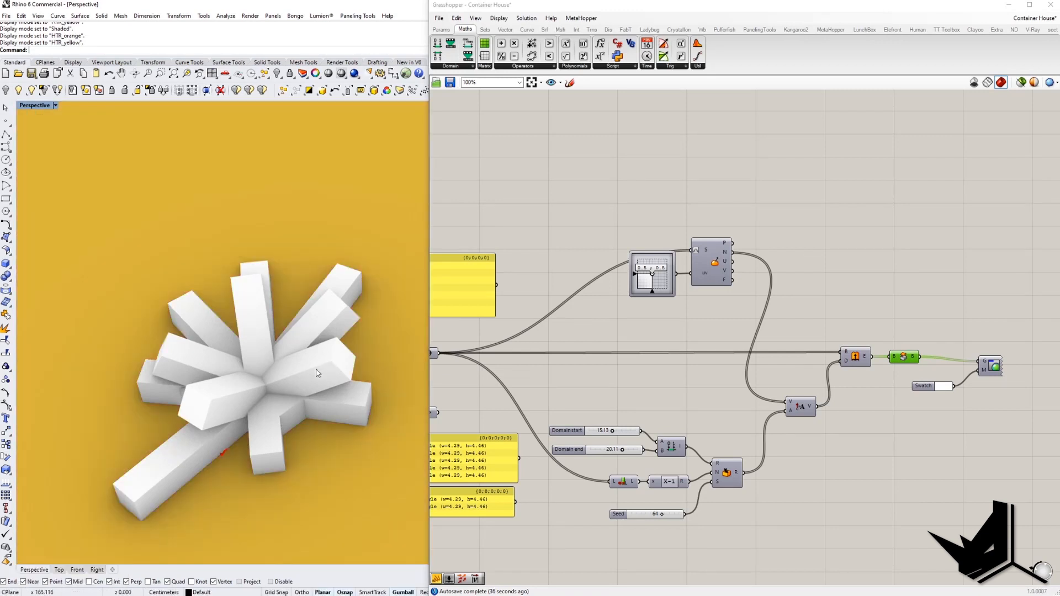
scroll(313, 329, "down", 3)
scroll(313, 330, "up", 5)
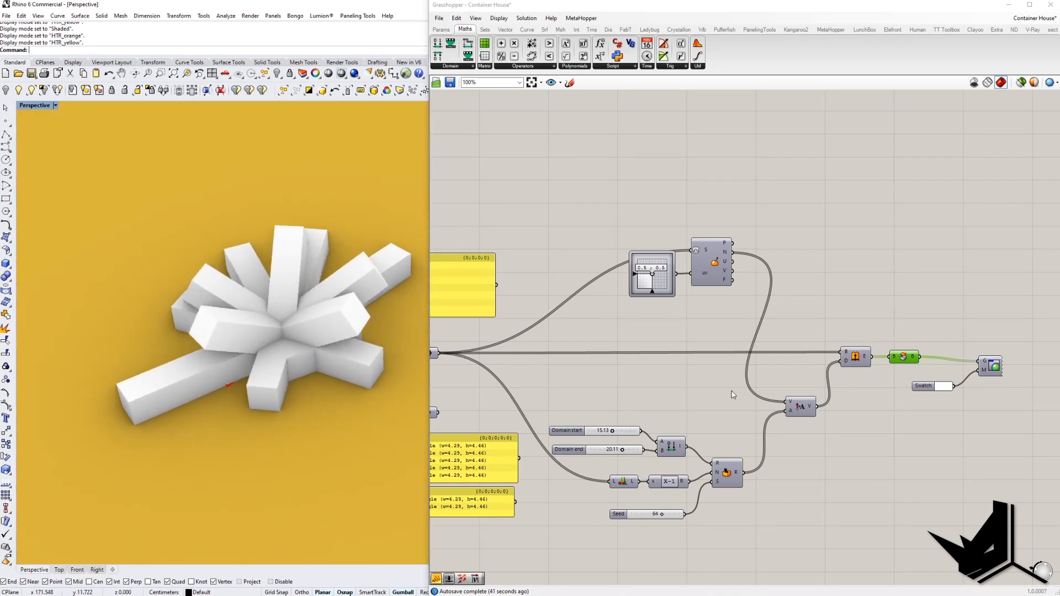
Change the Seed of the random extrusion lengths in the last branch to vary the upper containers.
left_click(737, 389)
scroll(740, 391, "down", 4)
scroll(738, 474, "up", 3)
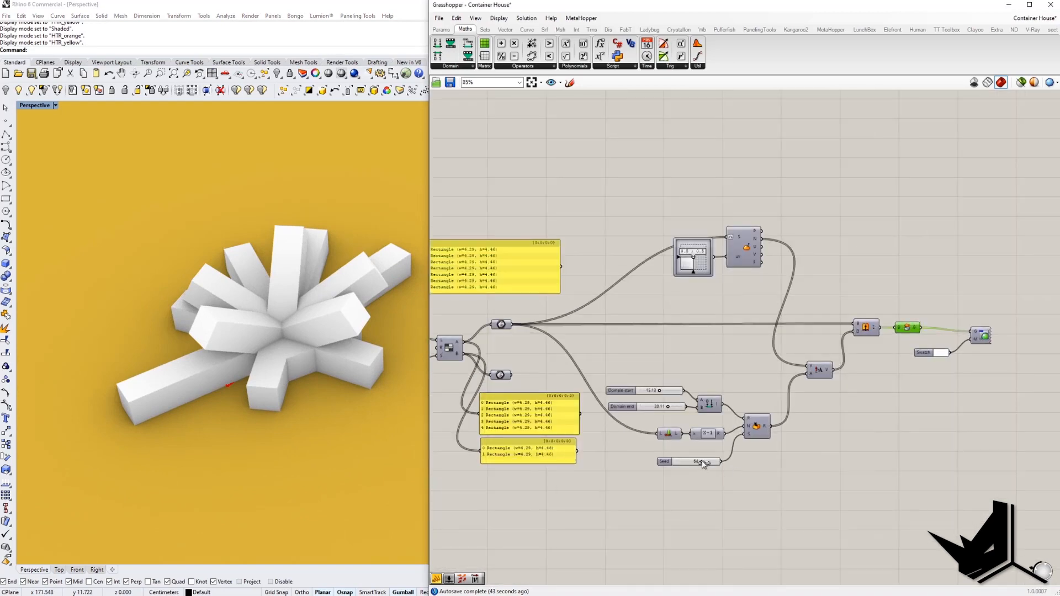
left_click_drag(701, 464, 696, 463)
Adjust the Split value that divides the rotated rectangles and the Seed of their random rotation to vary the arrangement.
right_click_drag(674, 345, 846, 333)
right_click_drag(556, 384, 739, 392)
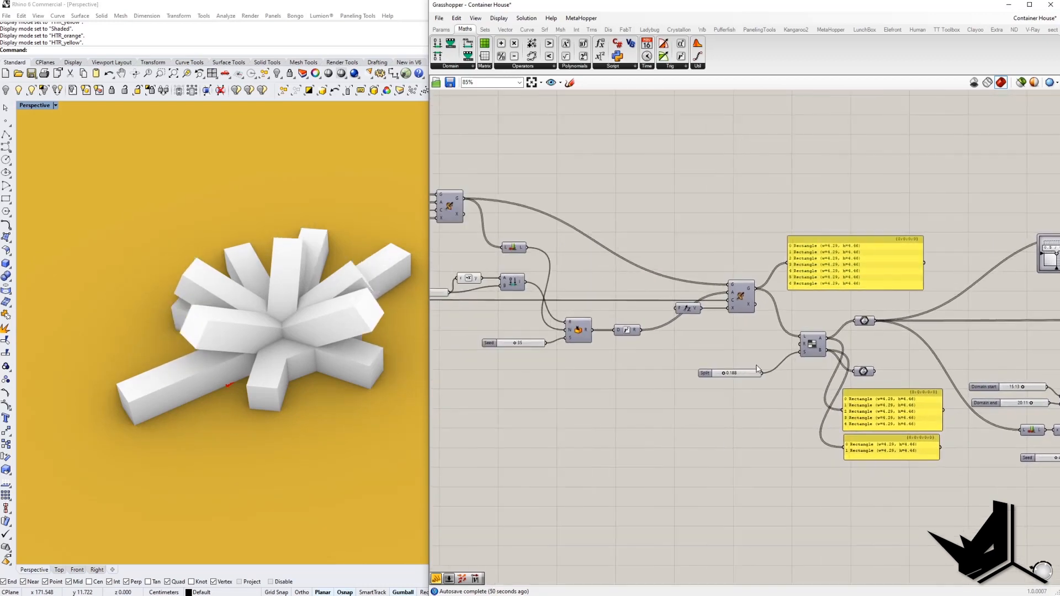
scroll(737, 392, "up", 2)
mouse_move(733, 386)
left_mouse_down()
mouse_move(745, 387)
mouse_move(726, 388)
left_mouse_up()
right_click_drag(637, 411, 799, 429)
scroll(796, 428, "down", 4)
scroll(700, 410, "up", 4)
left_click_drag(691, 381, 695, 381)
Set the Seed of the random lengths within the 10.92 to 27.67 domain to 40.
scroll(651, 436, "down", 3)
scroll(651, 436, "up", 5)
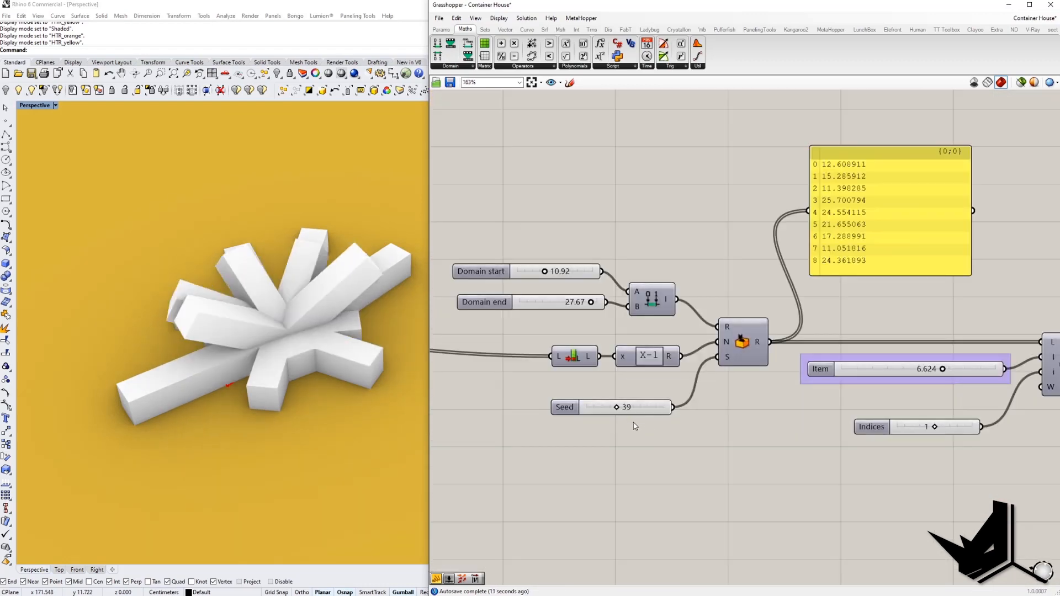
mouse_move(615, 405)
left_mouse_down()
mouse_move(604, 406)
mouse_move(625, 406)
mouse_move(617, 407)
left_mouse_up()
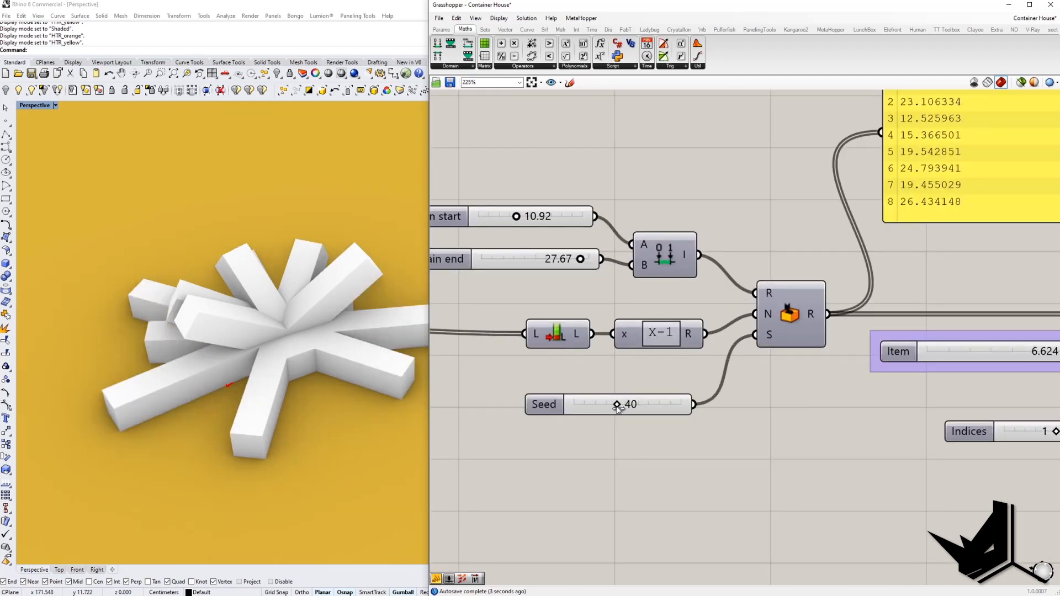
scroll(652, 410, "down", 5)
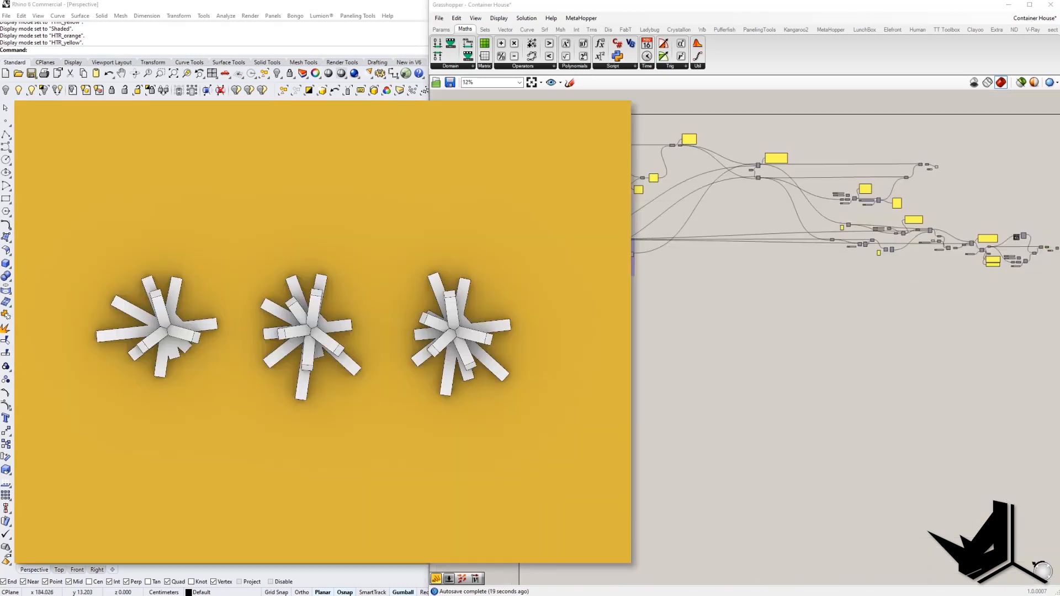